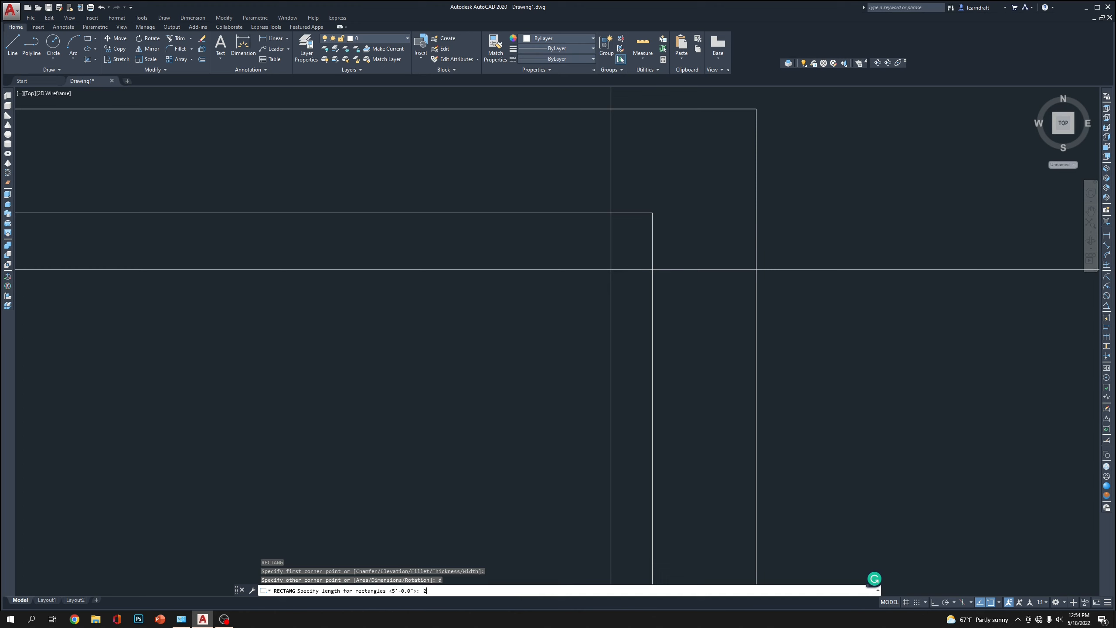
Draw a 2.5" by 2.5" square starting from the inner rectangle's upper-right corner.
{"action": "key", "text": "Return"}
{"action": "type", "text": "2"}
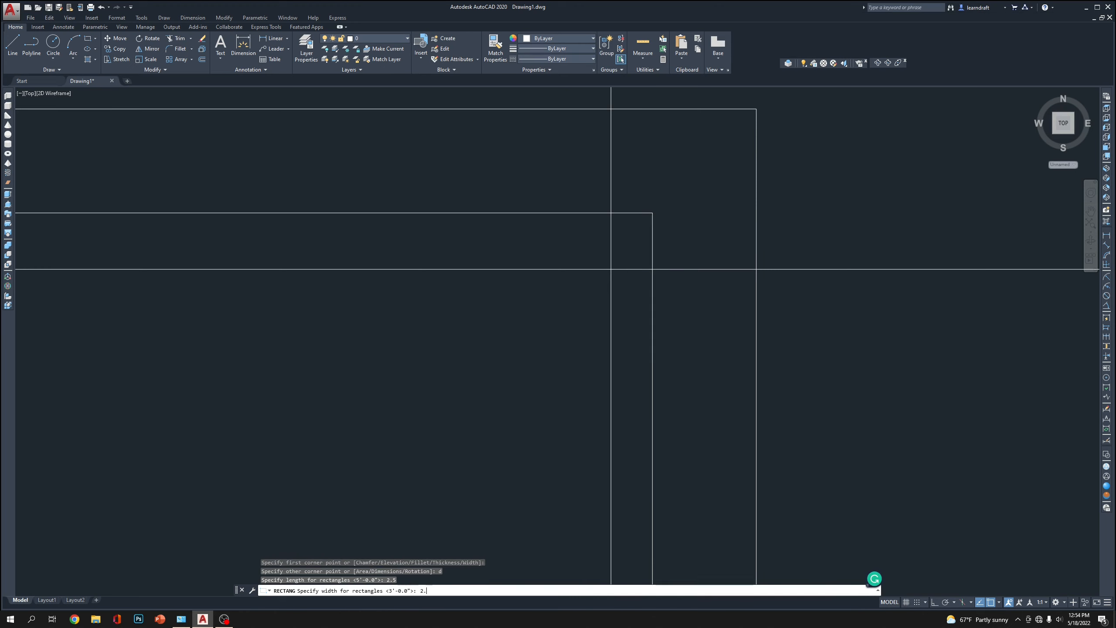
{"action": "scroll", "coordinate": [584, 249], "scroll_direction": "down", "scroll_amount": 5}
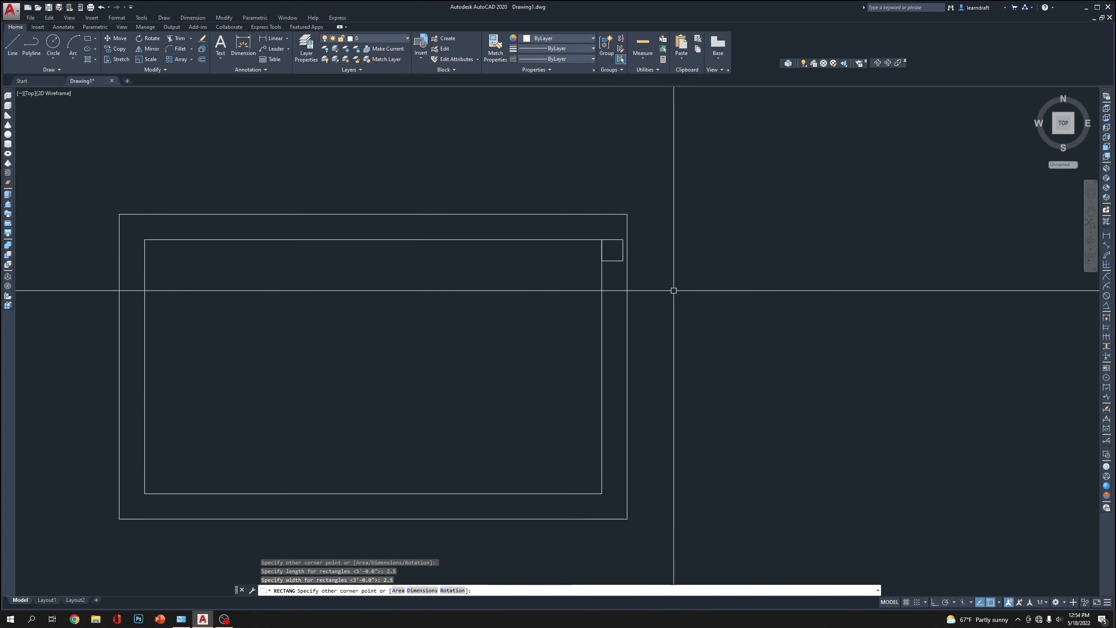
{"action": "left_click", "coordinate": [630, 284]}
Move the small square inside the inner rectangle so their upper-right corners coincide.
{"action": "scroll", "coordinate": [603, 250], "scroll_direction": "up", "scroll_amount": 4}
{"action": "left_click", "coordinate": [600, 259]}
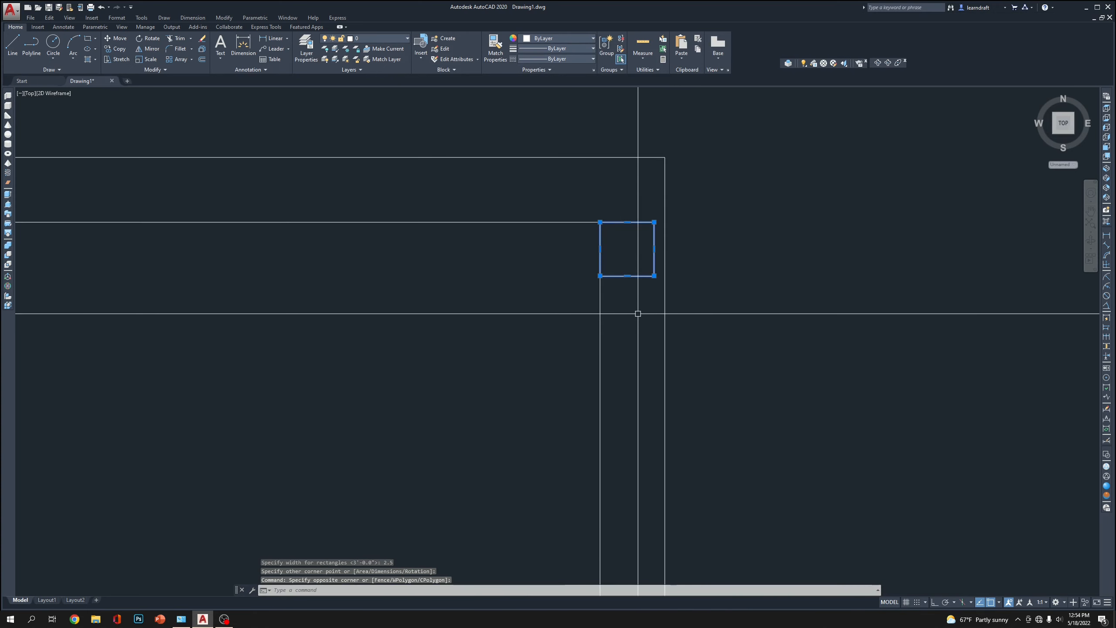
{"action": "type", "text": "M"}
{"action": "key", "text": "Return"}
{"action": "left_click", "coordinate": [653, 223]}
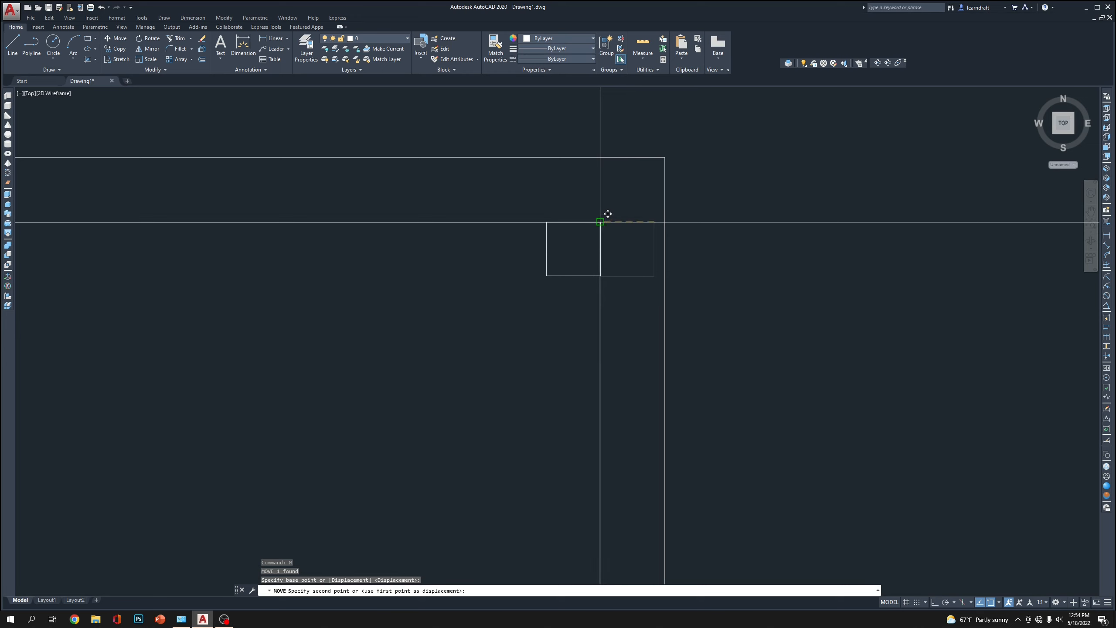
{"action": "left_click", "coordinate": [599, 222]}
Mirror the corner square across the inner rectangle's vertical centreline with Ortho on, keeping the original.
{"action": "scroll", "coordinate": [718, 209], "scroll_direction": "down", "scroll_amount": 5}
{"action": "left_click", "coordinate": [667, 228]}
{"action": "left_click", "coordinate": [611, 276]}
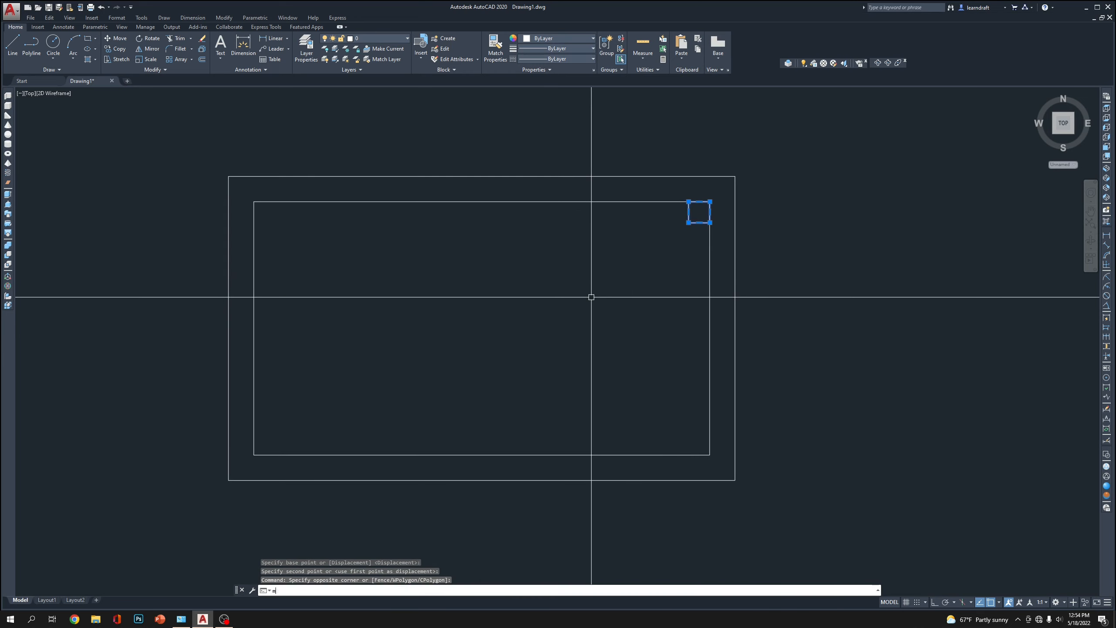
{"action": "type", "text": "MI"}
{"action": "key", "text": "Return"}
{"action": "left_click", "coordinate": [482, 202]}
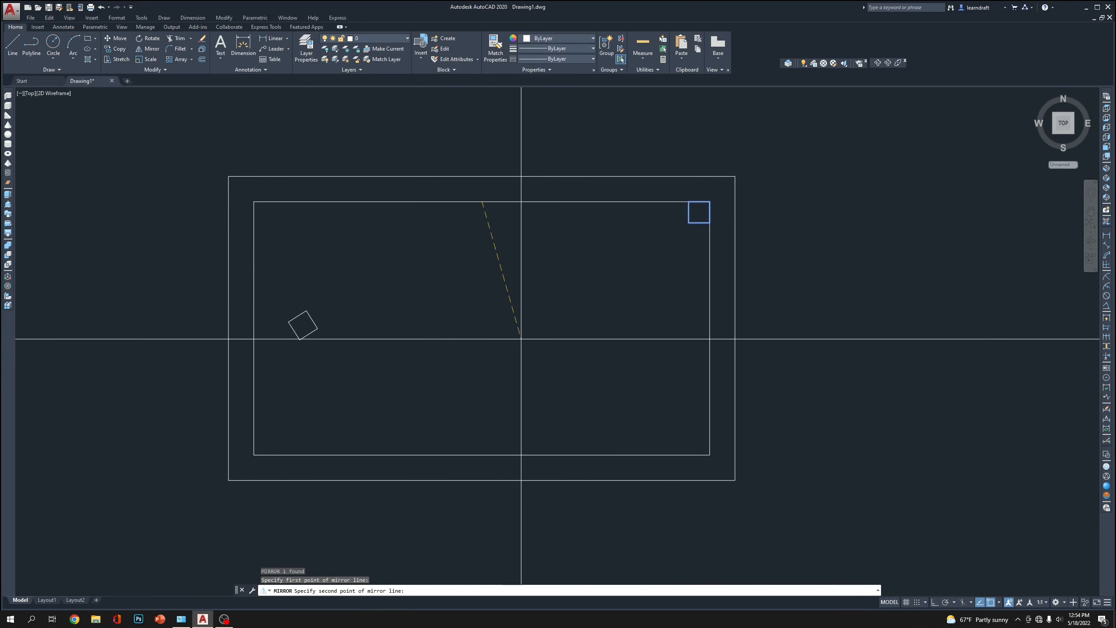
{"action": "key", "text": "F8"}
{"action": "left_click", "coordinate": [509, 373]}
{"action": "key", "text": "Return"}
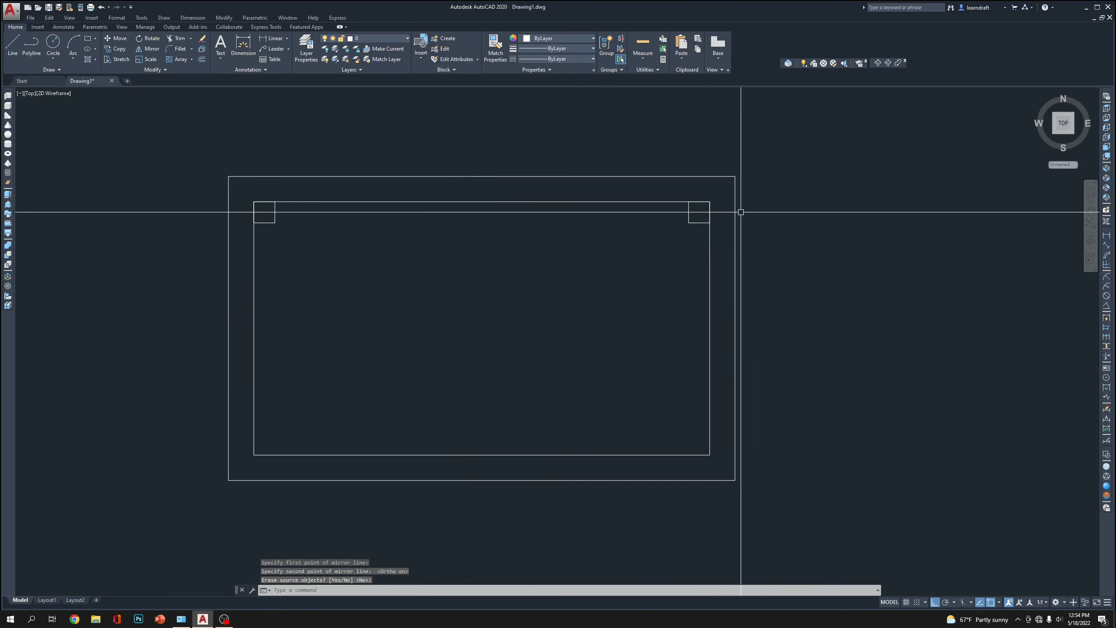
Mirror both upper corner squares across the inner rectangle's horizontal centreline, keeping the originals.
{"action": "left_click", "coordinate": [696, 212]}
{"action": "left_click", "coordinate": [276, 263]}
{"action": "middle_click_drag", "start_coordinate": [627, 342], "coordinate": [602, 329]}
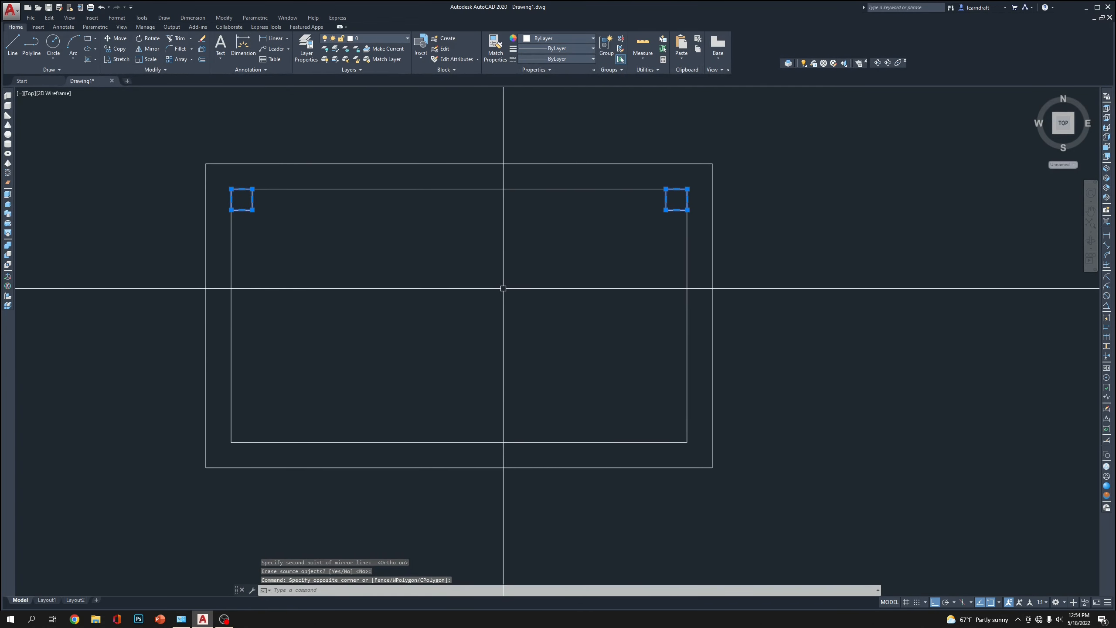
{"action": "type", "text": "MI"}
{"action": "key", "text": "Return"}
{"action": "left_click", "coordinate": [687, 316]}
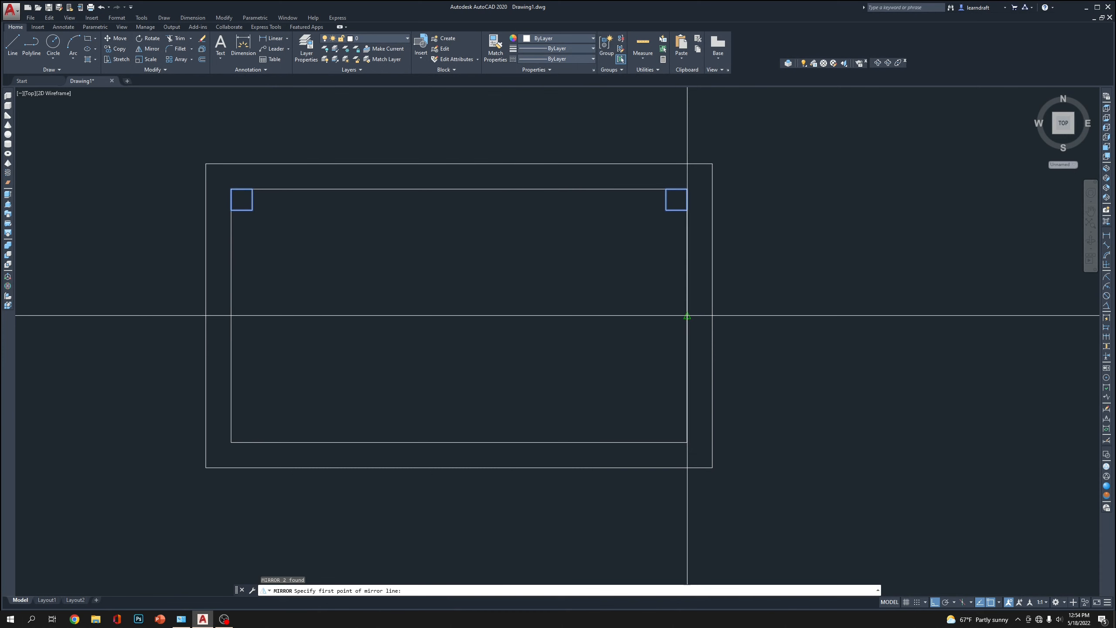
{"action": "left_click", "coordinate": [901, 317]}
{"action": "key", "text": "Return"}
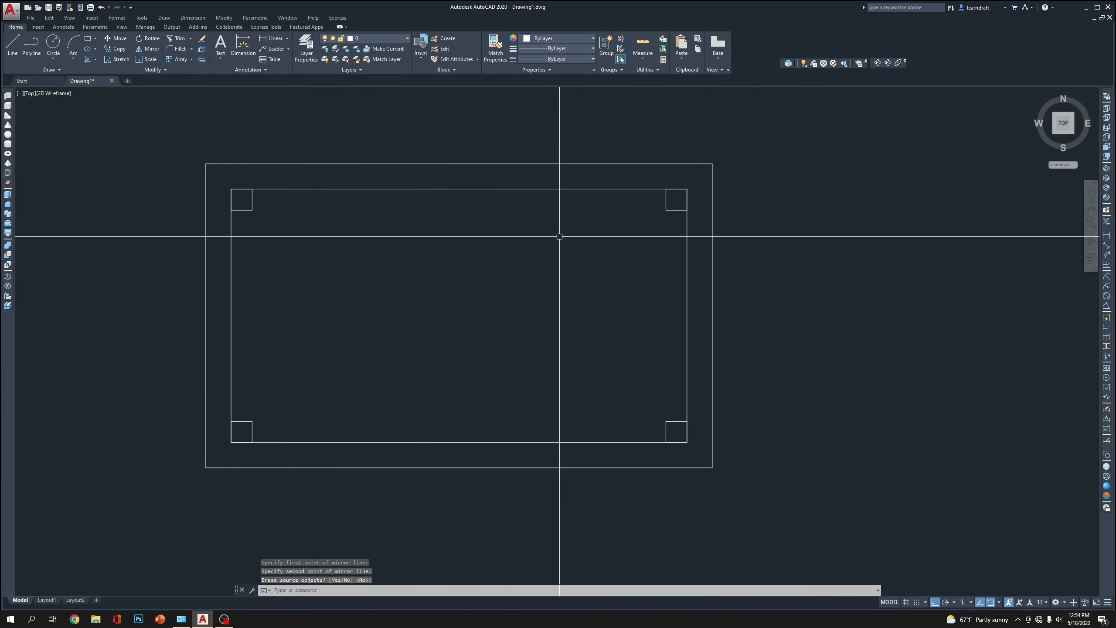
{"action": "key", "text": "Escape"}
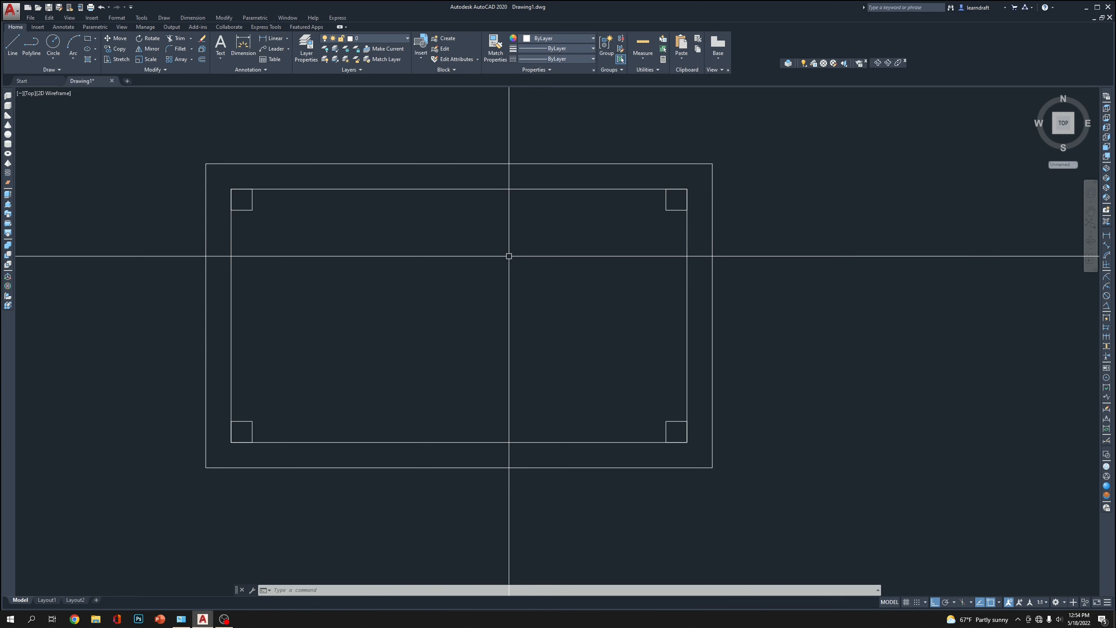
Offset the inner rectangle outward by 0.5".
{"action": "type", "text": "o"}
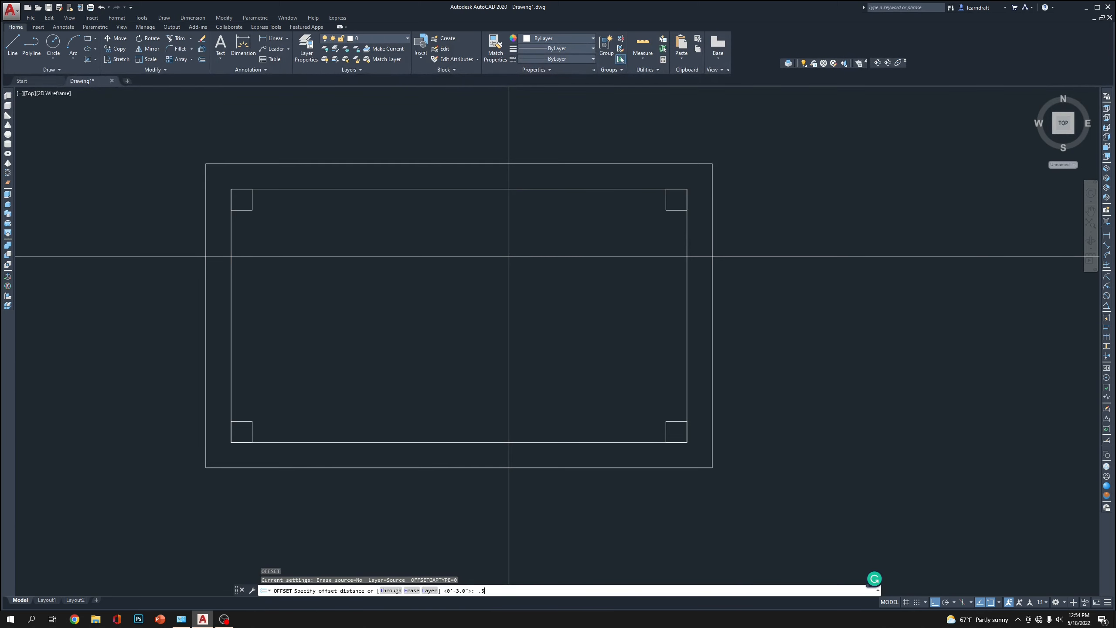
{"action": "type", "text": ".5"}
{"action": "key", "text": "Return"}
{"action": "left_click", "coordinate": [455, 189]}
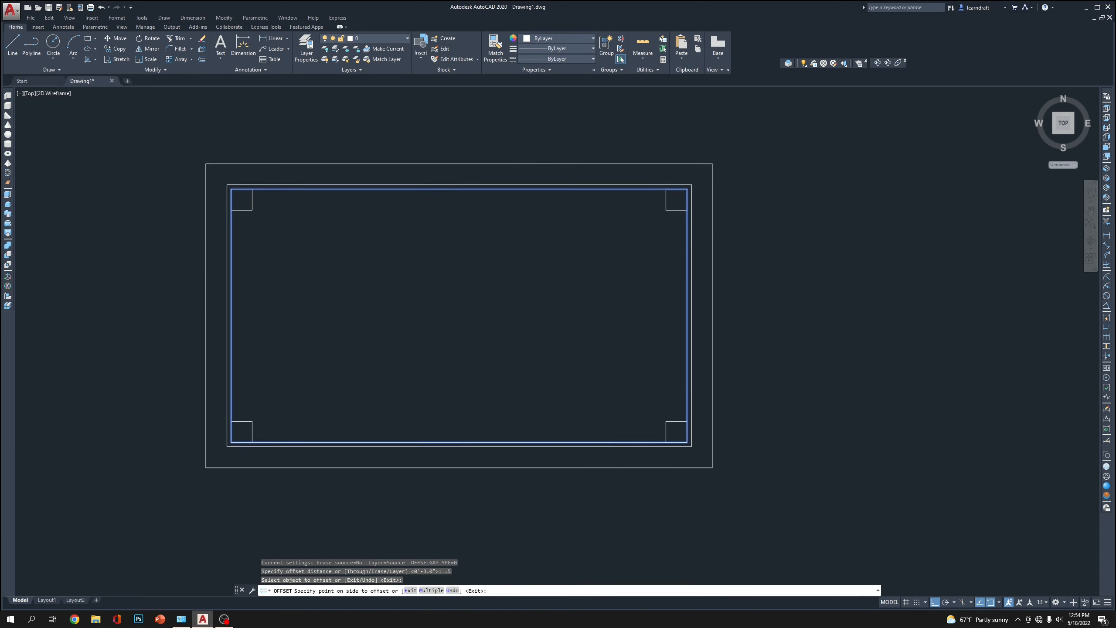
{"action": "scroll", "coordinate": [465, 178], "scroll_direction": "up", "scroll_amount": 5}
{"action": "left_click", "coordinate": [465, 177]}
{"action": "scroll", "coordinate": [503, 151], "scroll_direction": "down", "scroll_amount": 7}
{"action": "key", "text": "Escape"}
{"action": "key", "text": "Escape"}
Examine the layout in SW Isometric view and inspect the upper-right corner spacing in Top view.
{"action": "scroll", "coordinate": [661, 184], "scroll_direction": "up", "scroll_amount": 3}
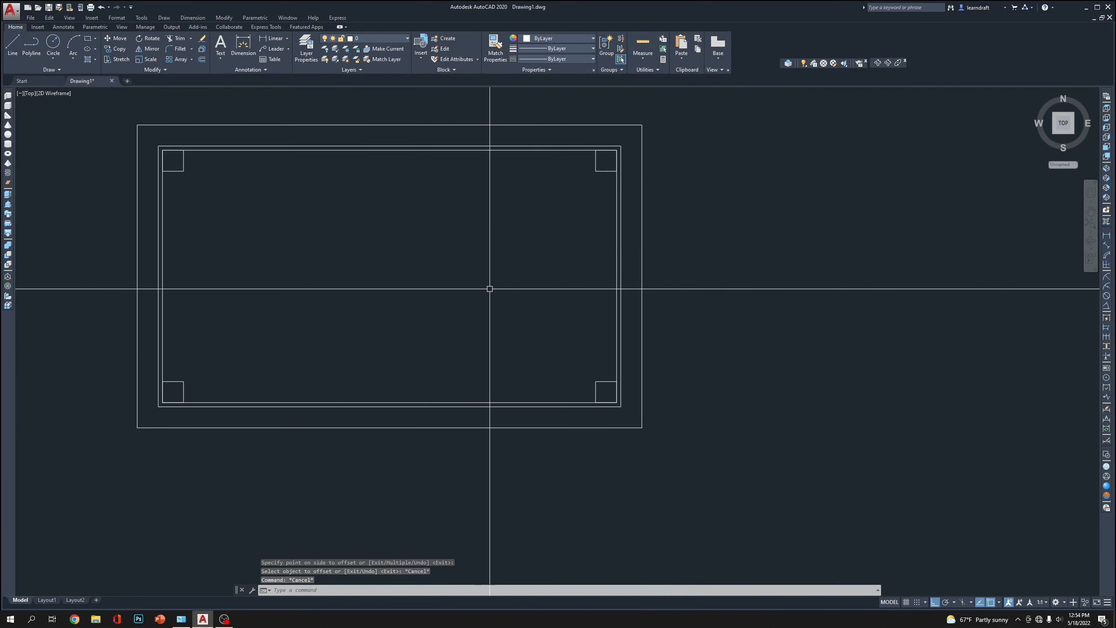
{"action": "left_click", "coordinate": [1107, 171]}
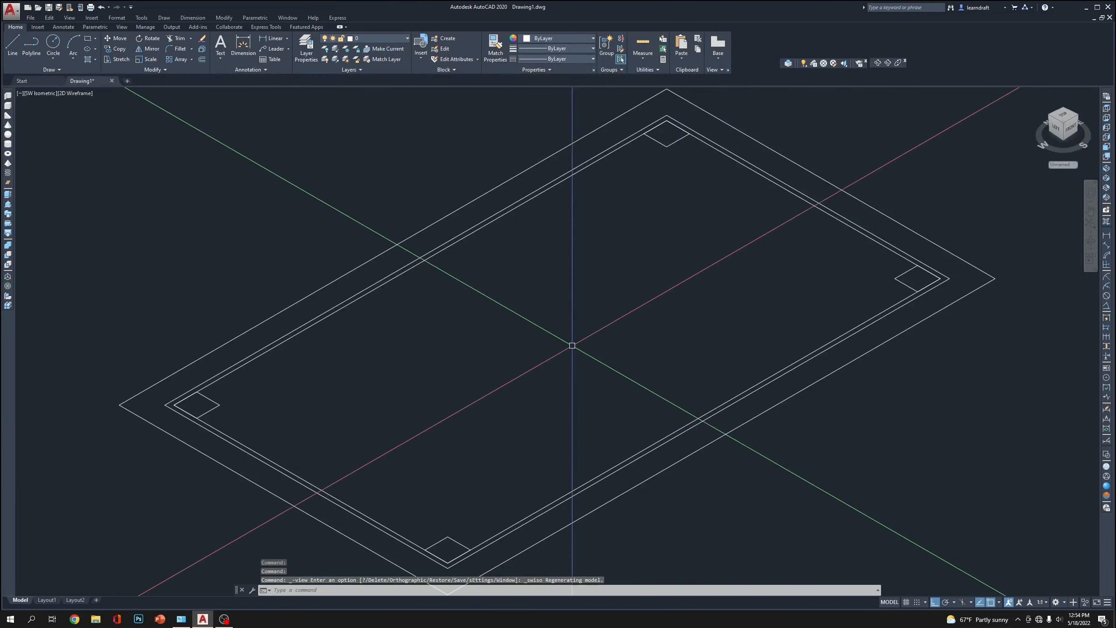
{"action": "scroll", "coordinate": [546, 330], "scroll_direction": "down", "scroll_amount": 7}
{"action": "scroll", "coordinate": [575, 322], "scroll_direction": "up", "scroll_amount": 5}
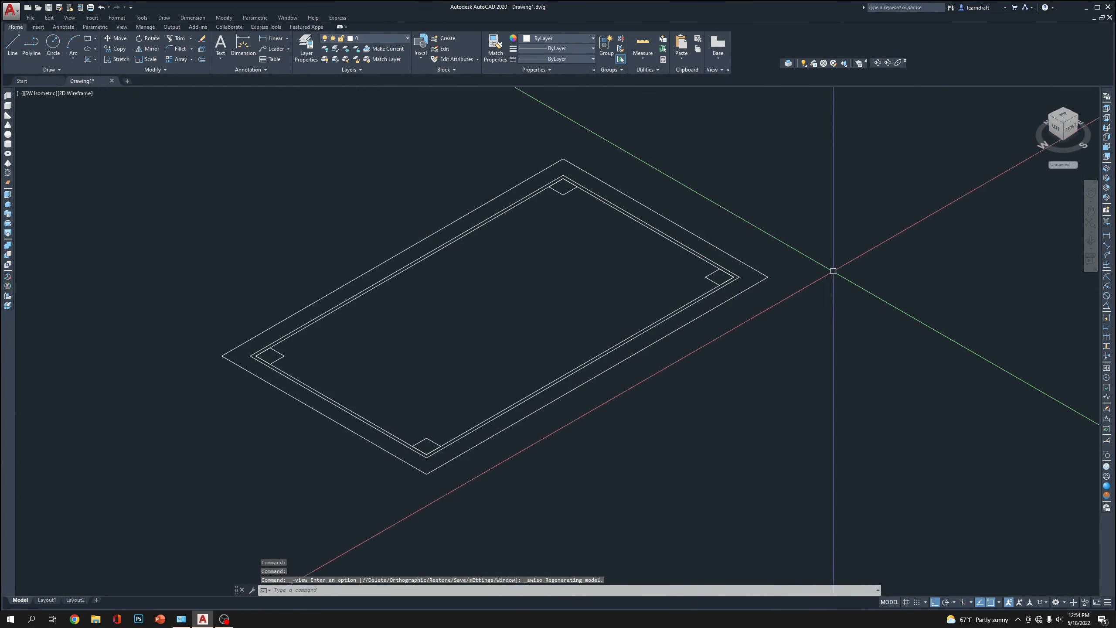
{"action": "left_click", "coordinate": [1106, 108]}
{"action": "scroll", "coordinate": [719, 179], "scroll_direction": "up", "scroll_amount": 5}
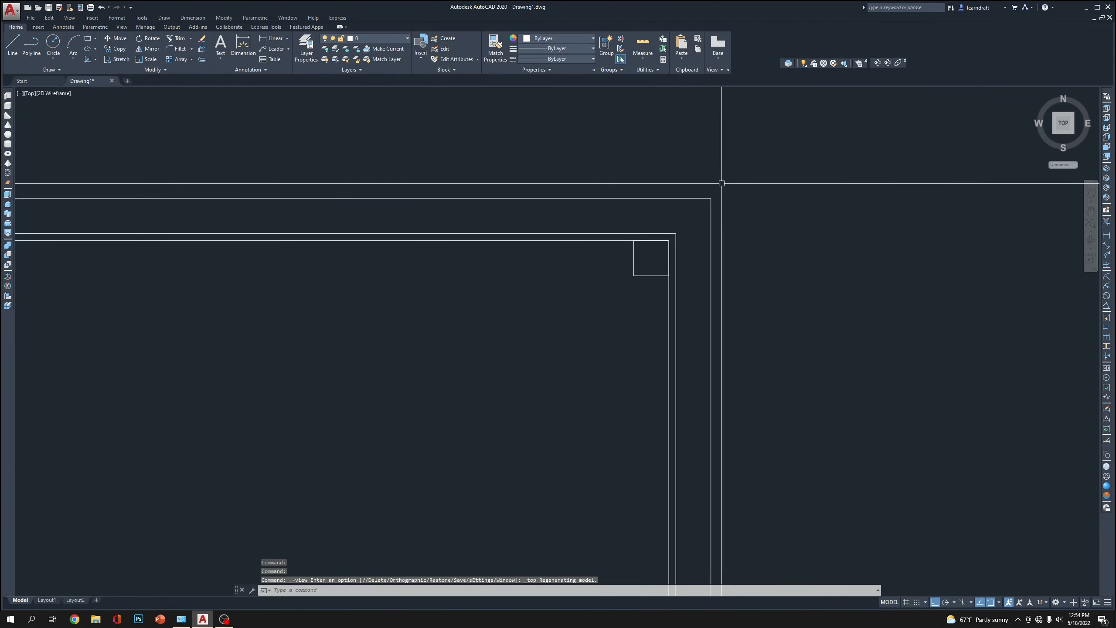
{"action": "mouse_move", "coordinate": [711, 280]}
{"action": "middle_mouse_down"}
{"action": "mouse_move", "coordinate": [711, 219]}
{"action": "mouse_move", "coordinate": [672, 283]}
{"action": "middle_mouse_up"}
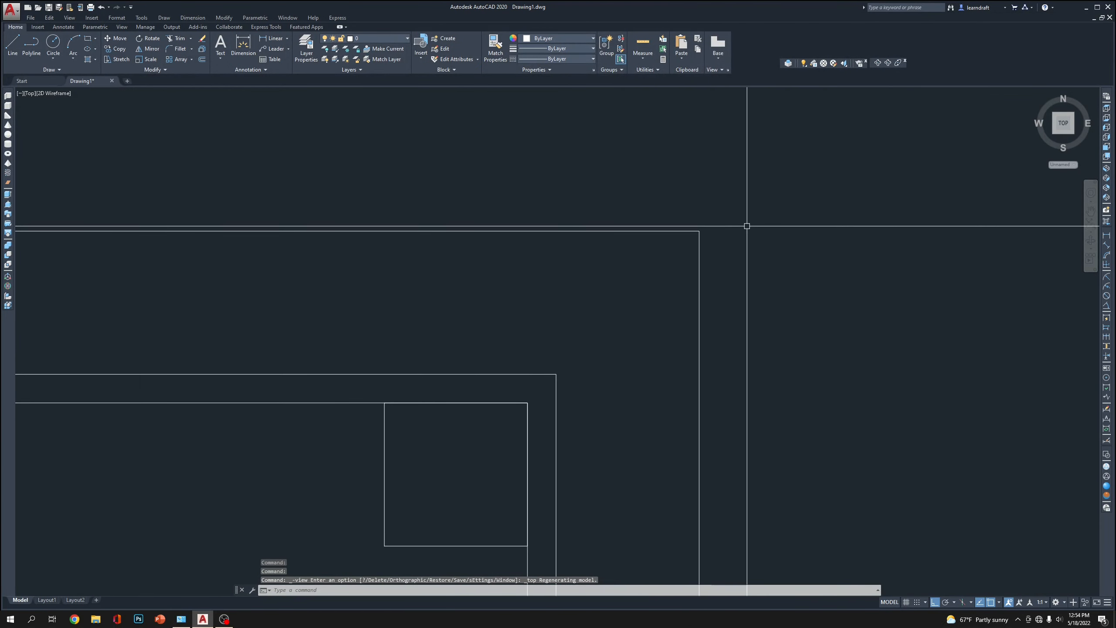
{"action": "scroll", "coordinate": [747, 177], "scroll_direction": "down", "scroll_amount": 4}
{"action": "scroll", "coordinate": [852, 209], "scroll_direction": "down", "scroll_amount": 4}
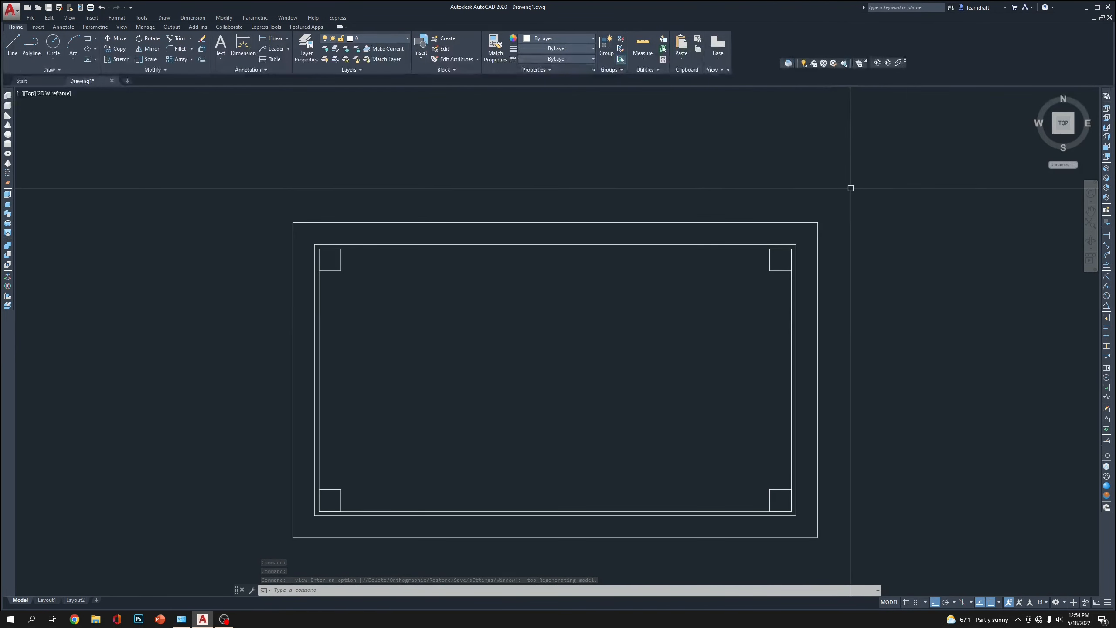
Fillet the two upper corners of the outermost rectangle with a 2.5" radius.
{"action": "type", "text": "f"}
{"action": "key", "text": "Return"}
{"action": "type", "text": "r"}
{"action": "key", "text": "Return"}
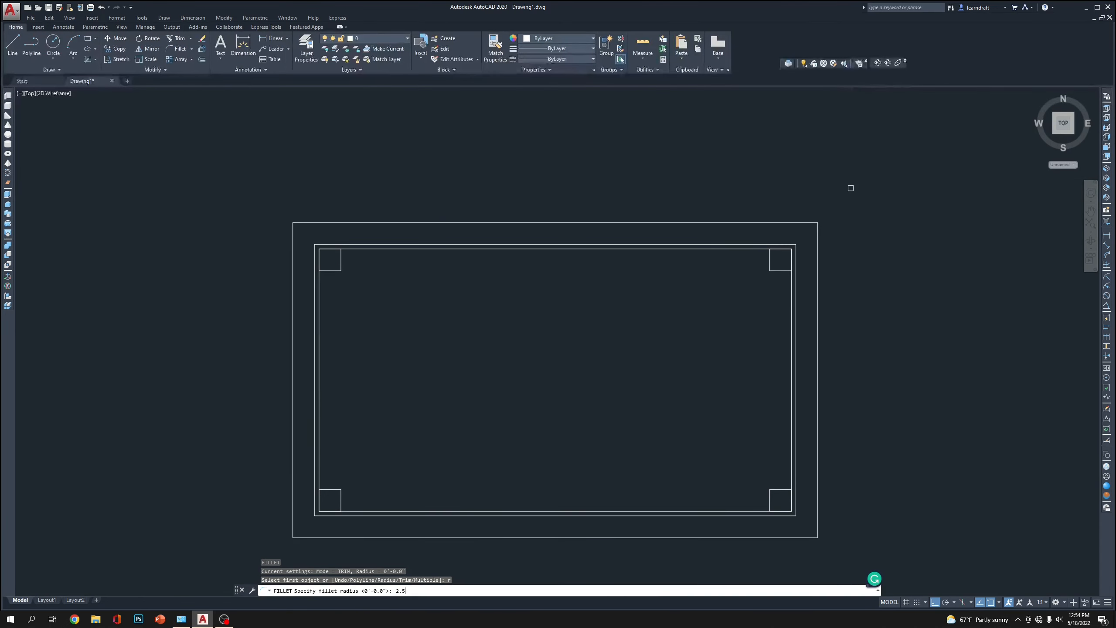
{"action": "key", "text": "Return"}
{"action": "left_click", "coordinate": [819, 254]}
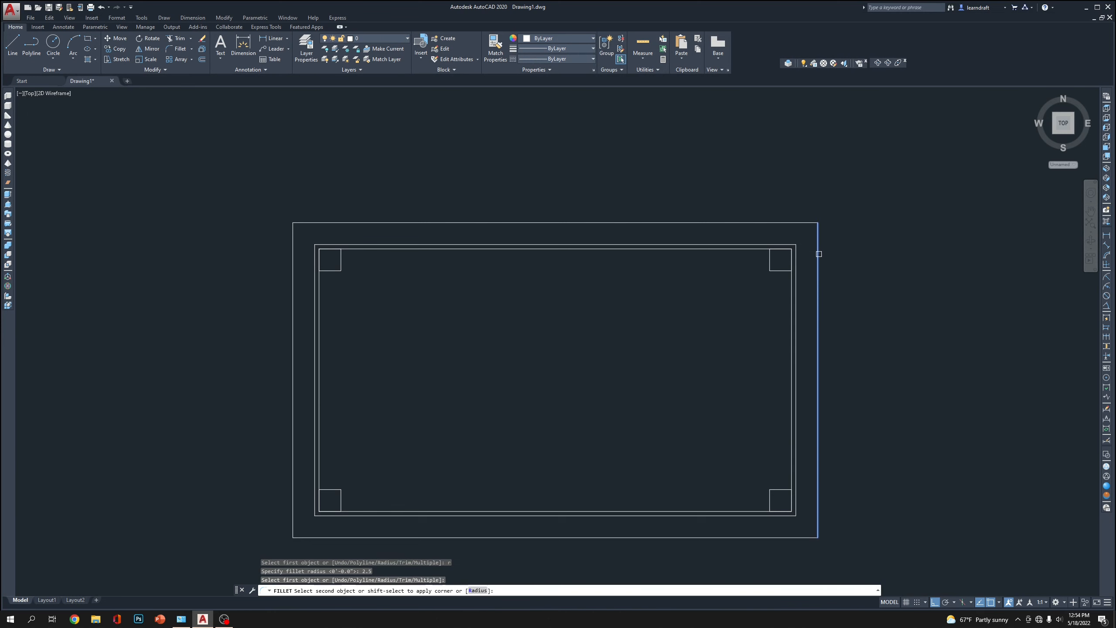
{"action": "left_click", "coordinate": [778, 222]}
{"action": "key", "text": "Return"}
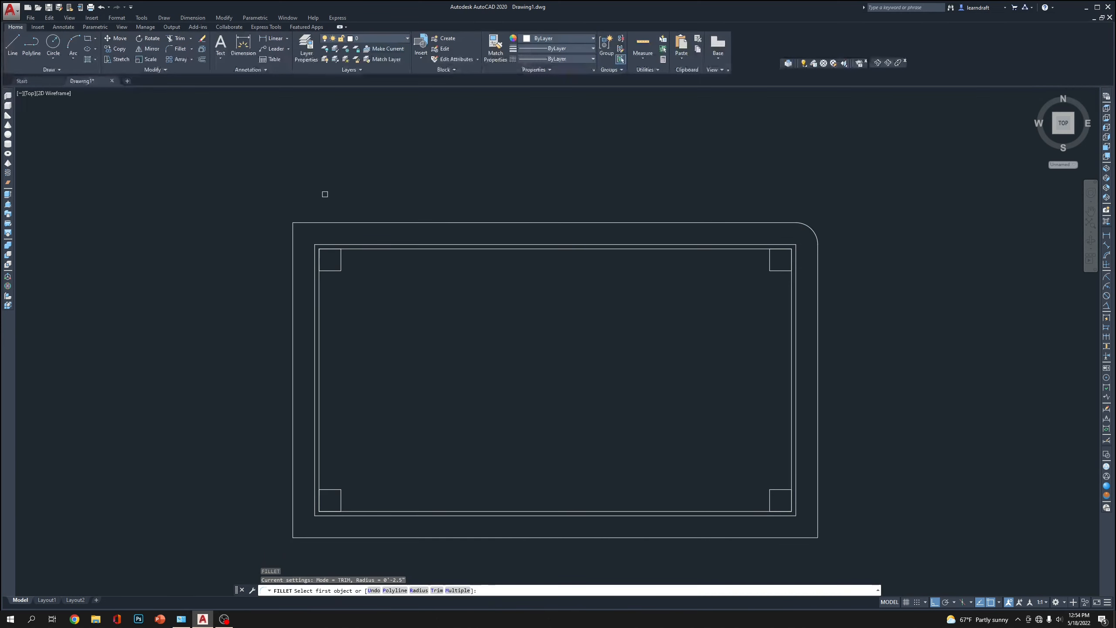
{"action": "left_click", "coordinate": [308, 220]}
{"action": "left_click", "coordinate": [294, 247]}
Round the two lower corners of the outermost rectangle with the same 2.5" fillet radius.
{"action": "middle_click_drag", "start_coordinate": [293, 508], "coordinate": [306, 399]}
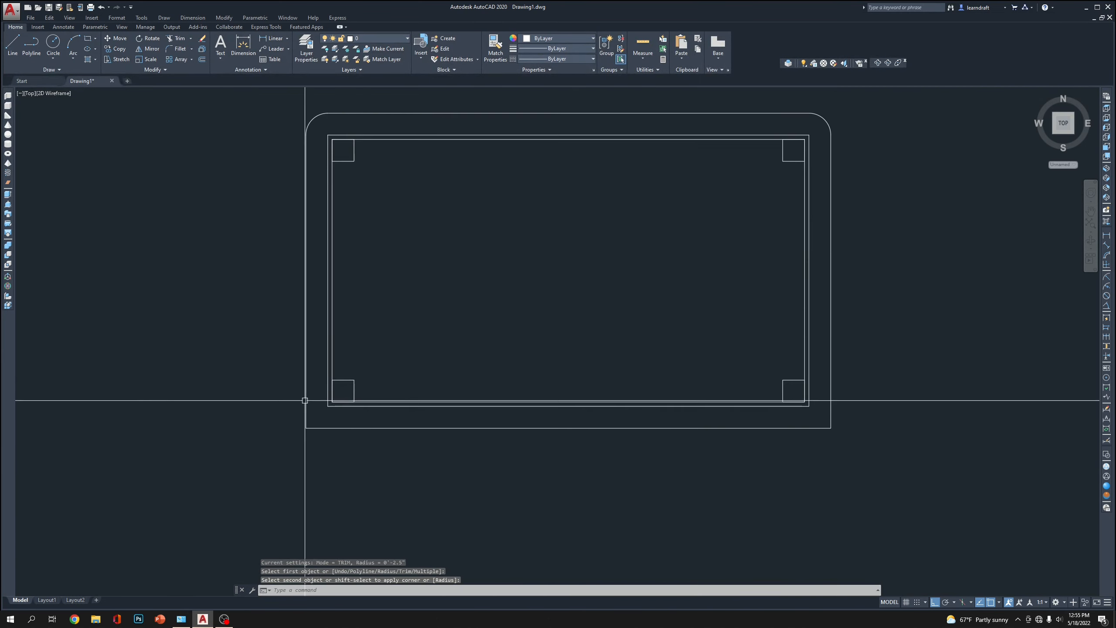
{"action": "key", "text": "Return"}
{"action": "left_click", "coordinate": [308, 370]}
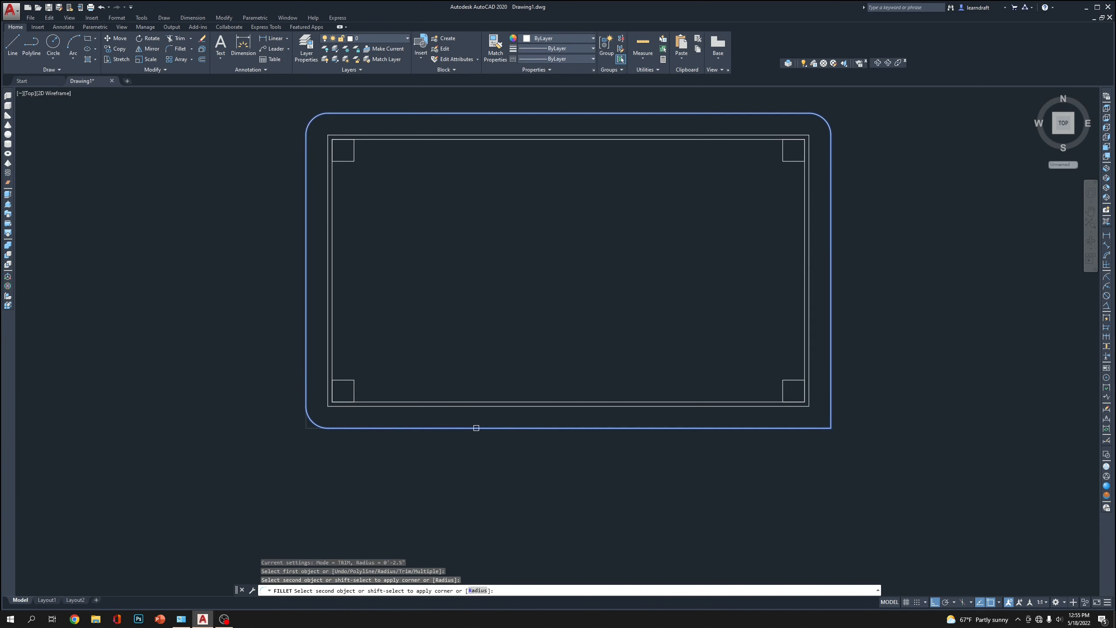
{"action": "left_click", "coordinate": [547, 430]}
{"action": "middle_click_drag", "start_coordinate": [748, 439], "coordinate": [316, 387]}
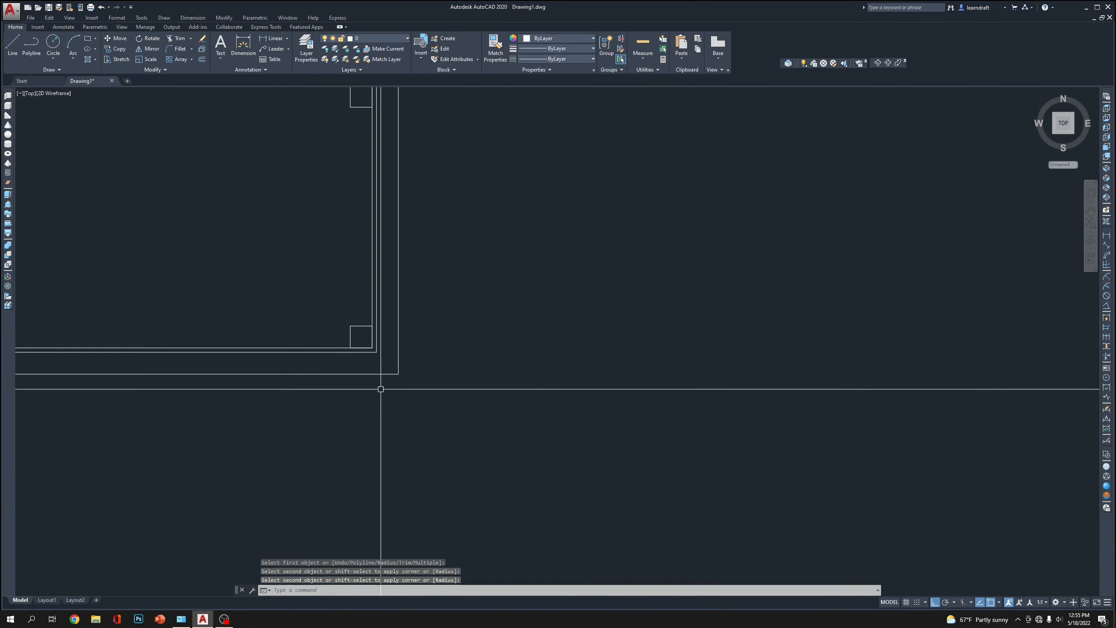
{"action": "key", "text": "Return"}
{"action": "left_click", "coordinate": [364, 375]}
{"action": "left_click", "coordinate": [396, 346]}
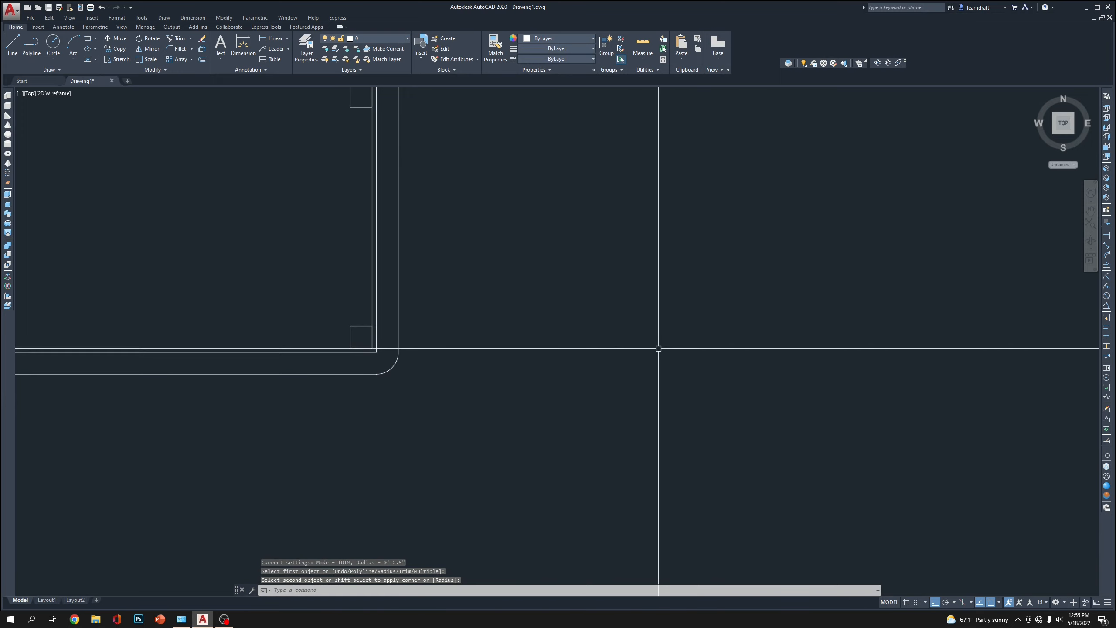
{"action": "scroll", "coordinate": [658, 349], "scroll_direction": "down", "scroll_amount": 8}
{"action": "scroll", "coordinate": [593, 269], "scroll_direction": "up", "scroll_amount": 5}
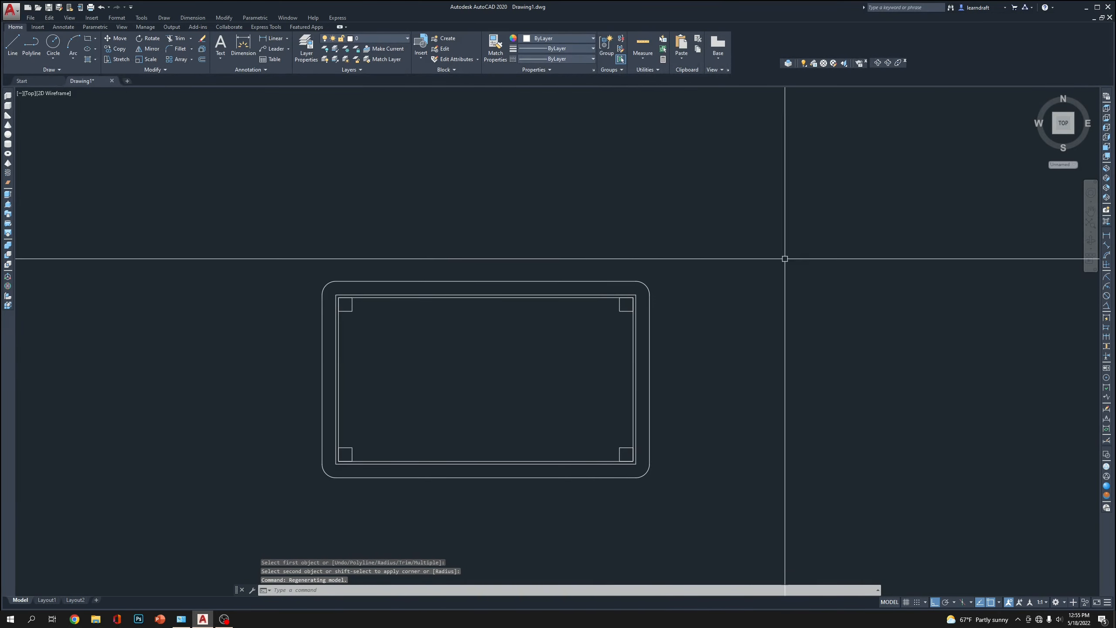
{"action": "left_click", "coordinate": [1106, 168]}
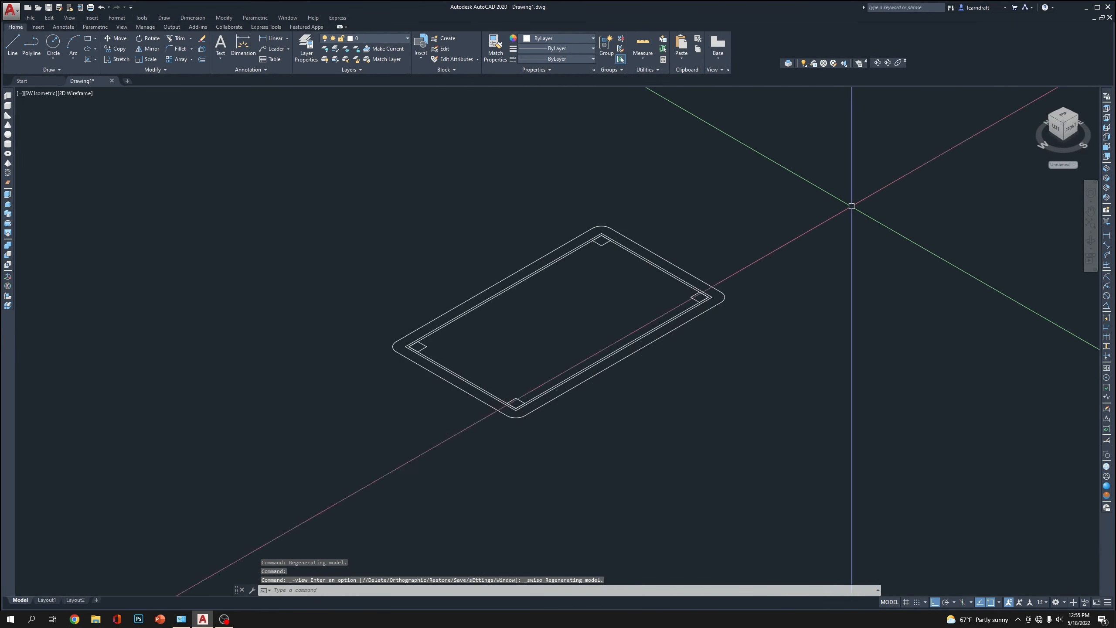
{"action": "type", "text": "ext"}
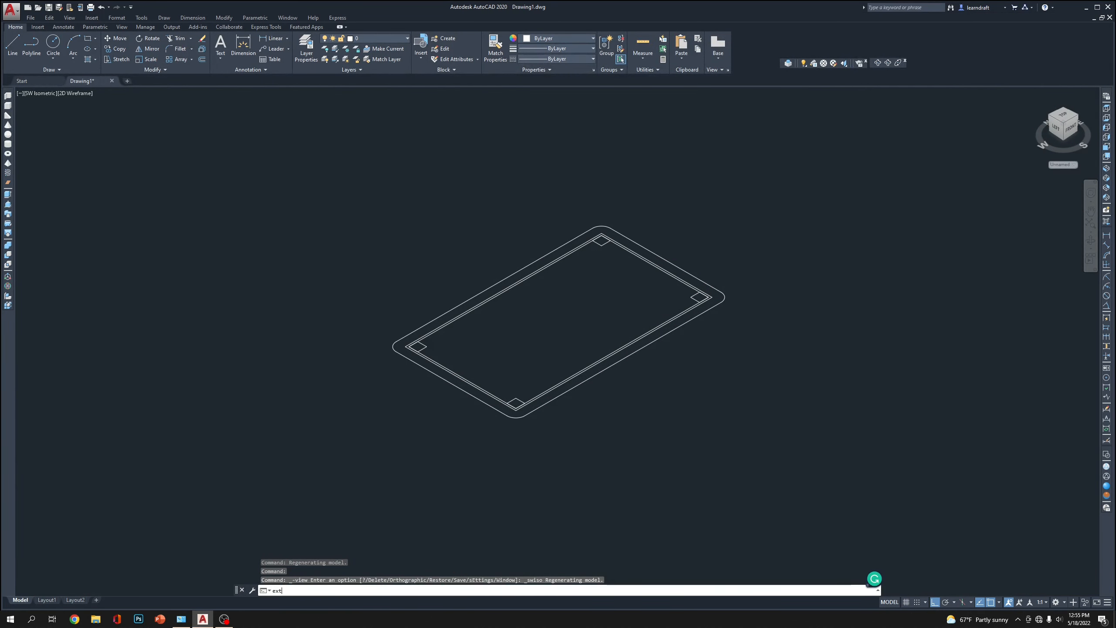
{"action": "scroll", "coordinate": [706, 280], "scroll_direction": "up", "scroll_amount": 4}
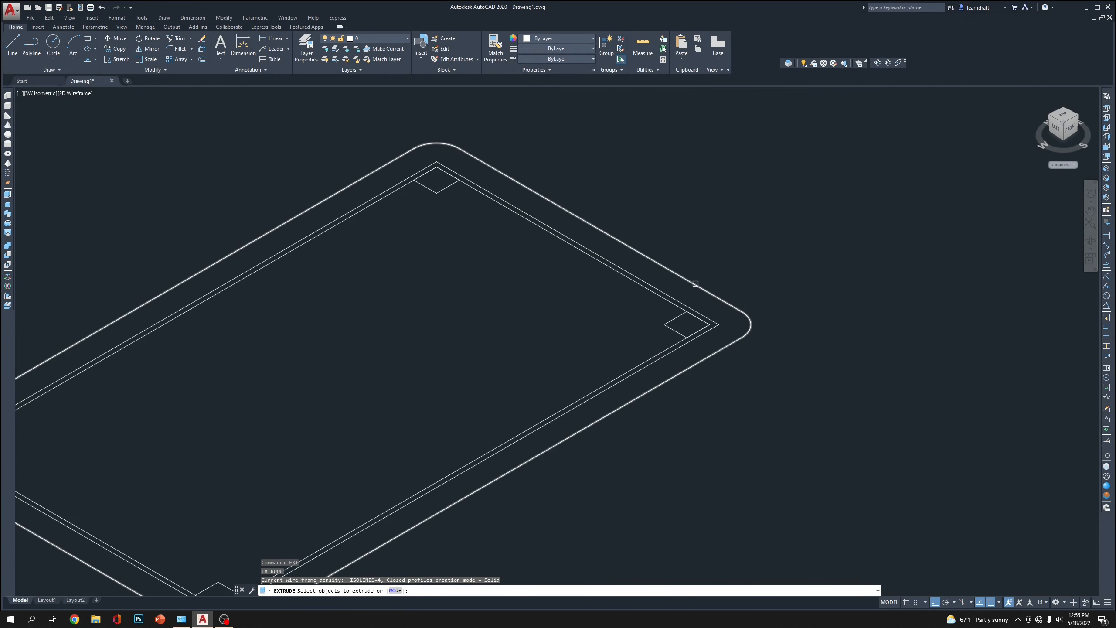
{"action": "scroll", "coordinate": [695, 283], "scroll_direction": "down", "scroll_amount": 4}
{"action": "left_click", "coordinate": [707, 270]}
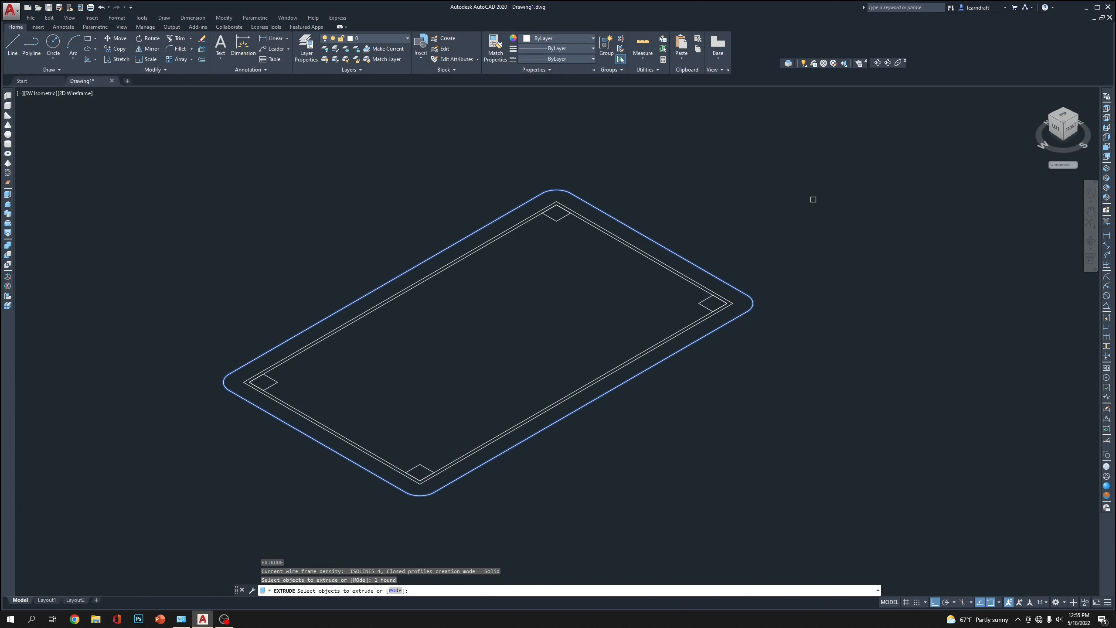
{"action": "key", "text": "Return"}
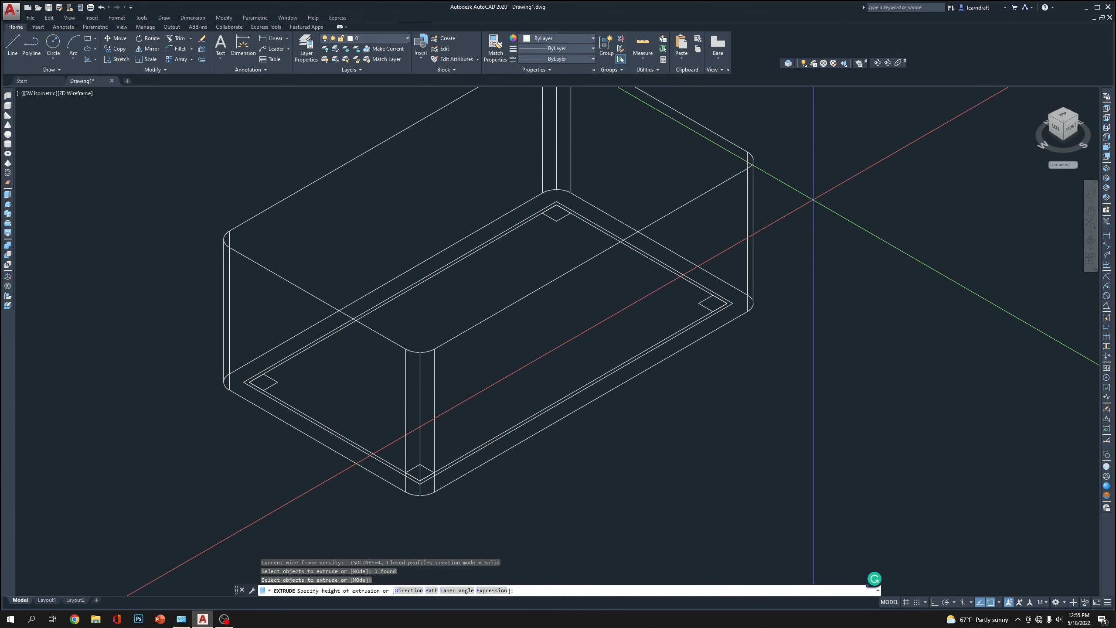
{"action": "key", "text": "Escape"}
{"action": "scroll", "coordinate": [775, 312], "scroll_direction": "up", "scroll_amount": 5}
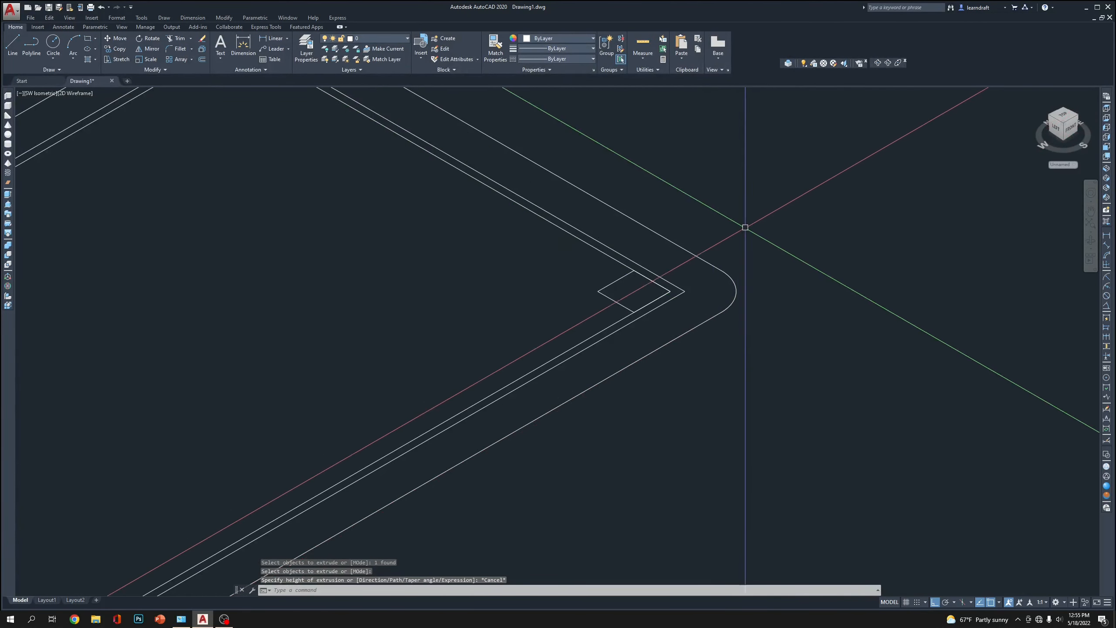
{"action": "scroll", "coordinate": [744, 227], "scroll_direction": "down", "scroll_amount": 5}
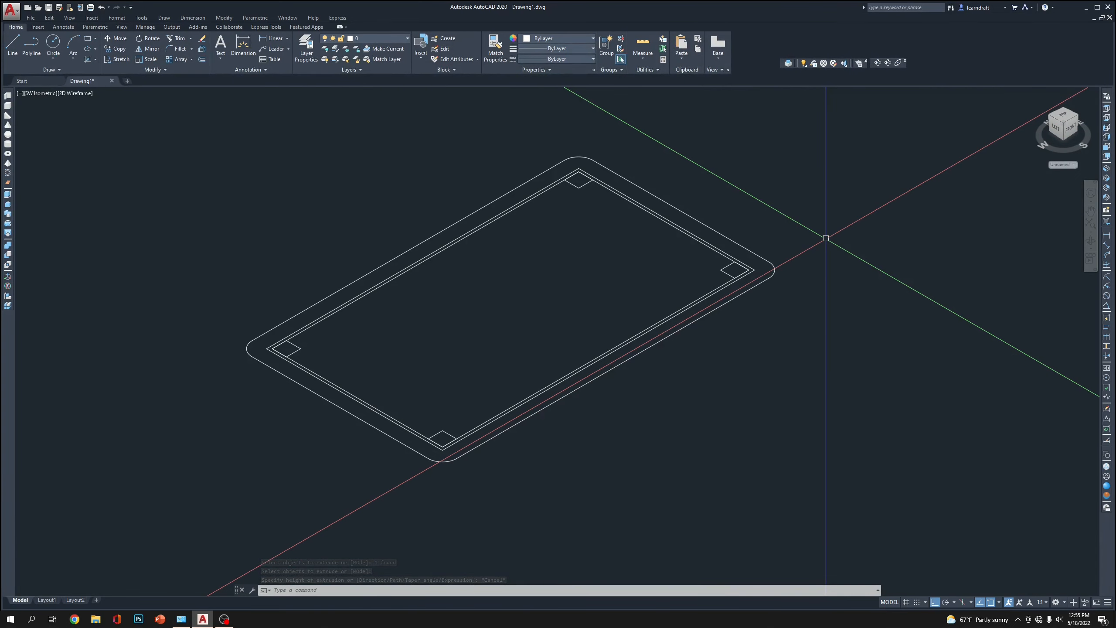
{"action": "left_click", "coordinate": [1107, 109]}
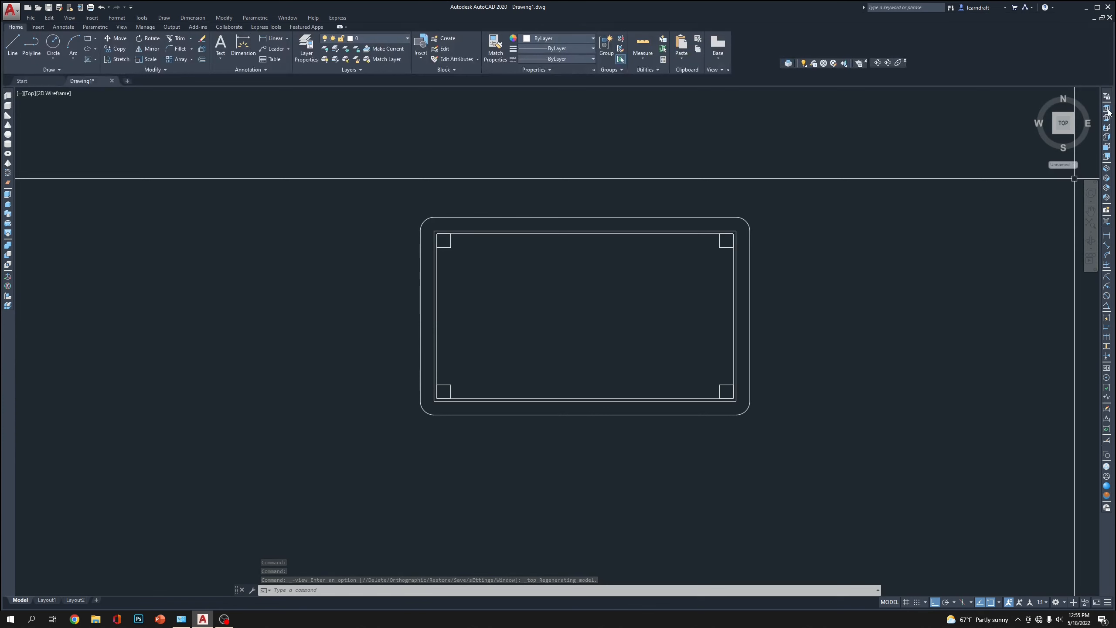
Draw two short vertical lines across the lower edge of the outermost rectangle, side by side near its middle.
{"action": "middle_click_drag", "start_coordinate": [575, 454], "coordinate": [518, 338]}
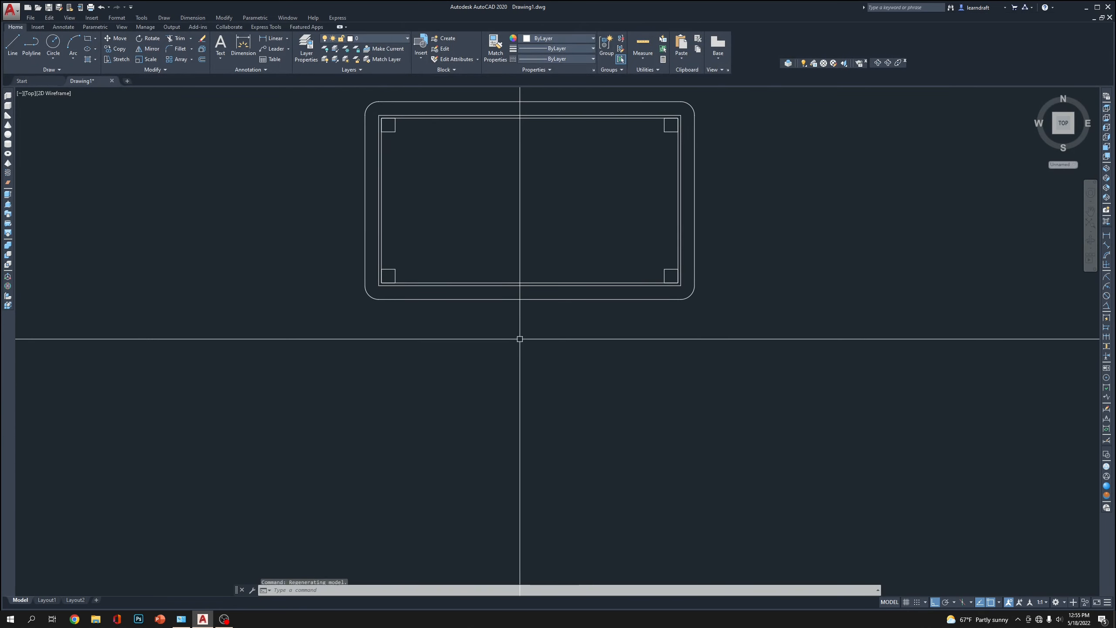
{"action": "scroll", "coordinate": [520, 336], "scroll_direction": "up", "scroll_amount": 4}
{"action": "type", "text": "l"}
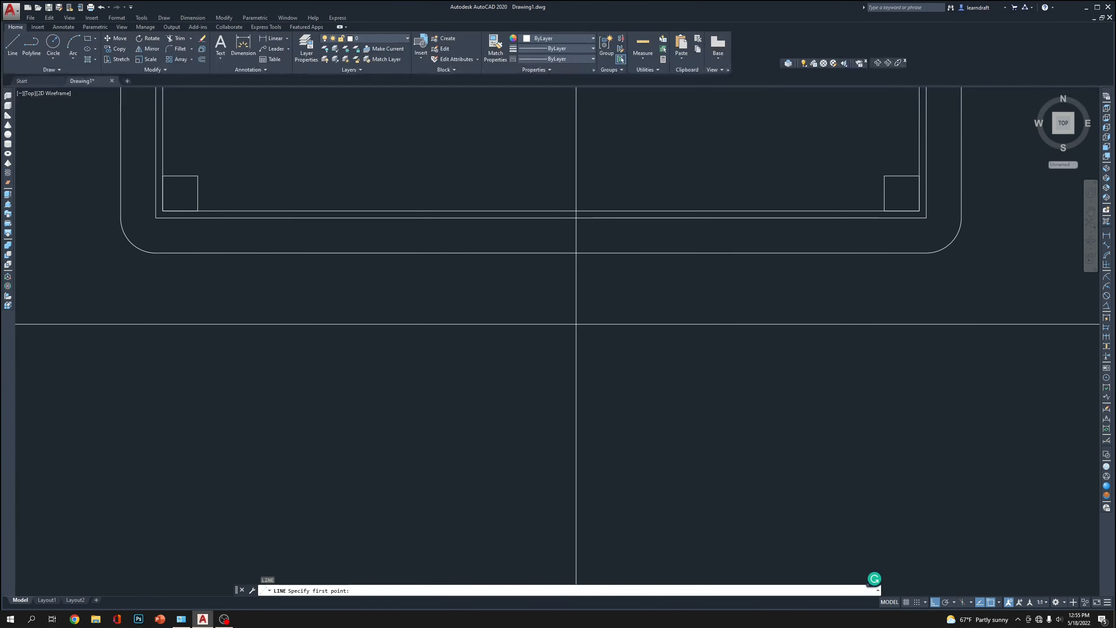
{"action": "scroll", "coordinate": [559, 258], "scroll_direction": "up", "scroll_amount": 4}
{"action": "left_click", "coordinate": [546, 200]}
{"action": "left_click", "coordinate": [546, 396]}
{"action": "key", "text": "space"}
{"action": "key", "text": "space"}
{"action": "left_click", "coordinate": [586, 200]}
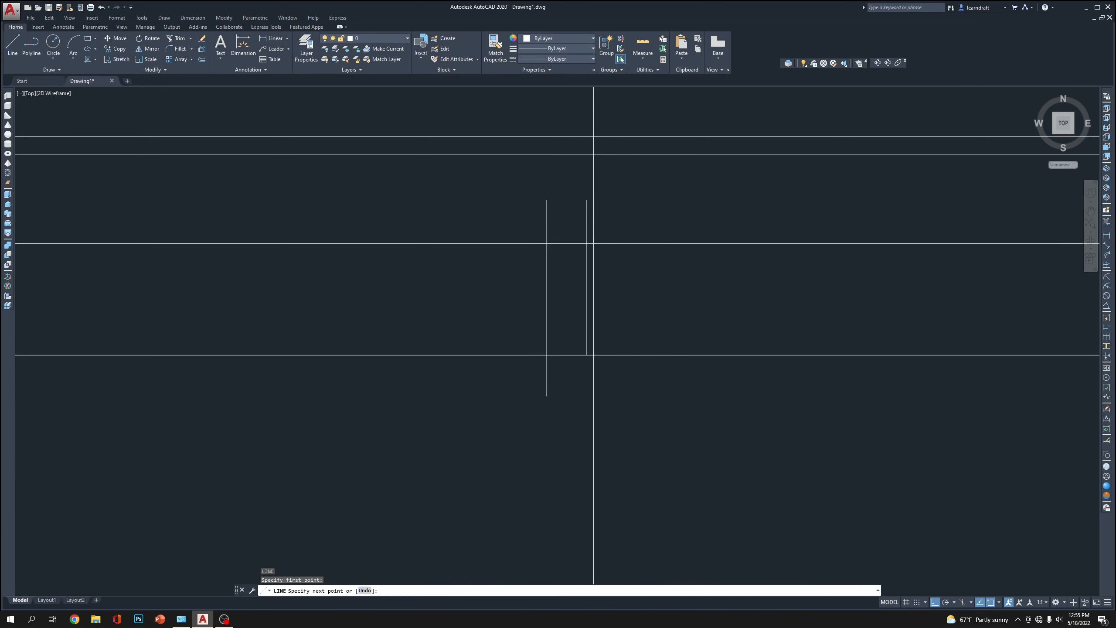
{"action": "left_click", "coordinate": [593, 354]}
{"action": "key", "text": "space"}
Trim away the piece of the outermost outline's lower edge between the two short vertical lines.
{"action": "type", "text": "te cor"}
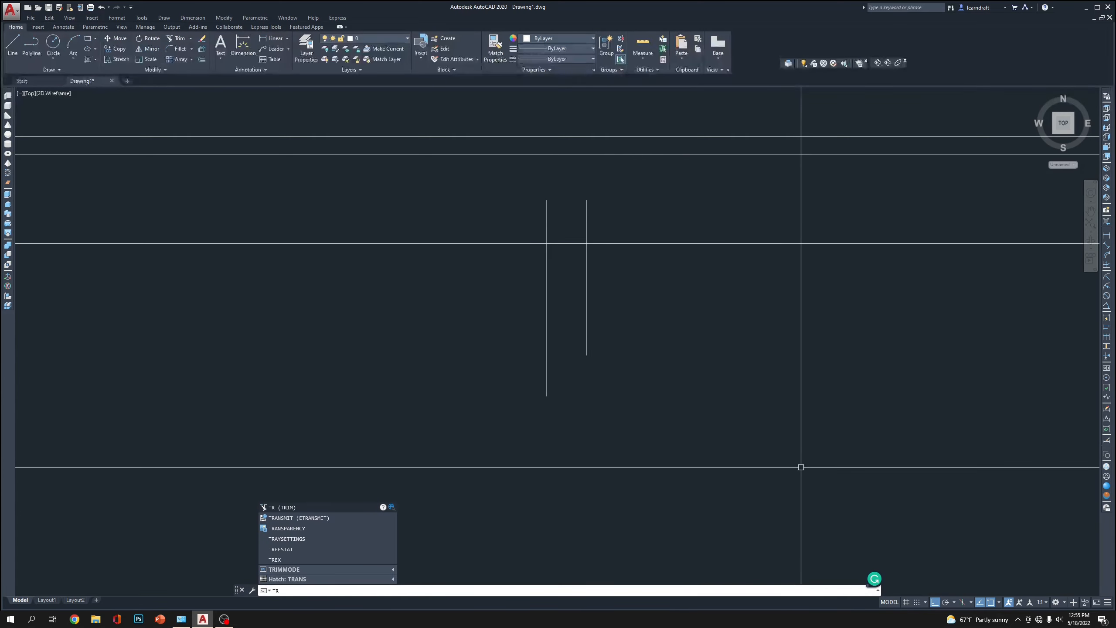
{"action": "key", "text": "space"}
{"action": "left_click", "coordinate": [576, 244]}
{"action": "left_click", "coordinate": [634, 204]}
{"action": "left_click", "coordinate": [504, 279]}
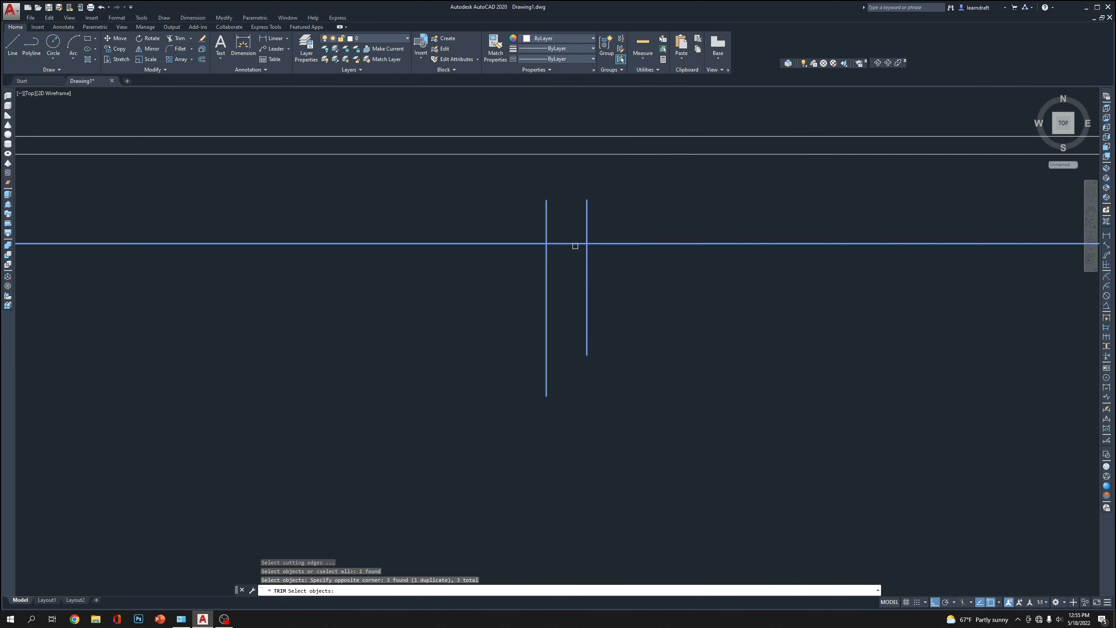
{"action": "key", "text": "space"}
{"action": "left_click", "coordinate": [575, 233]}
{"action": "left_click", "coordinate": [565, 264]}
{"action": "key", "text": "space"}
Erase the two short vertical cutting lines at the gap.
{"action": "left_click", "coordinate": [615, 221]}
{"action": "left_click", "coordinate": [497, 207]}
{"action": "key", "text": "Delete"}
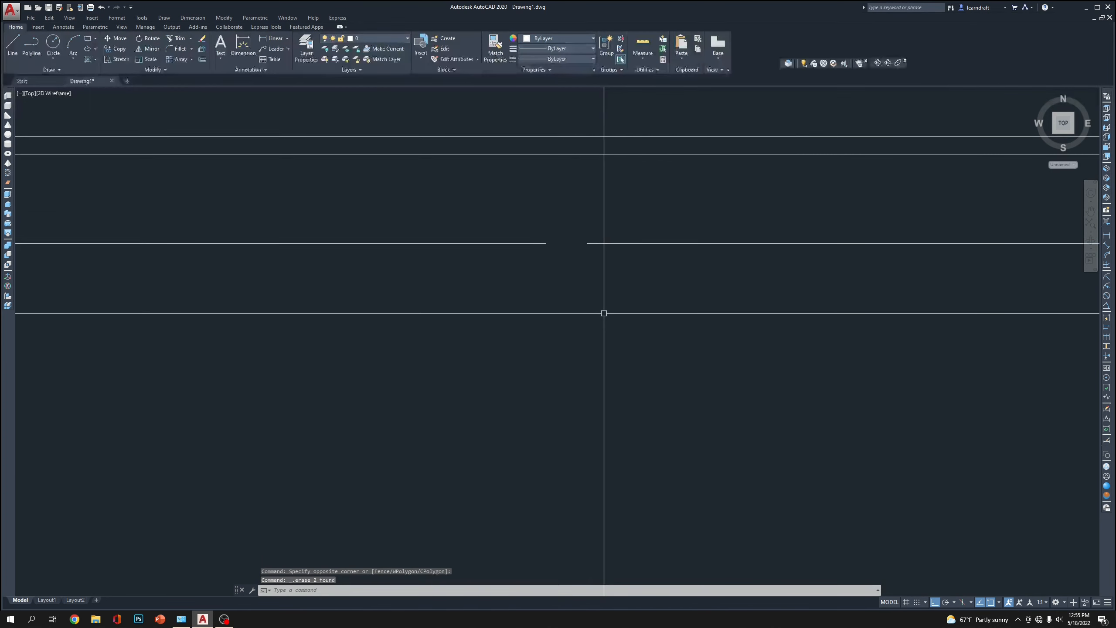
In the Left view, draw a rectangle 12" long and 0.5" wide beside the end of the plan.
{"action": "scroll", "coordinate": [603, 312], "scroll_direction": "down", "scroll_amount": 3}
{"action": "left_click", "coordinate": [1106, 127]}
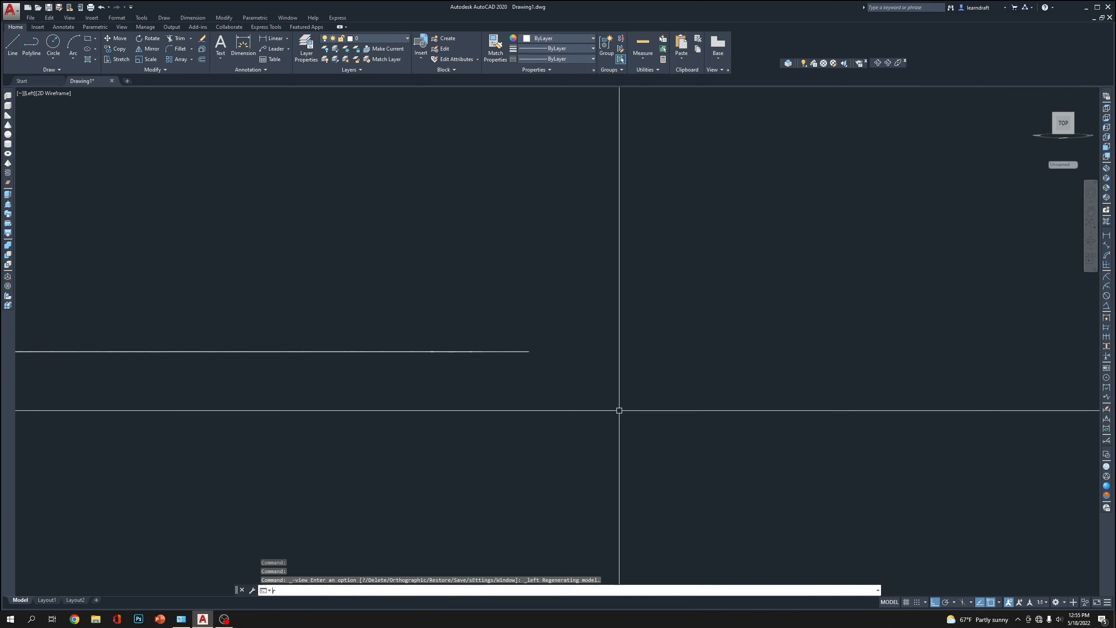
{"action": "key", "text": "Return"}
{"action": "left_click", "coordinate": [592, 281]}
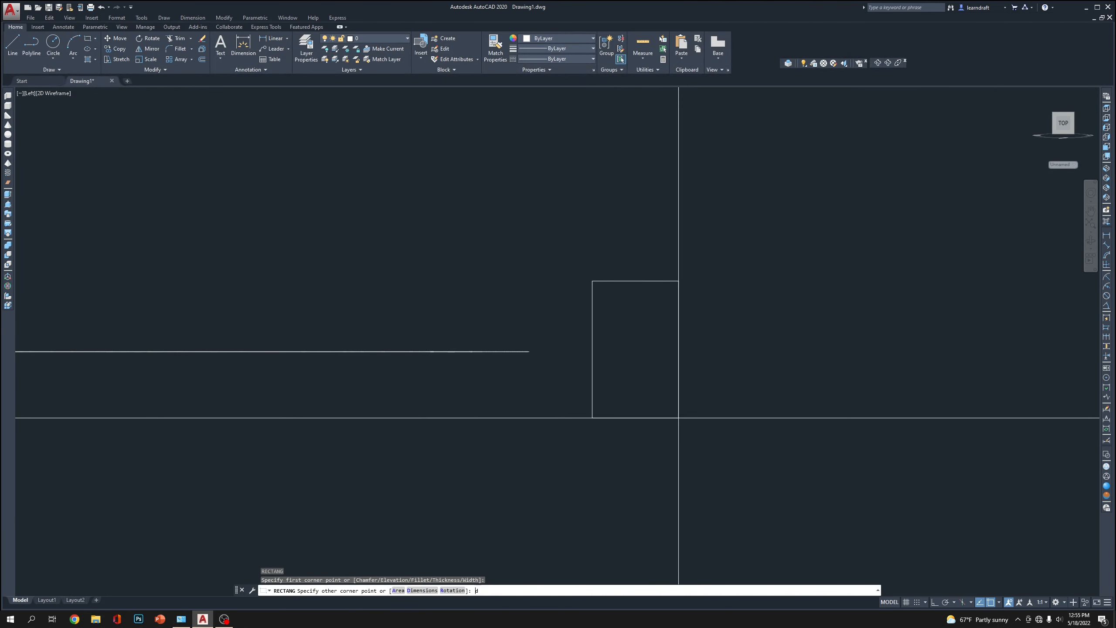
{"action": "key", "text": "Return"}
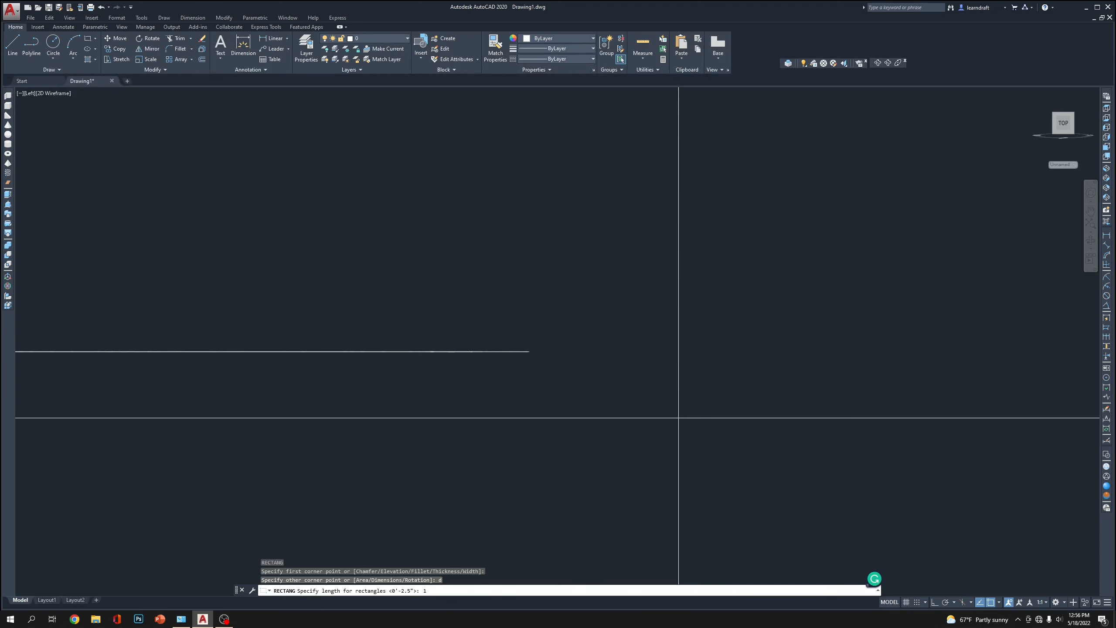
{"action": "type", "text": "2"}
{"action": "key", "text": "Return"}
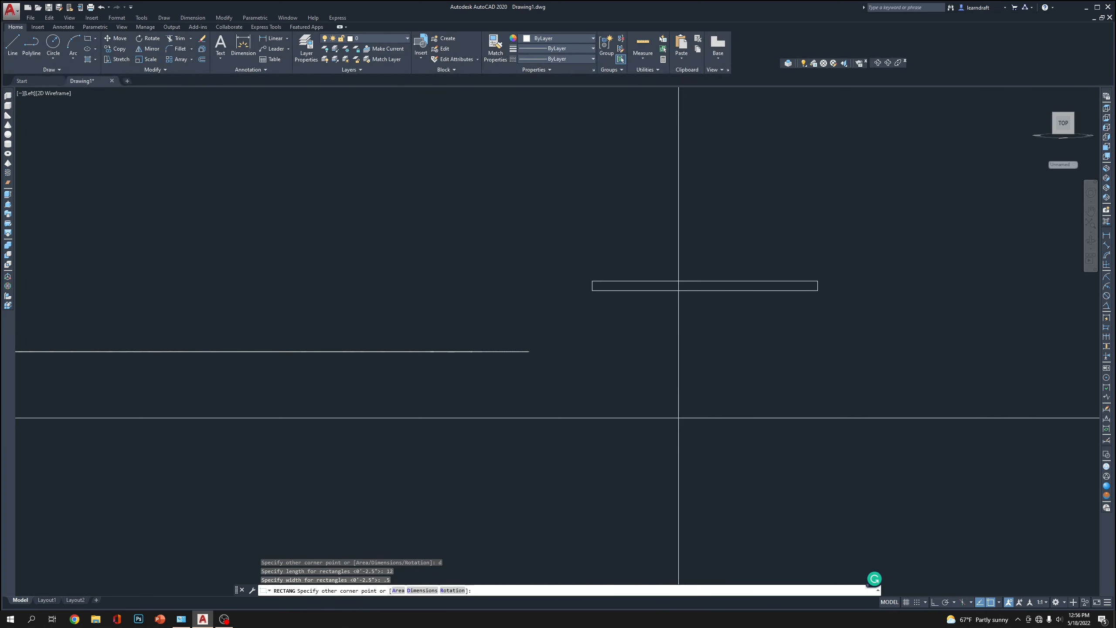
{"action": "left_click", "coordinate": [679, 418]}
Fillet the upper right corner of the thin rectangle with a 0.25" radius.
{"action": "middle_click_drag", "start_coordinate": [710, 330], "coordinate": [463, 383]}
{"action": "key", "text": "F8"}
{"action": "scroll", "coordinate": [576, 316], "scroll_direction": "up", "scroll_amount": 4}
{"action": "scroll", "coordinate": [548, 369], "scroll_direction": "up", "scroll_amount": 6}
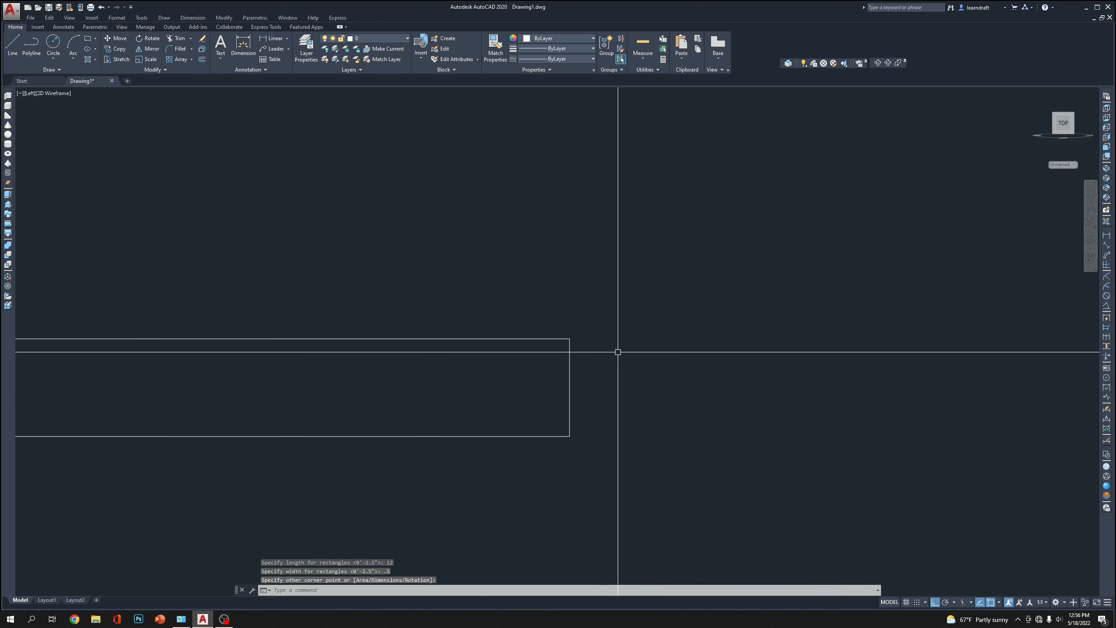
{"action": "type", "text": "f"}
{"action": "key", "text": "Return"}
{"action": "type", "text": "r"}
{"action": "key", "text": "Return"}
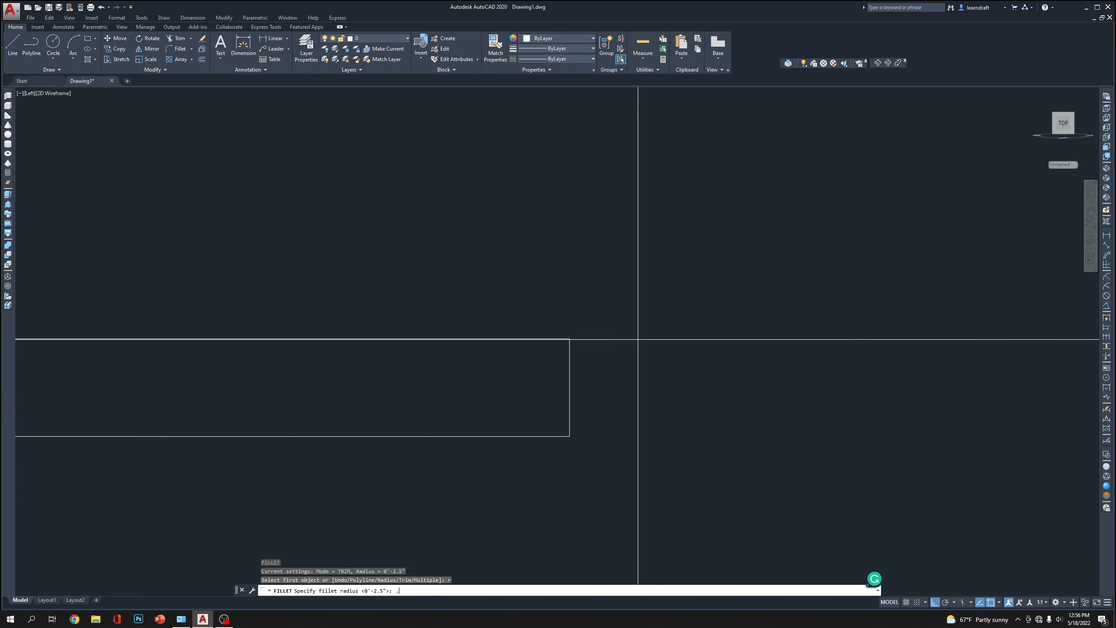
{"action": "type", "text": ".25"}
{"action": "key", "text": "Return"}
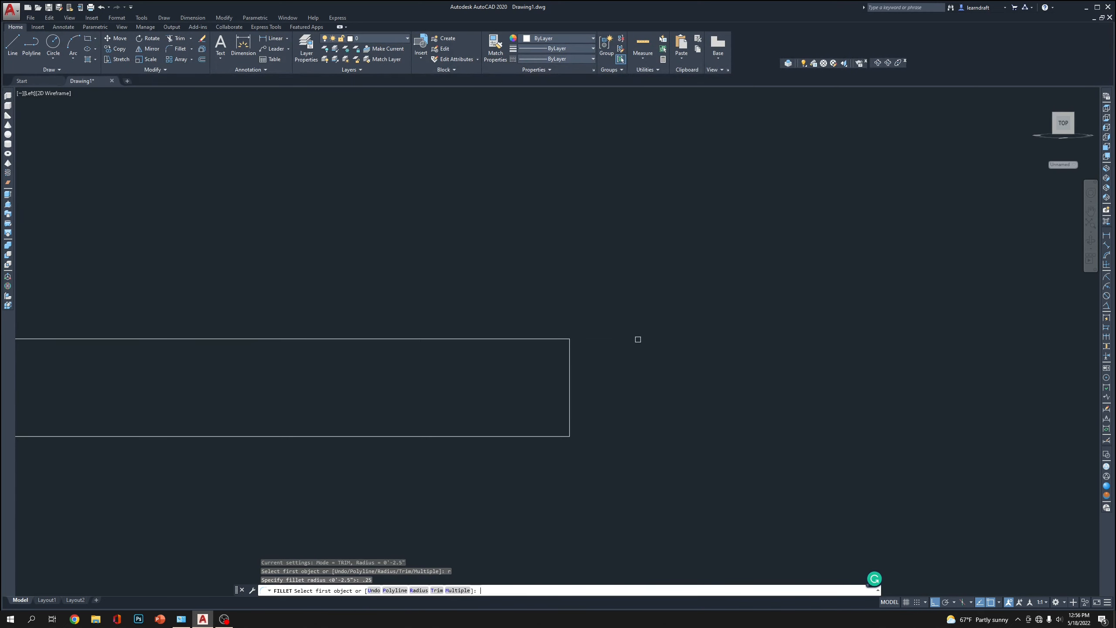
{"action": "left_click", "coordinate": [566, 359]}
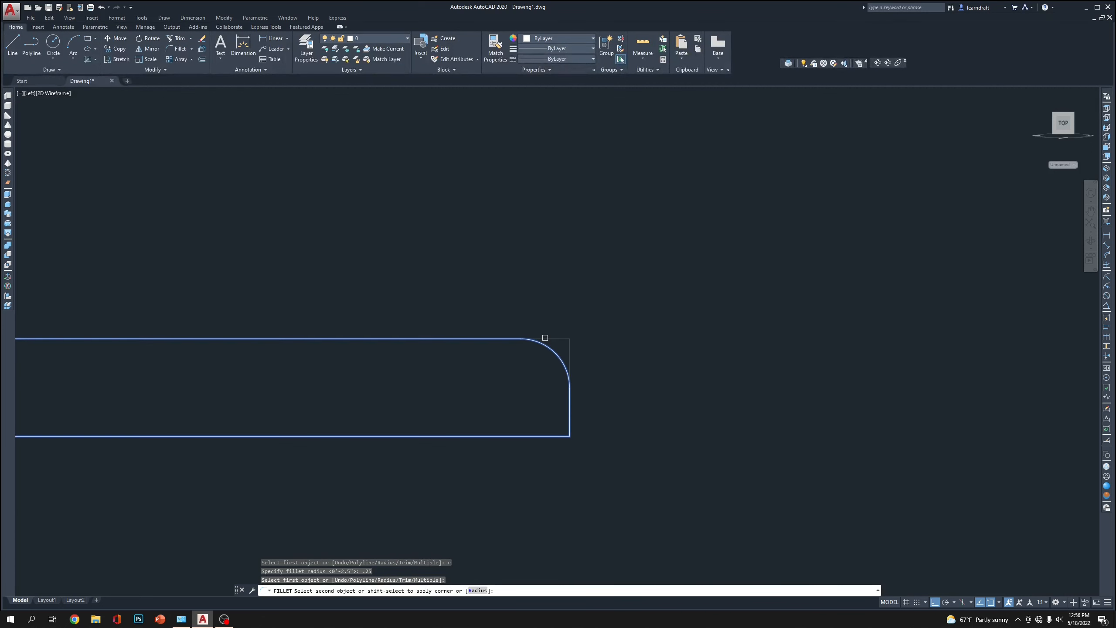
{"action": "left_click", "coordinate": [475, 338]}
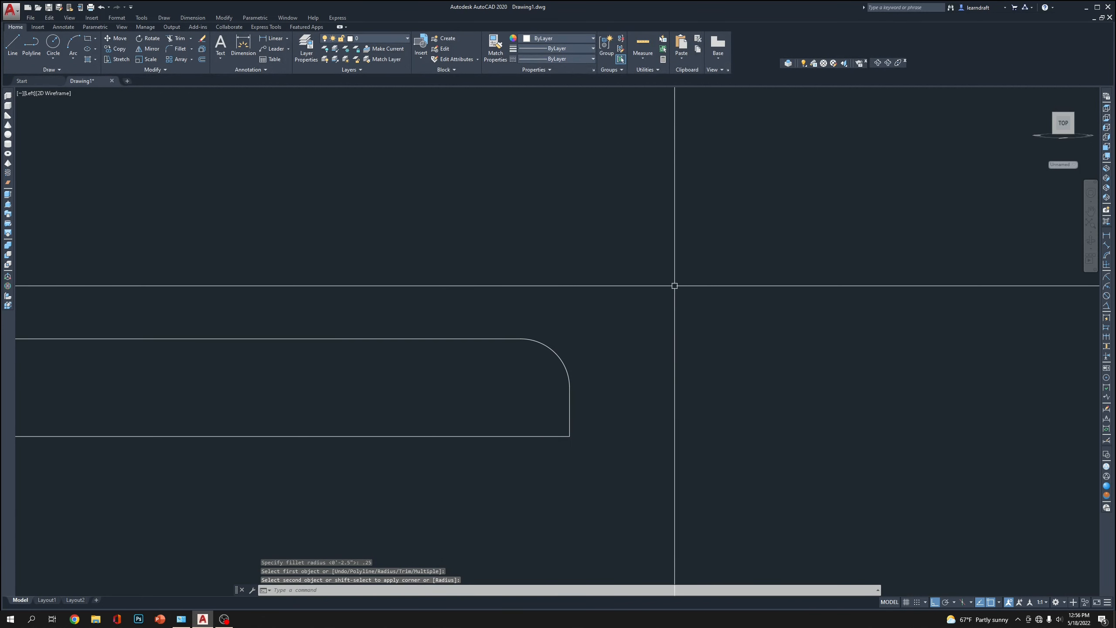
Fillet the lower right corner of the thin rectangle with a 0.0625" radius.
{"action": "key", "text": "Return"}
{"action": "type", "text": "r"}
{"action": "key", "text": "Return"}
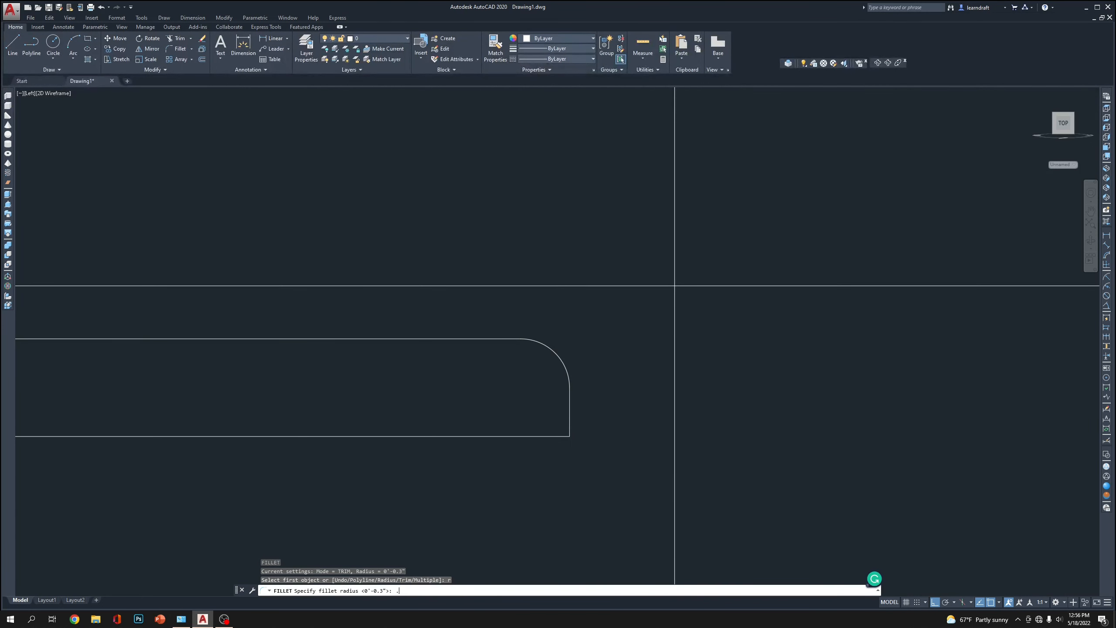
{"action": "type", "text": ".0625"}
{"action": "key", "text": "Return"}
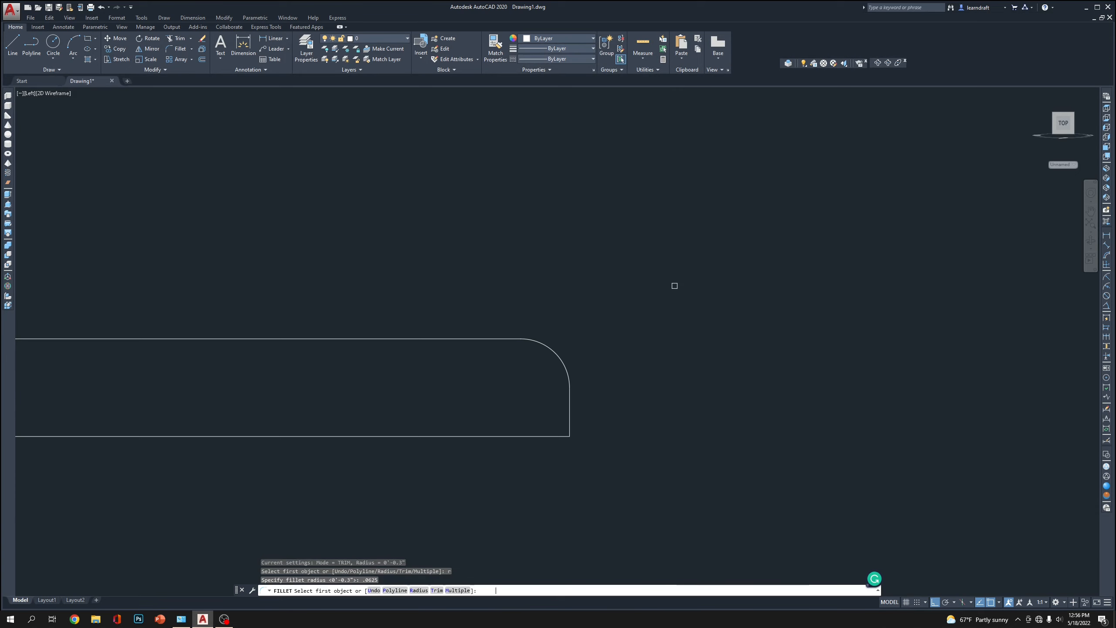
{"action": "left_click", "coordinate": [569, 422]}
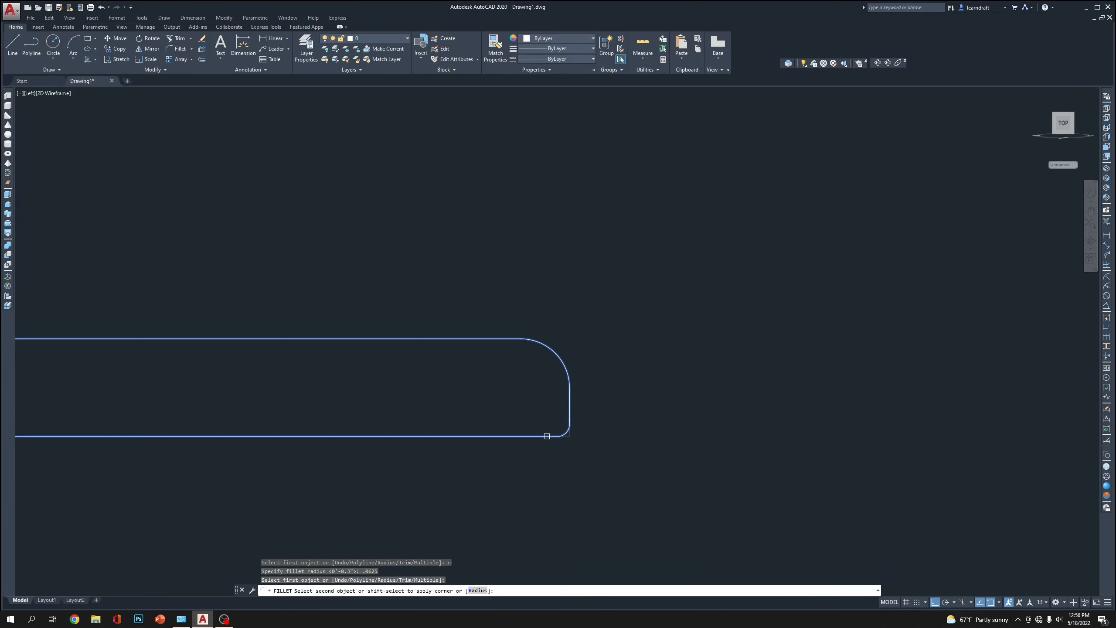
{"action": "left_click", "coordinate": [548, 436]}
Set the colour of the filleted edge profile to yellow.
{"action": "scroll", "coordinate": [695, 368], "scroll_direction": "down", "scroll_amount": 4}
{"action": "scroll", "coordinate": [679, 368], "scroll_direction": "up", "scroll_amount": 1}
{"action": "scroll", "coordinate": [692, 374], "scroll_direction": "up", "scroll_amount": 6}
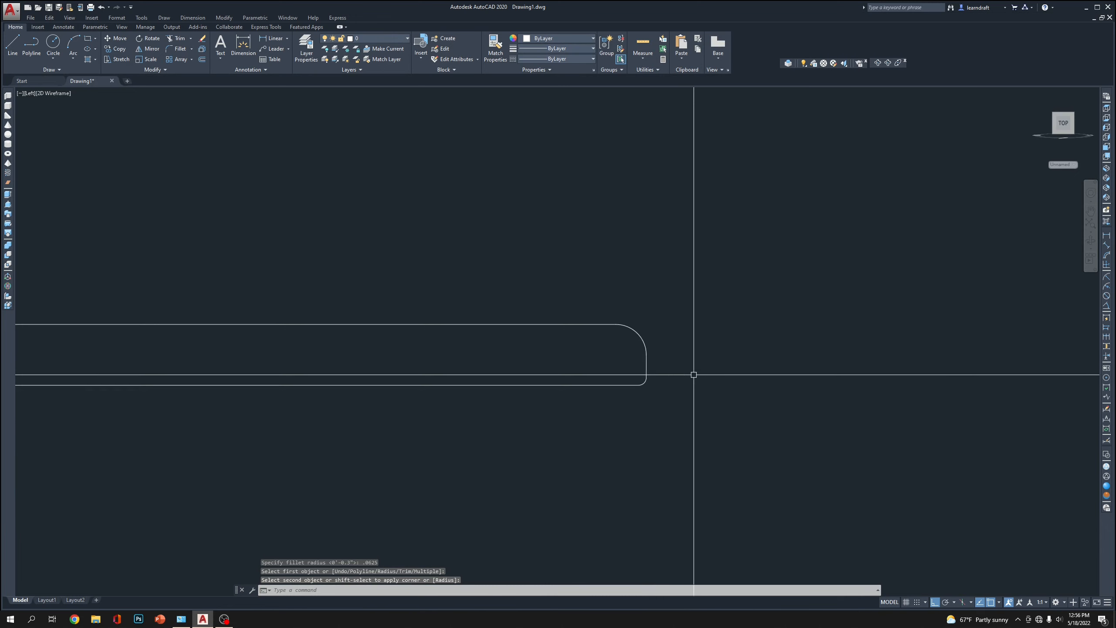
{"action": "scroll", "coordinate": [639, 403], "scroll_direction": "down", "scroll_amount": 6}
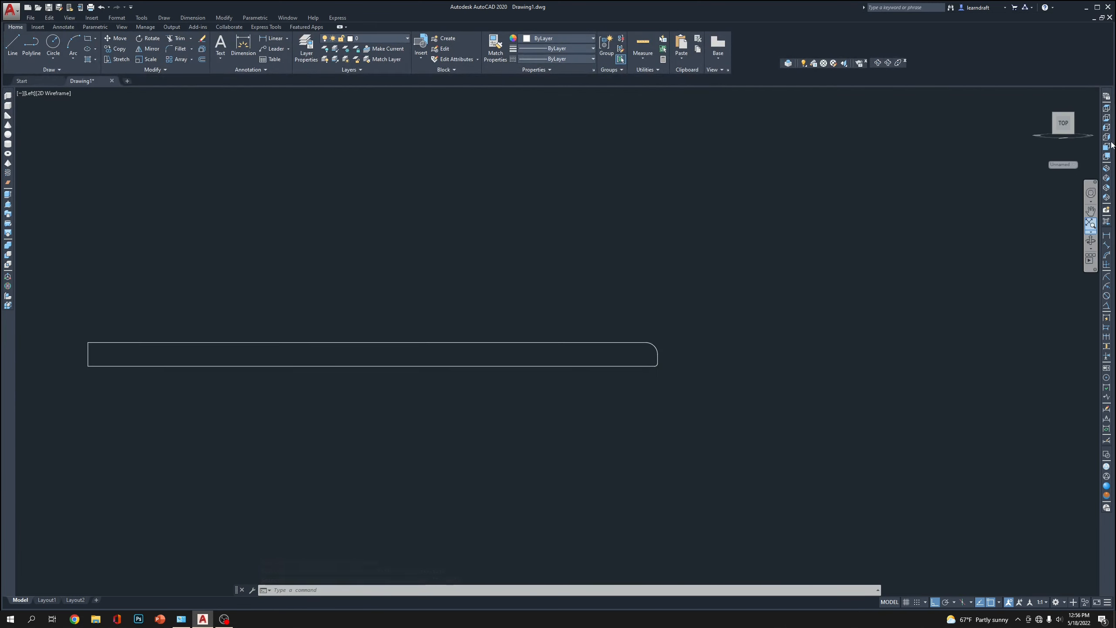
{"action": "left_click", "coordinate": [685, 325]}
{"action": "left_click", "coordinate": [620, 391]}
{"action": "left_click", "coordinate": [564, 42]}
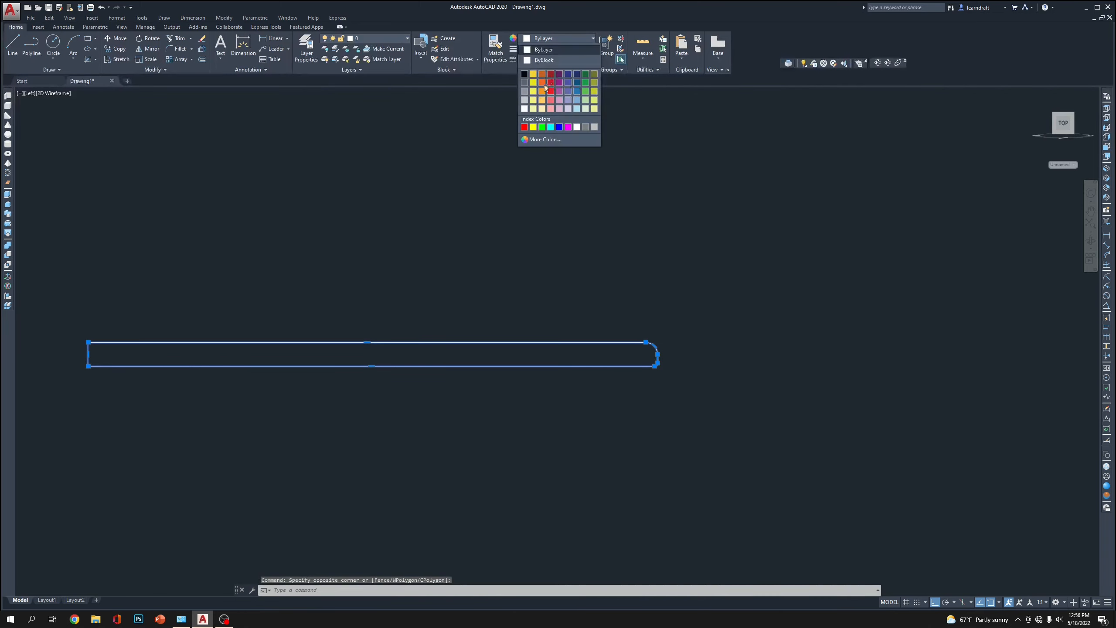
{"action": "left_click", "coordinate": [550, 91]}
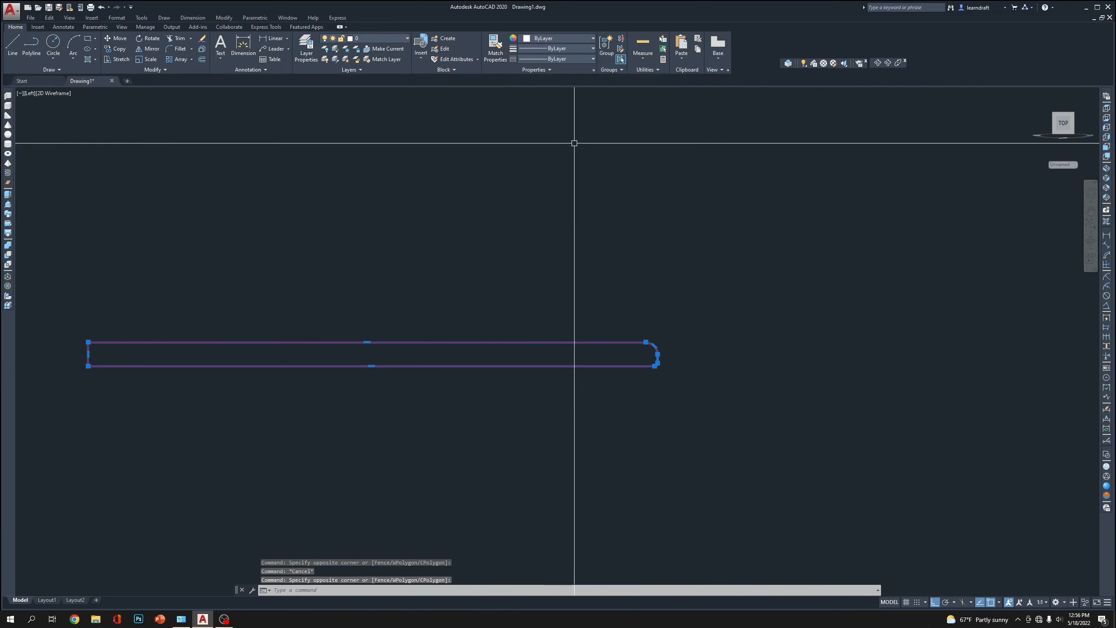
{"action": "left_click", "coordinate": [557, 38]}
{"action": "left_click", "coordinate": [532, 130]}
{"action": "key", "text": "Escape"}
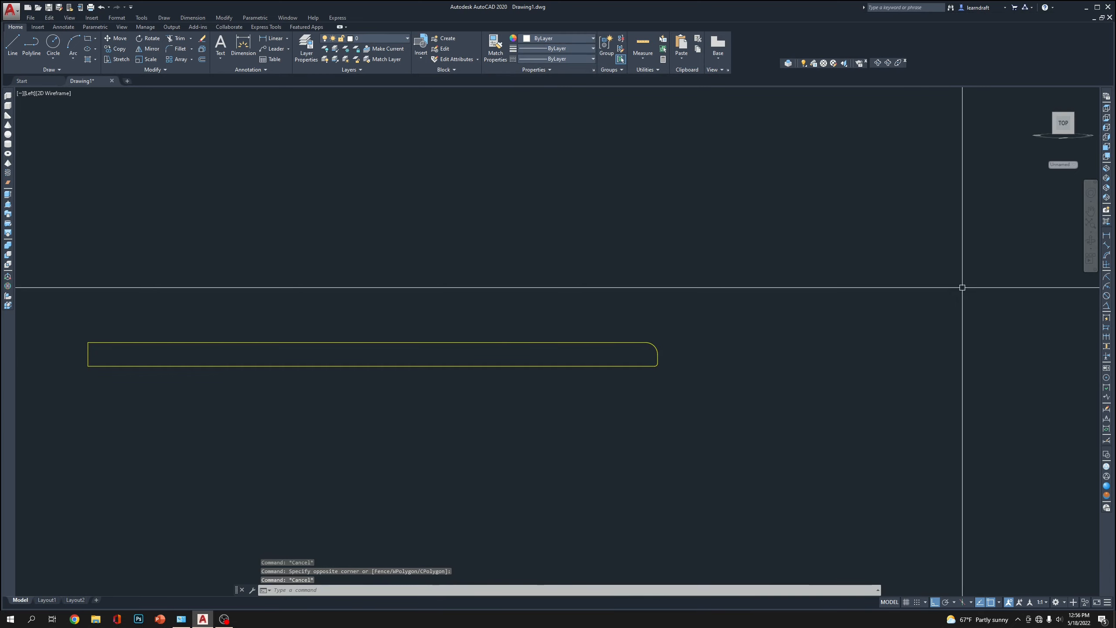
In SW Isometric view, move the yellow profile so its rounded end meets the open end of the outermost outline at the gap.
{"action": "left_click", "coordinate": [1107, 168]}
{"action": "left_click", "coordinate": [860, 299]}
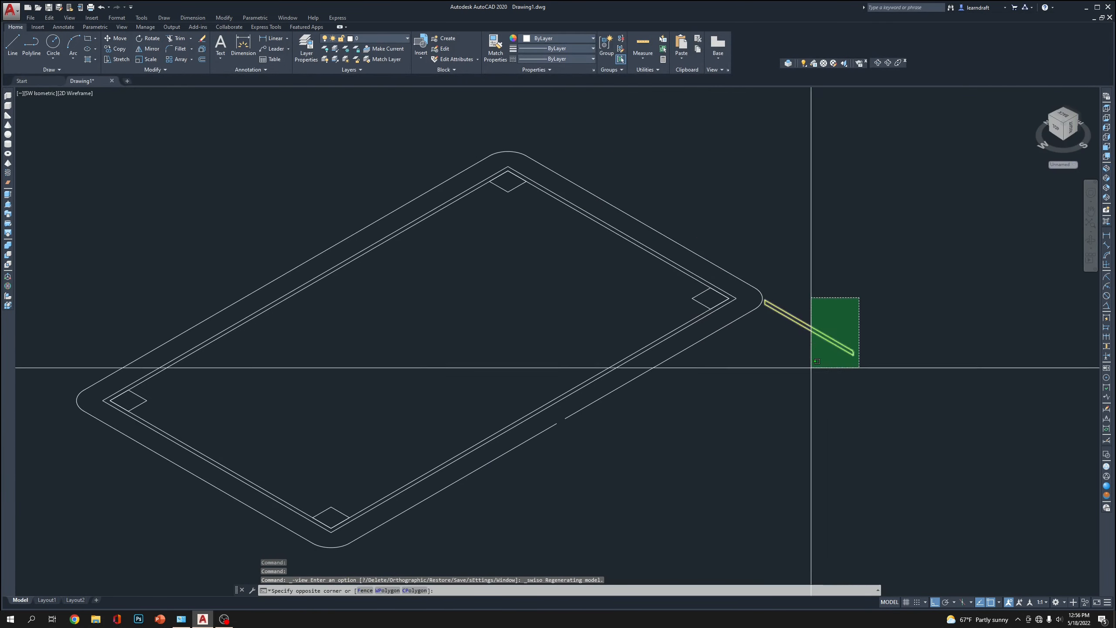
{"action": "left_click", "coordinate": [811, 367]}
{"action": "type", "text": "m"}
{"action": "key", "text": "Return"}
{"action": "scroll", "coordinate": [847, 294], "scroll_direction": "up", "scroll_amount": 6}
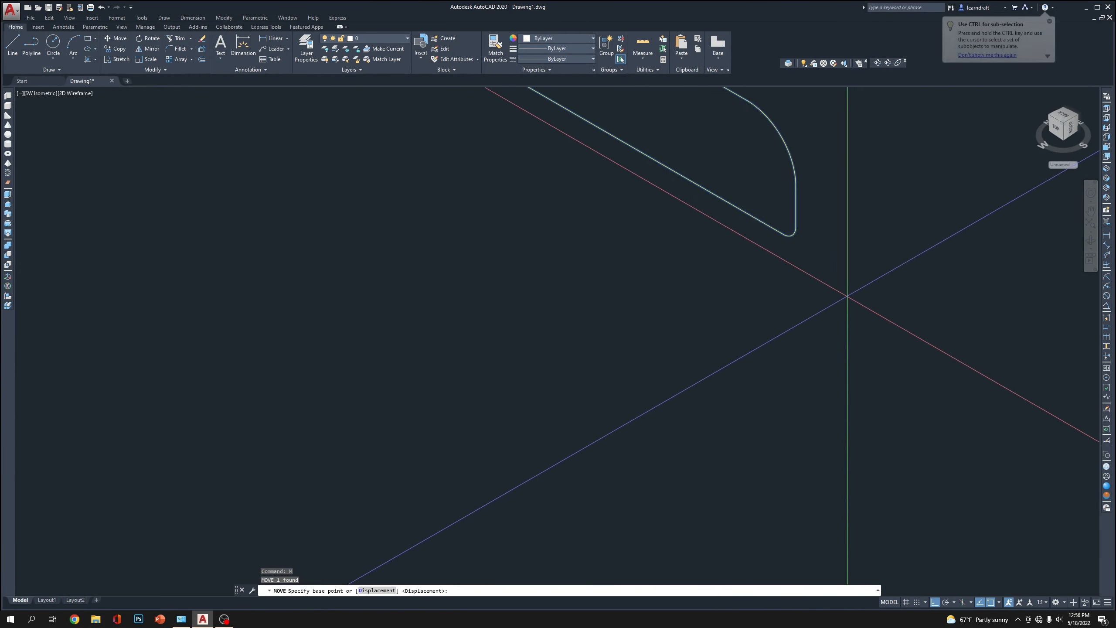
{"action": "left_click", "coordinate": [870, 407]}
{"action": "scroll", "coordinate": [668, 456], "scroll_direction": "down", "scroll_amount": 8}
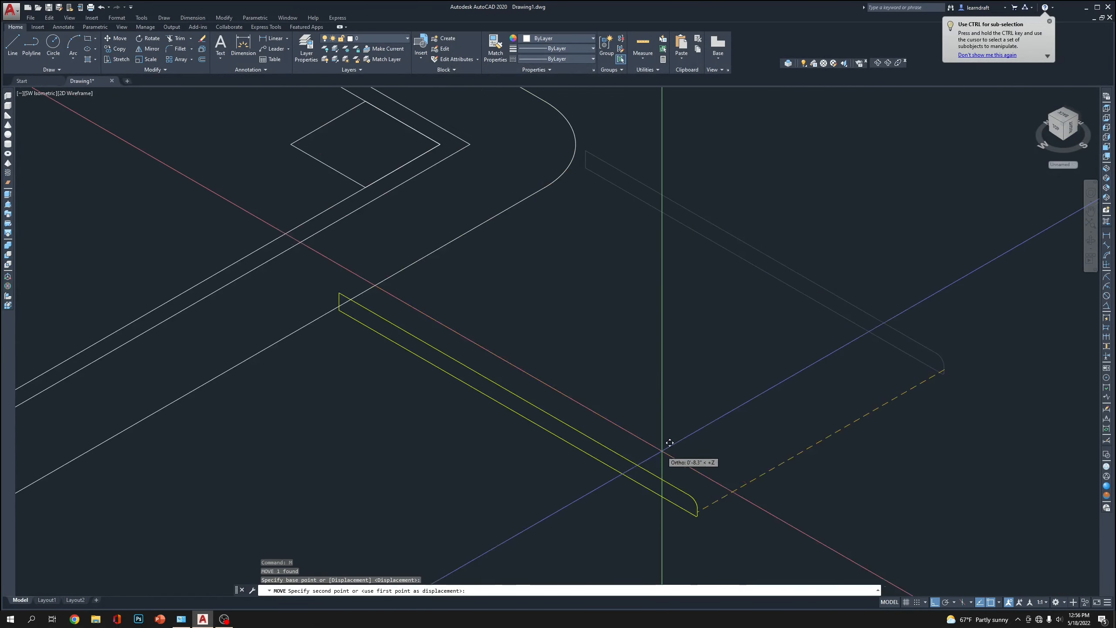
{"action": "scroll", "coordinate": [422, 383], "scroll_direction": "down", "scroll_amount": 6}
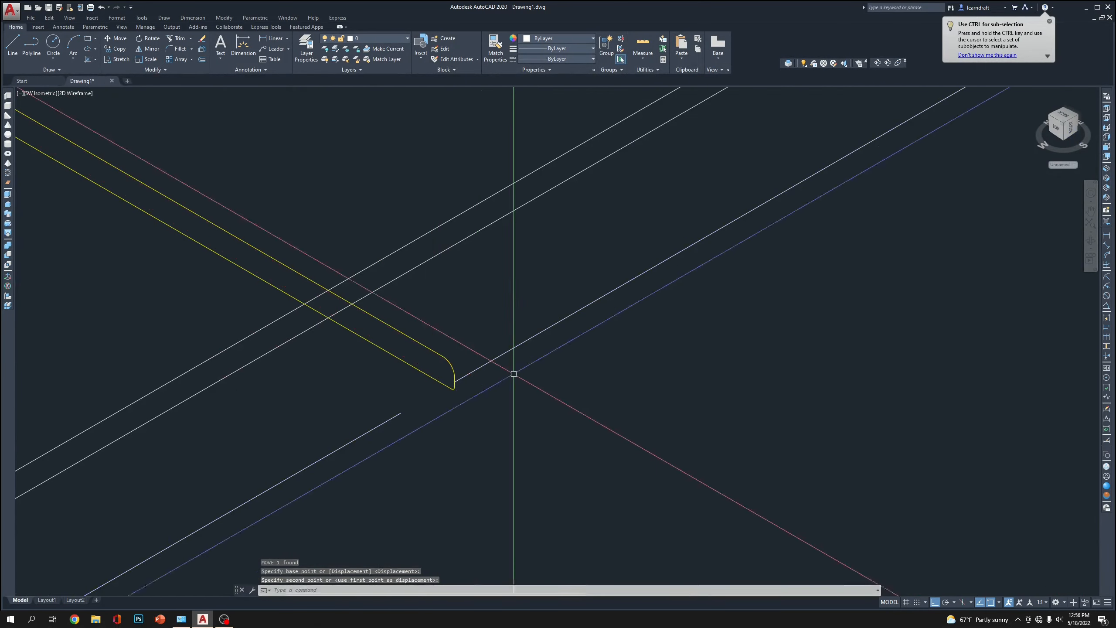
Stretch the loose end of the outermost outline to its other end at the yellow profile, closing the gap.
{"action": "scroll", "coordinate": [641, 365], "scroll_direction": "up", "scroll_amount": 6}
{"action": "left_click", "coordinate": [614, 394]}
{"action": "scroll", "coordinate": [617, 394], "scroll_direction": "up", "scroll_amount": 2}
{"action": "left_click", "coordinate": [620, 395]}
{"action": "left_click", "coordinate": [606, 411]}
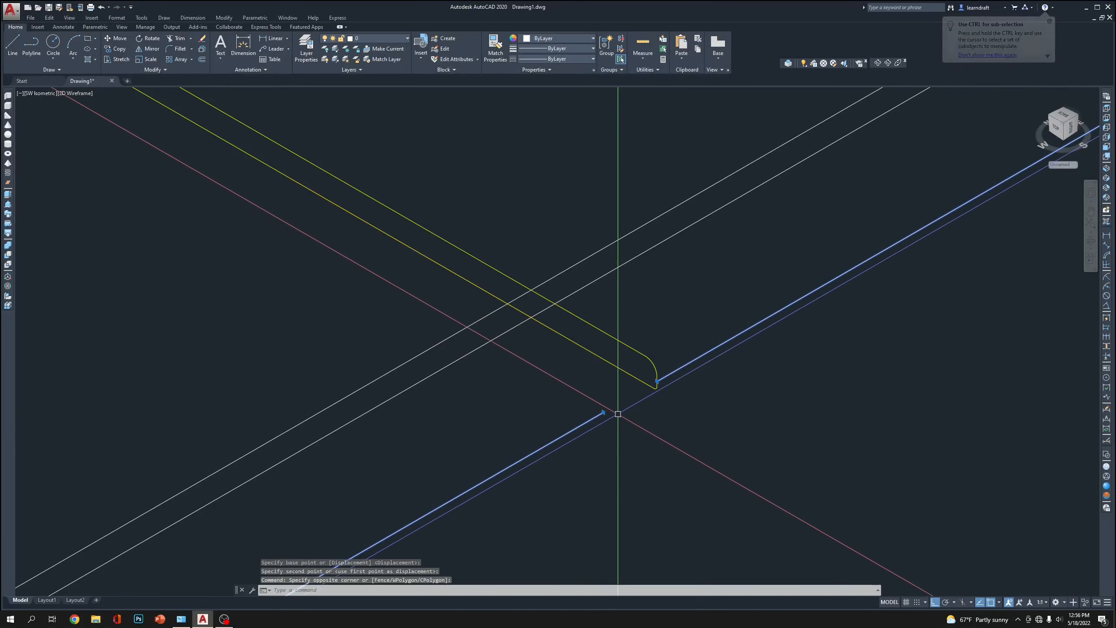
{"action": "key", "text": "Escape"}
{"action": "scroll", "coordinate": [635, 414], "scroll_direction": "down", "scroll_amount": 4}
{"action": "left_click", "coordinate": [624, 410]}
{"action": "scroll", "coordinate": [628, 407], "scroll_direction": "up", "scroll_amount": 3}
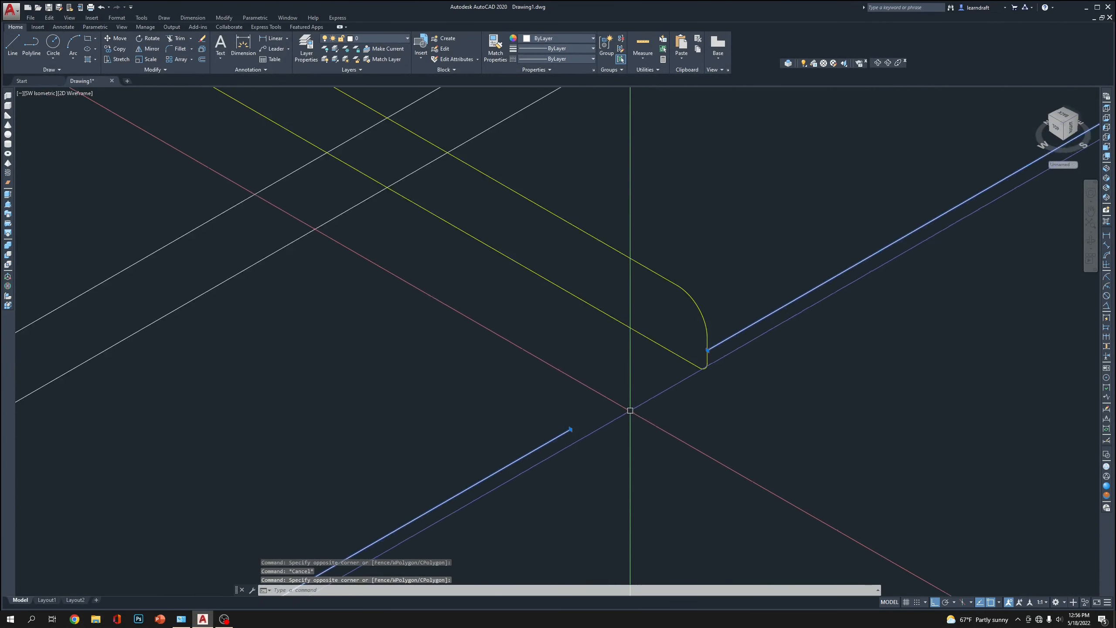
{"action": "left_click", "coordinate": [570, 428]}
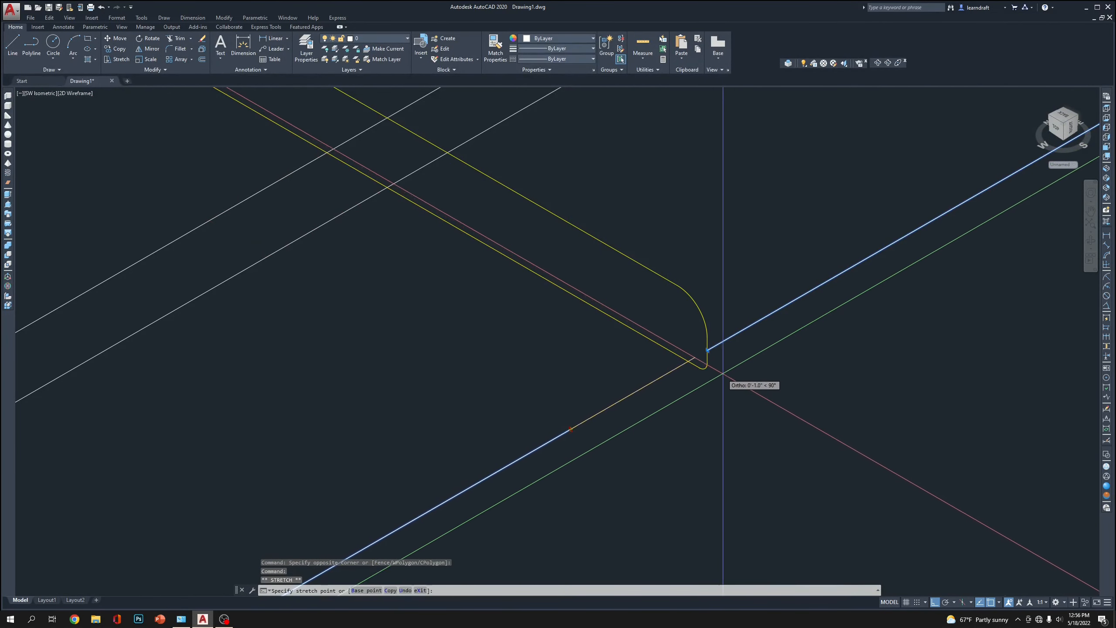
{"action": "key", "text": "Escape"}
{"action": "key", "text": "Escape"}
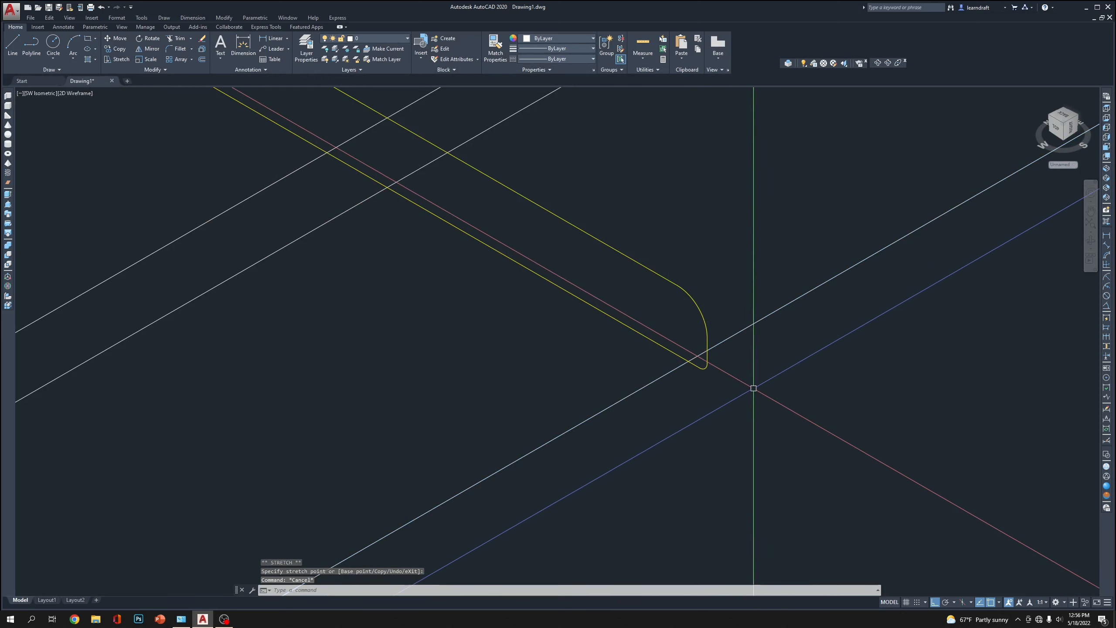
{"action": "key", "text": "Escape"}
{"action": "key", "text": "Escape"}
Extrude the yellow profile along the outermost rounded outline as the path.
{"action": "scroll", "coordinate": [710, 417], "scroll_direction": "down", "scroll_amount": 4}
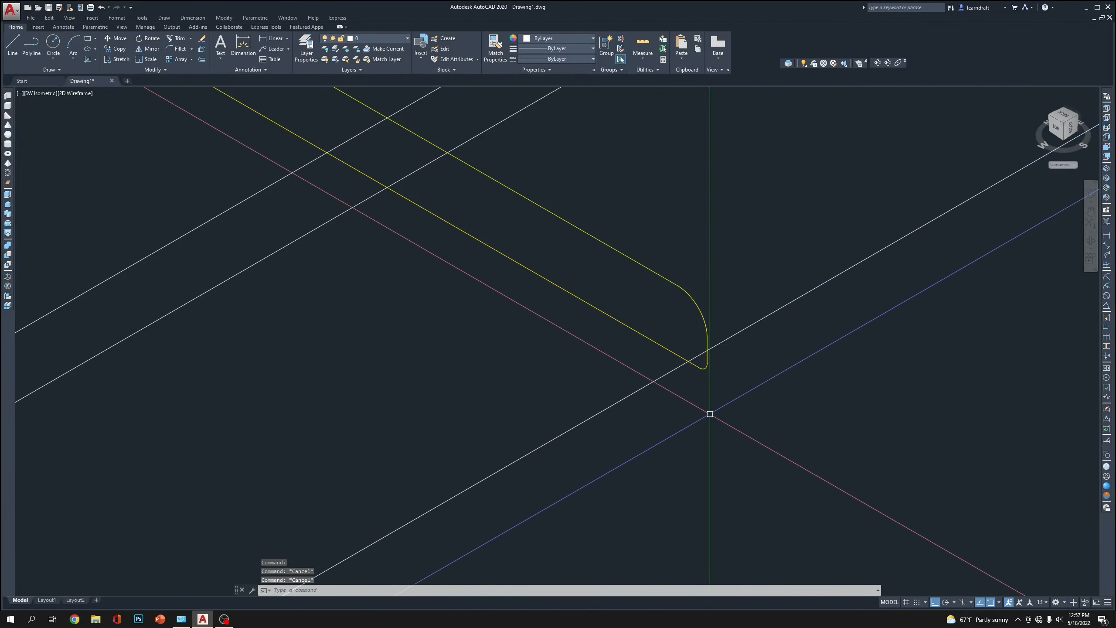
{"action": "type", "text": "ext"}
{"action": "key", "text": "Return"}
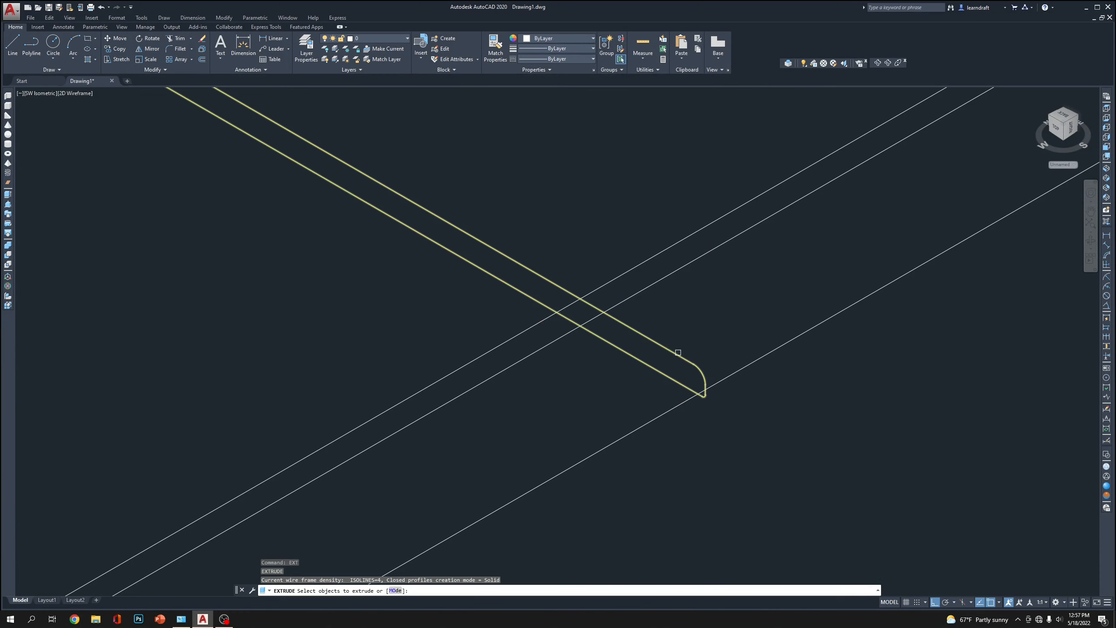
{"action": "key", "text": "Return"}
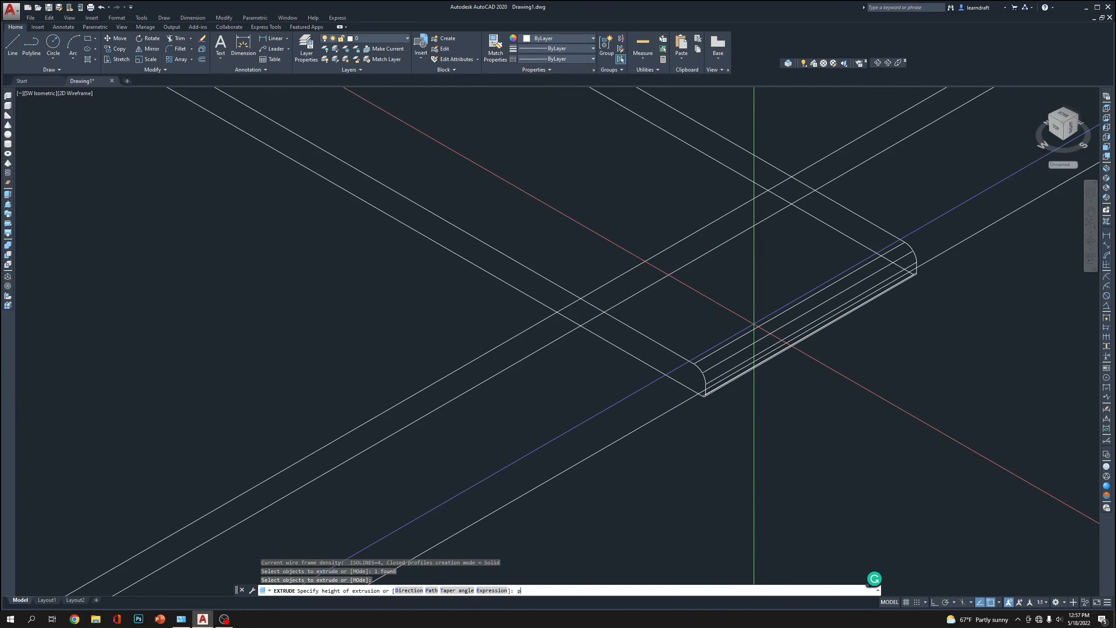
{"action": "key", "text": "Return"}
{"action": "left_click", "coordinate": [769, 353]}
{"action": "scroll", "coordinate": [722, 392], "scroll_direction": "down", "scroll_amount": 10}
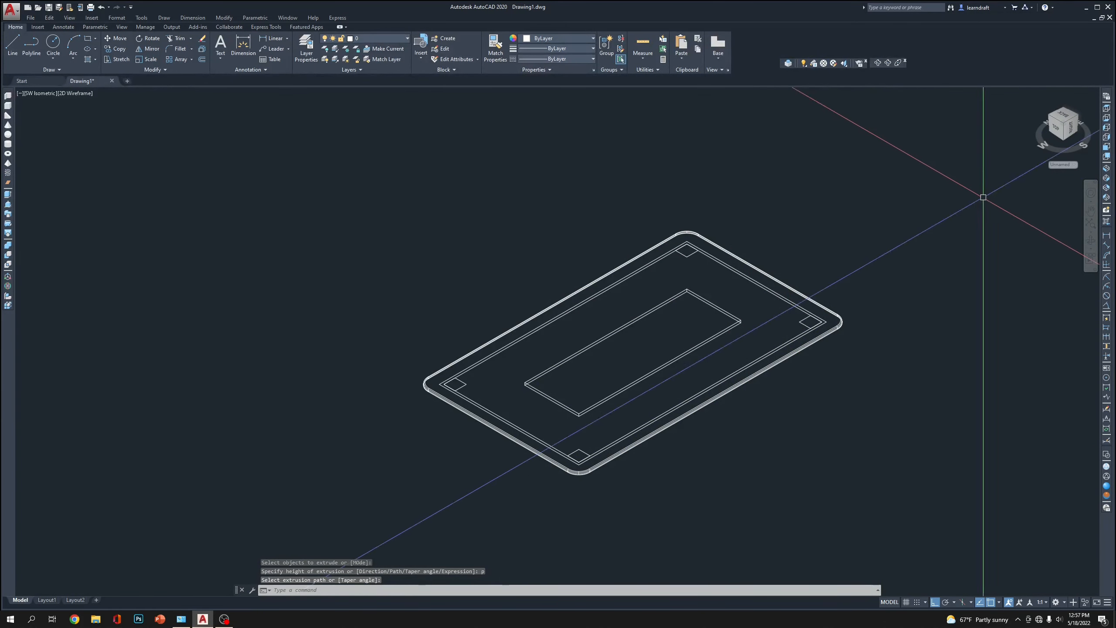
Examine the extruded rounded edge at a corner of the tabletop in the Realistic and Conceptual visual styles.
{"action": "left_click", "coordinate": [1107, 486]}
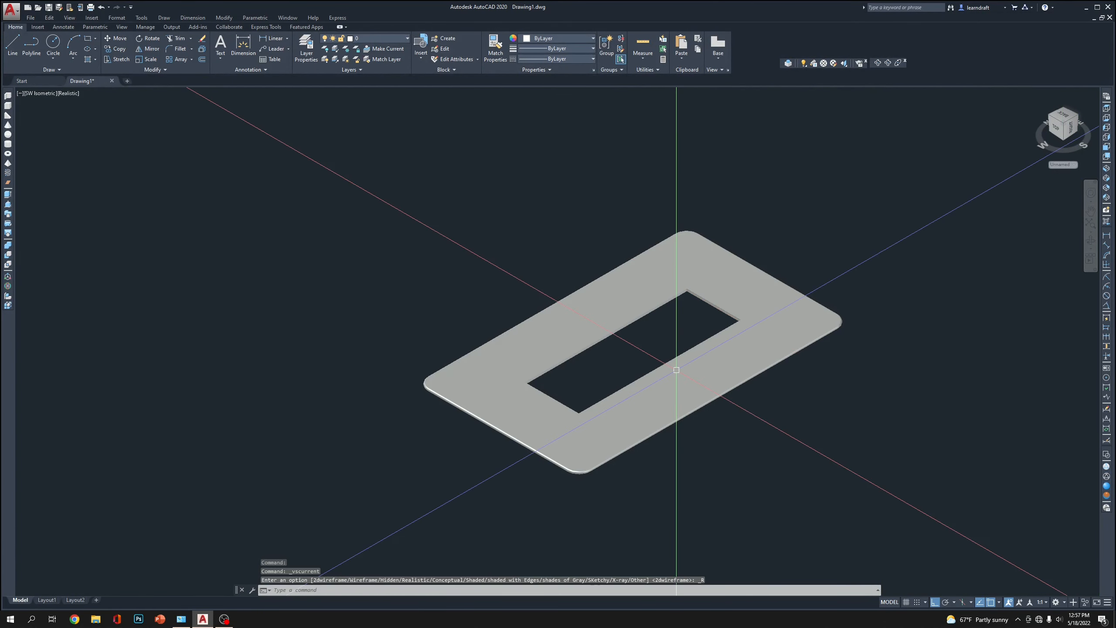
{"action": "scroll", "coordinate": [703, 347], "scroll_direction": "up", "scroll_amount": 3}
{"action": "scroll", "coordinate": [336, 476], "scroll_direction": "up", "scroll_amount": 6}
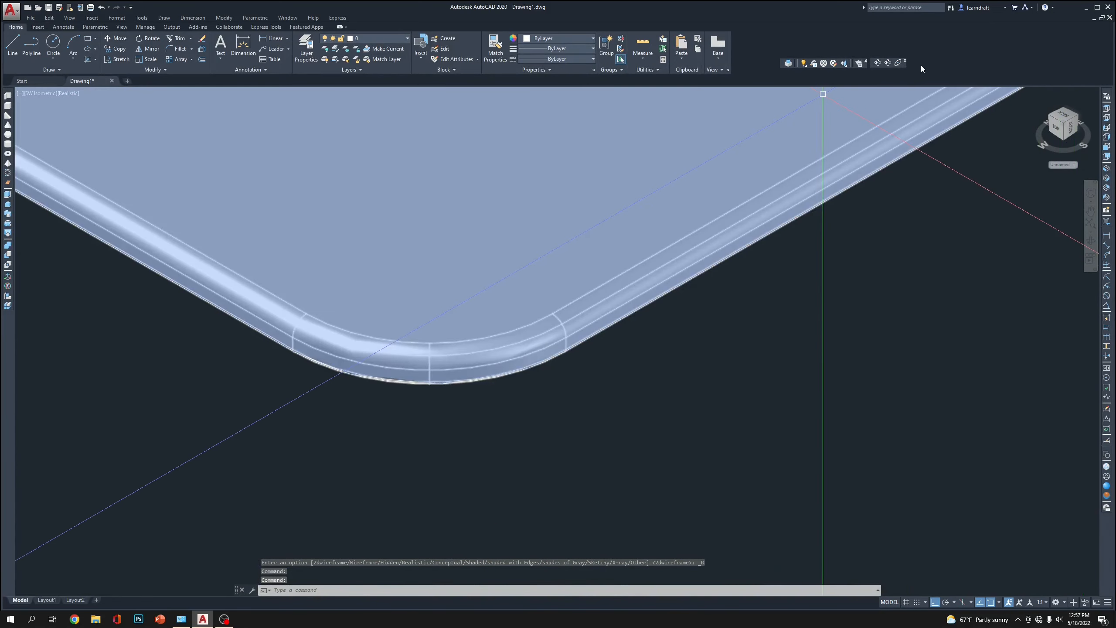
{"action": "left_click", "coordinate": [878, 62]}
{"action": "left_click_drag", "start_coordinate": [567, 310], "coordinate": [725, 189]}
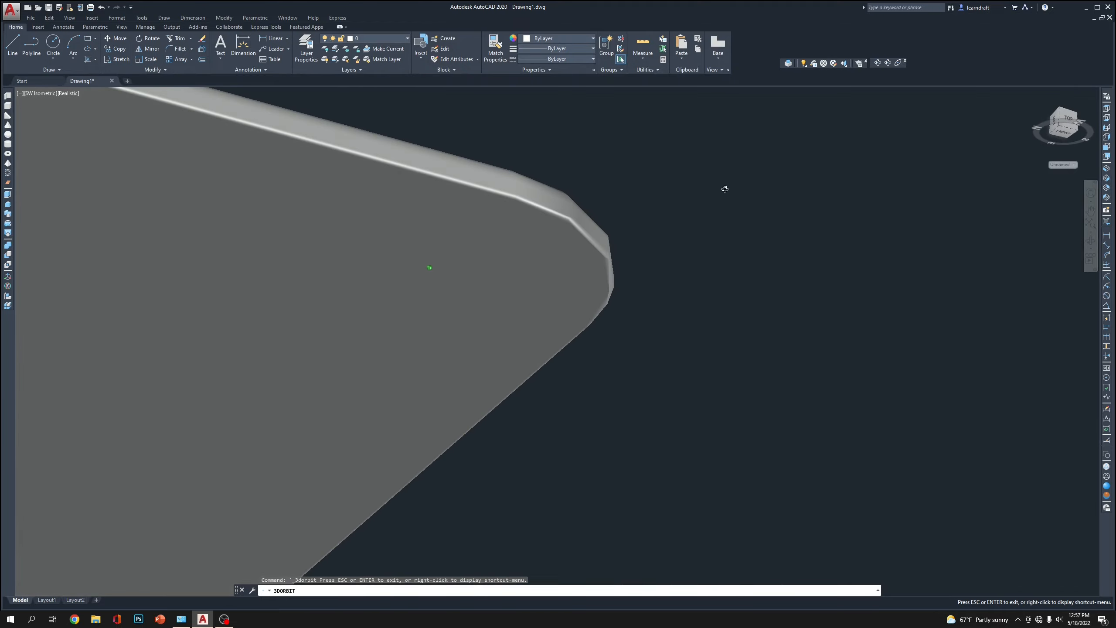
{"action": "left_click_drag", "start_coordinate": [595, 230], "coordinate": [610, 278]}
{"action": "left_click_drag", "start_coordinate": [586, 327], "coordinate": [535, 279]}
{"action": "key", "text": "Escape"}
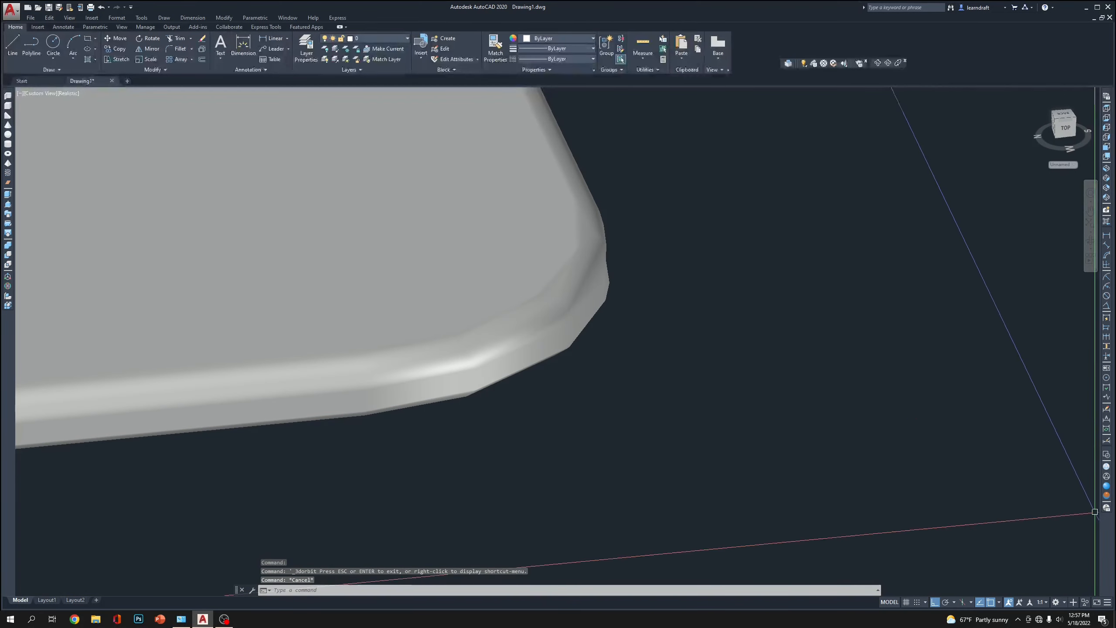
{"action": "left_click", "coordinate": [1106, 495]}
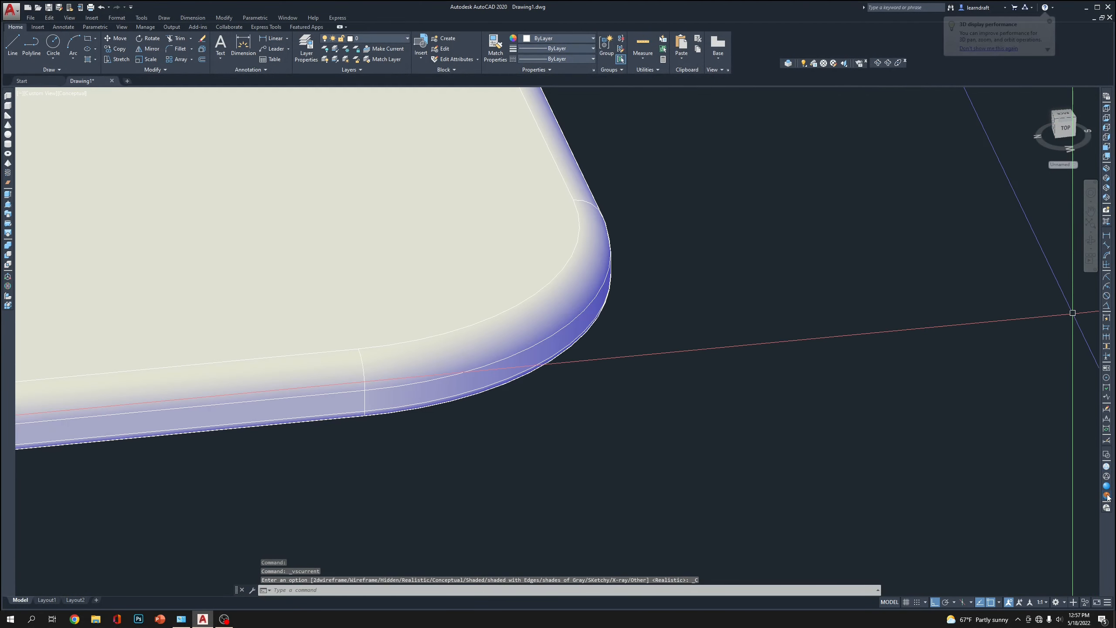
{"action": "scroll", "coordinate": [700, 411], "scroll_direction": "up", "scroll_amount": 3}
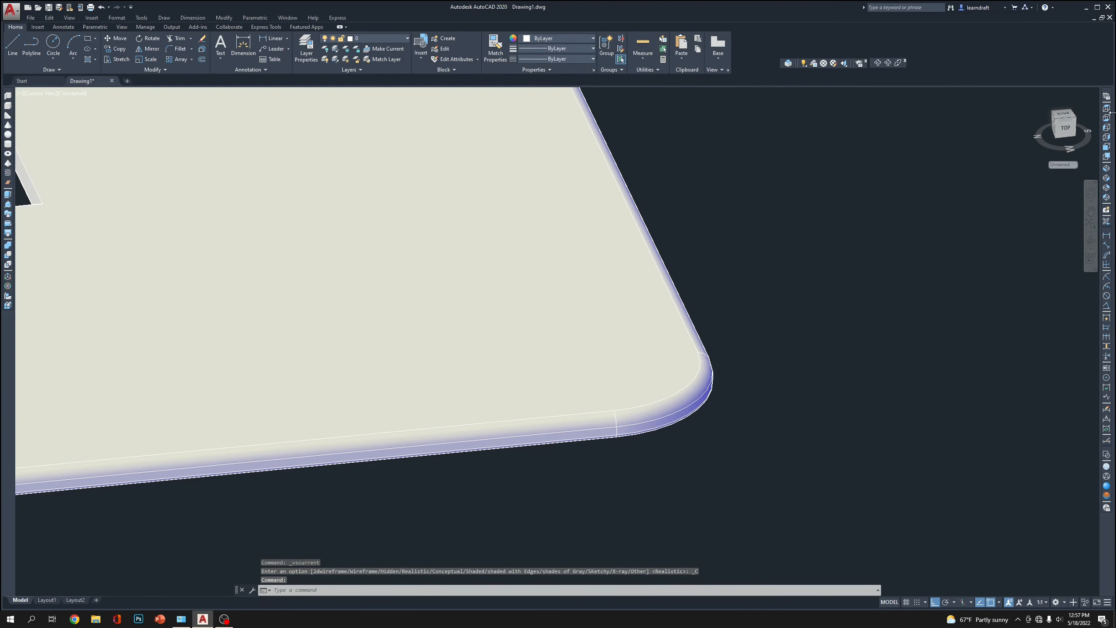
In 2D Wireframe and Top view, draw a rectangle corner to corner over the central rectangular opening of the tabletop.
{"action": "left_click", "coordinate": [1107, 455]}
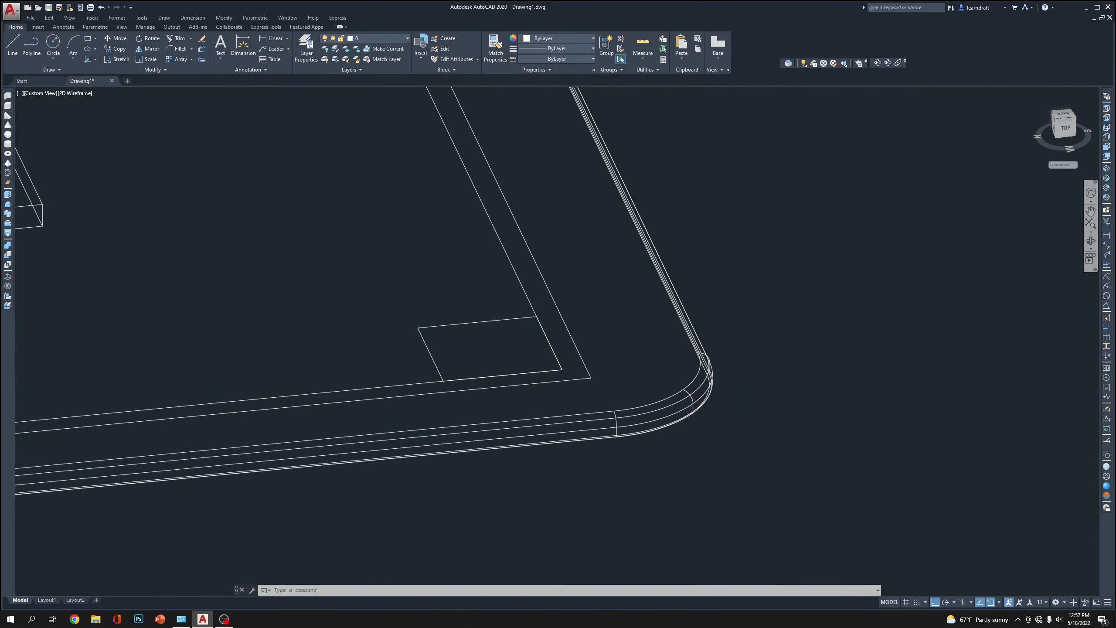
{"action": "left_click", "coordinate": [1106, 109]}
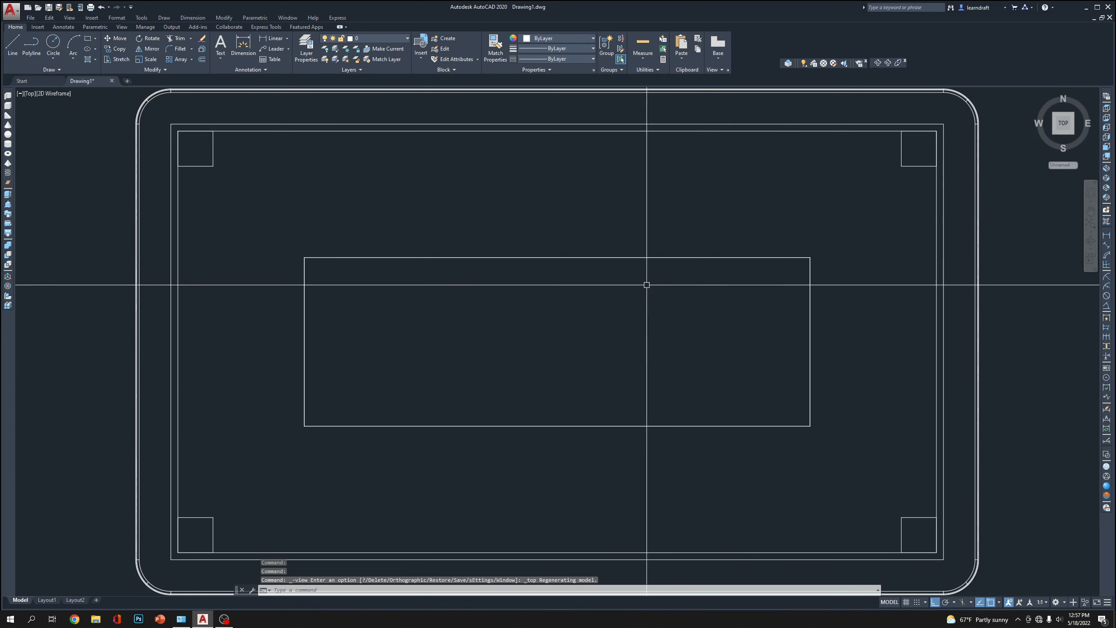
{"action": "middle_click_drag", "start_coordinate": [502, 352], "coordinate": [506, 265]}
{"action": "scroll", "coordinate": [458, 285], "scroll_direction": "down", "scroll_amount": 5}
{"action": "scroll", "coordinate": [448, 267], "scroll_direction": "up", "scroll_amount": 4}
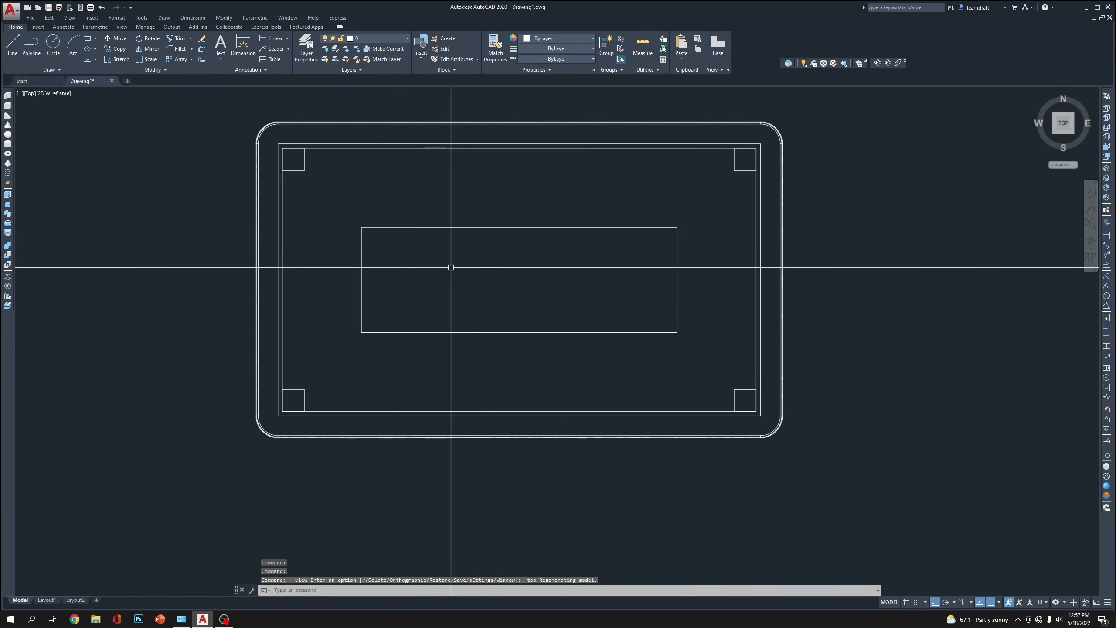
{"action": "scroll", "coordinate": [487, 292], "scroll_direction": "down", "scroll_amount": 2}
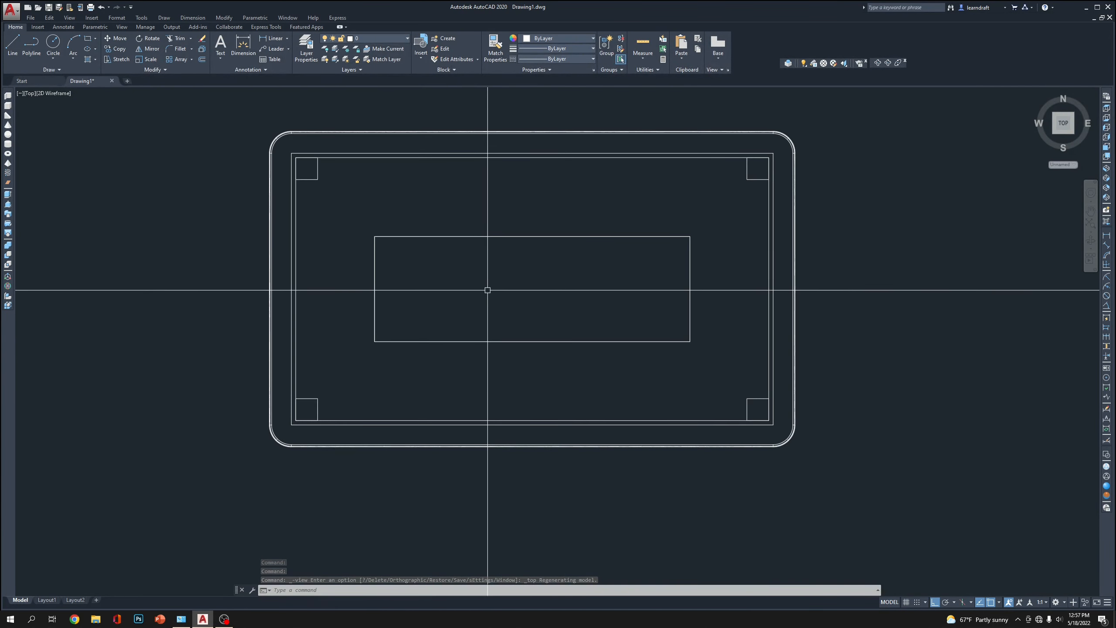
{"action": "type", "text": "rec"}
{"action": "key", "text": "Return"}
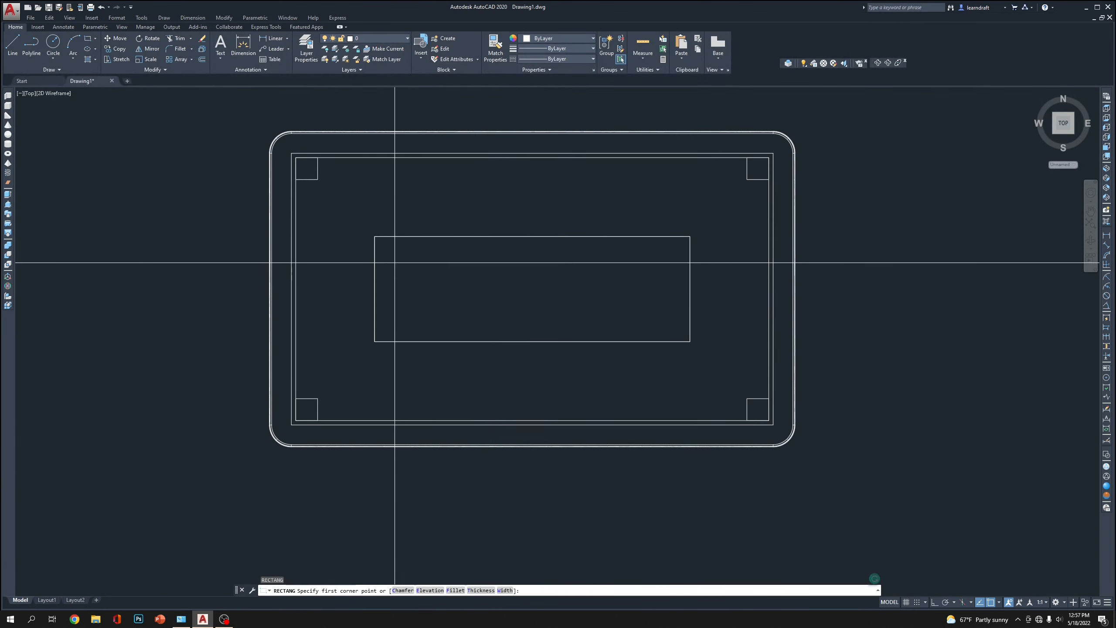
{"action": "left_click", "coordinate": [375, 237]}
{"action": "left_click", "coordinate": [690, 344]}
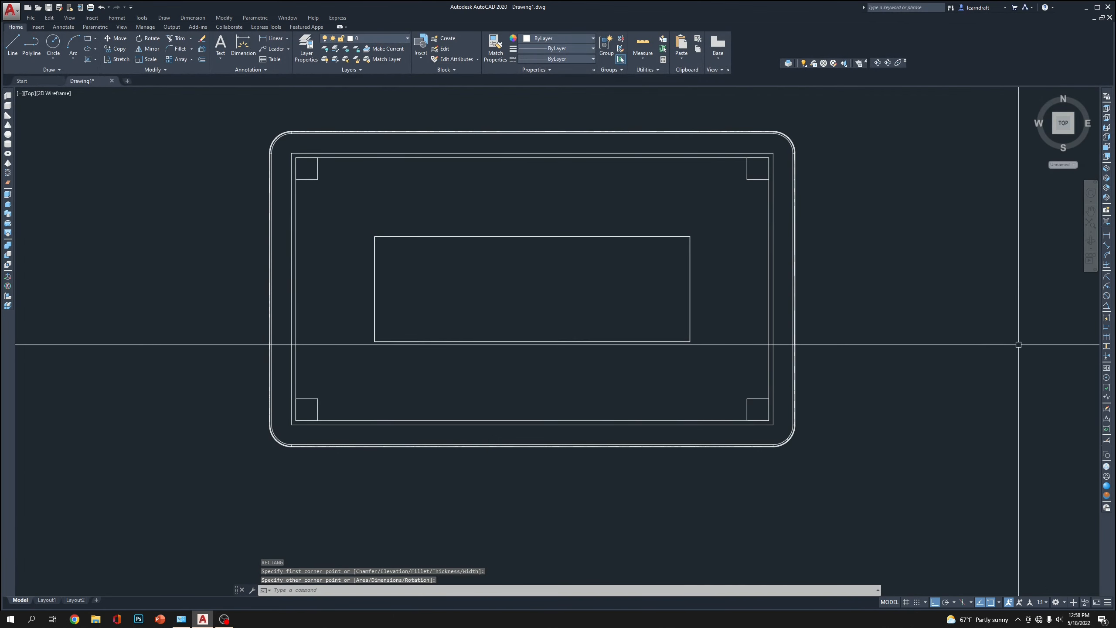
In SW Isometric view, extrude the new central rectangle upward by 0.5 inch.
{"action": "left_click", "coordinate": [1106, 178]}
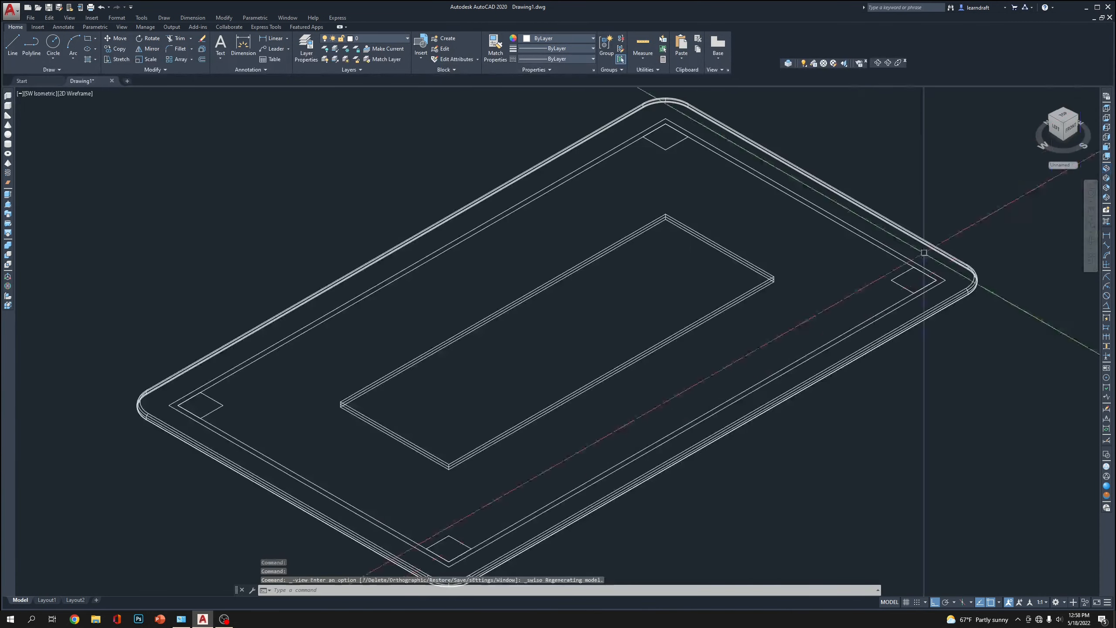
{"action": "scroll", "coordinate": [767, 271], "scroll_direction": "up", "scroll_amount": 8}
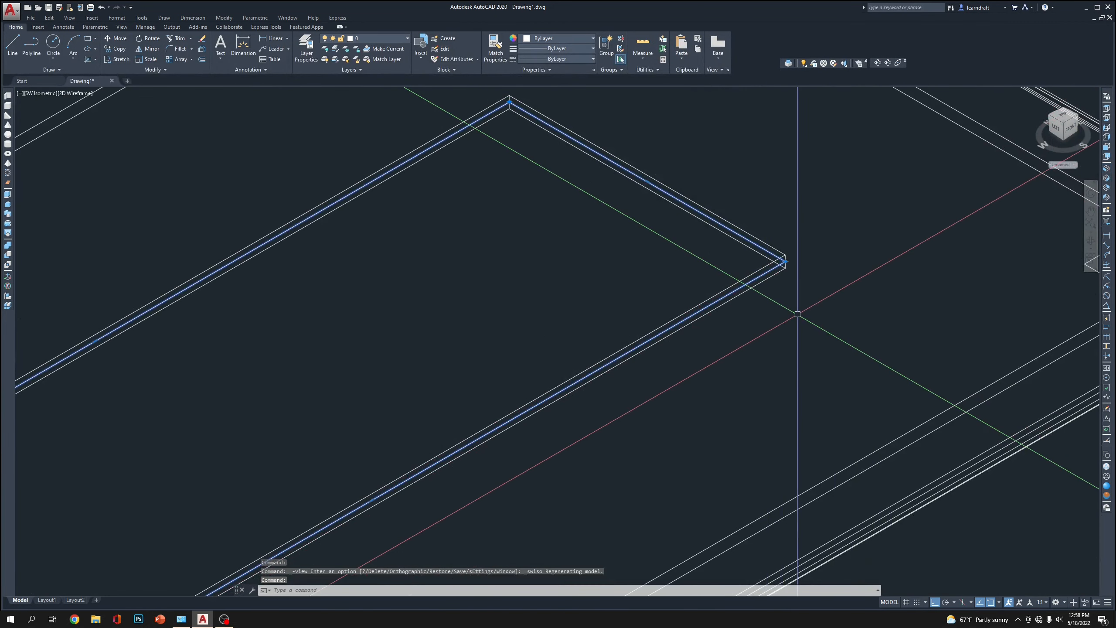
{"action": "type", "text": "ext"}
{"action": "key", "text": "Return"}
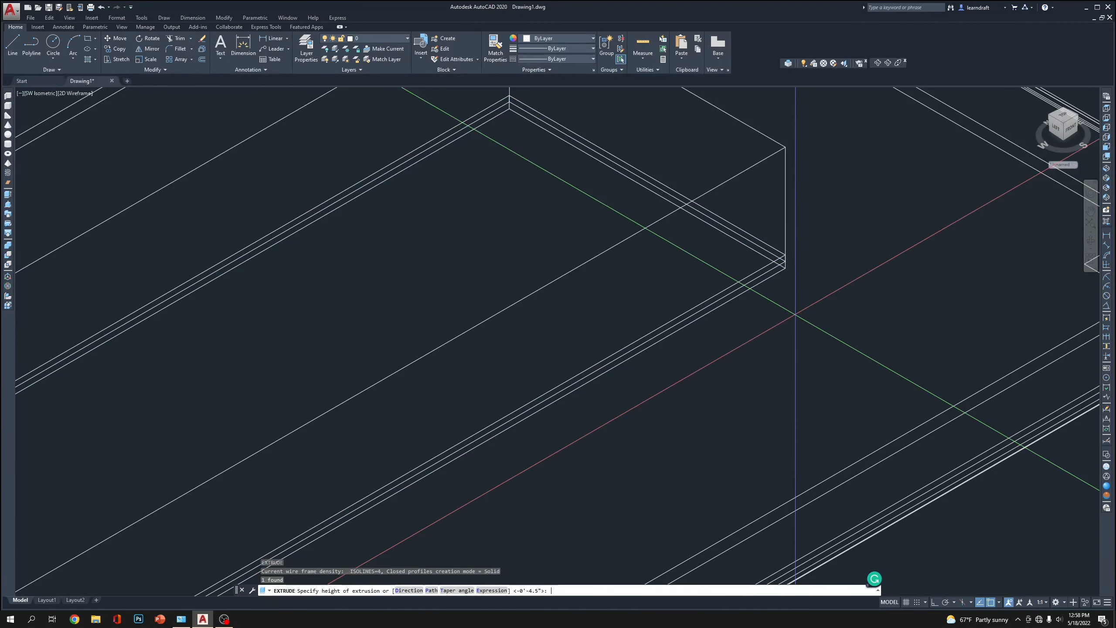
{"action": "type", "text": ".5"}
{"action": "key", "text": "Return"}
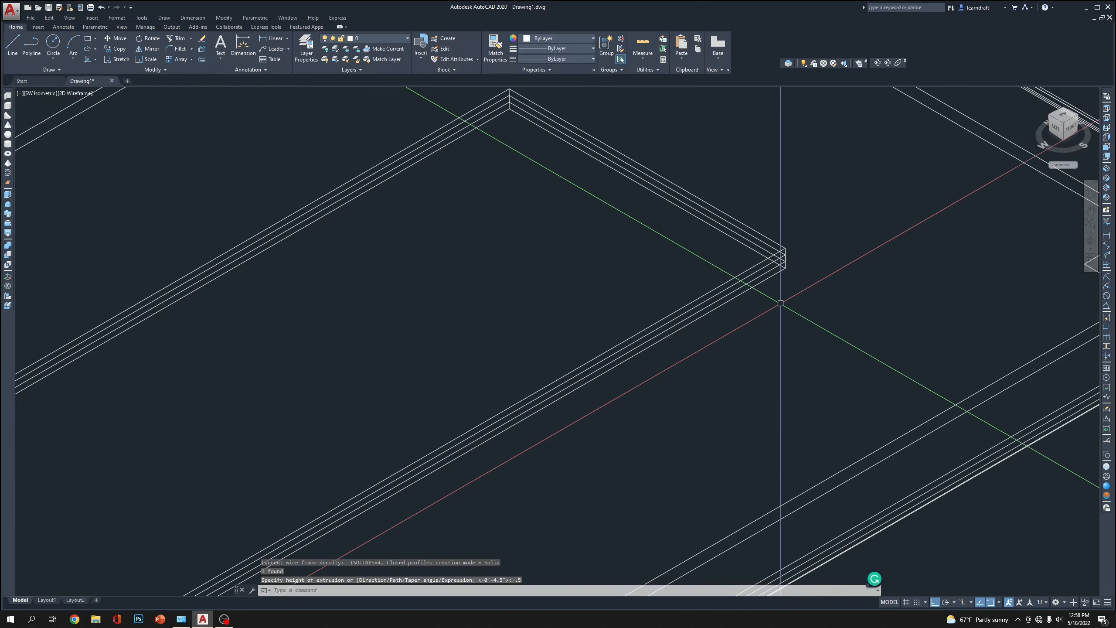
Move the central slab down so its upper corner meets the upper corner of the tabletop's opening.
{"action": "scroll", "coordinate": [859, 257], "scroll_direction": "up", "scroll_amount": 6}
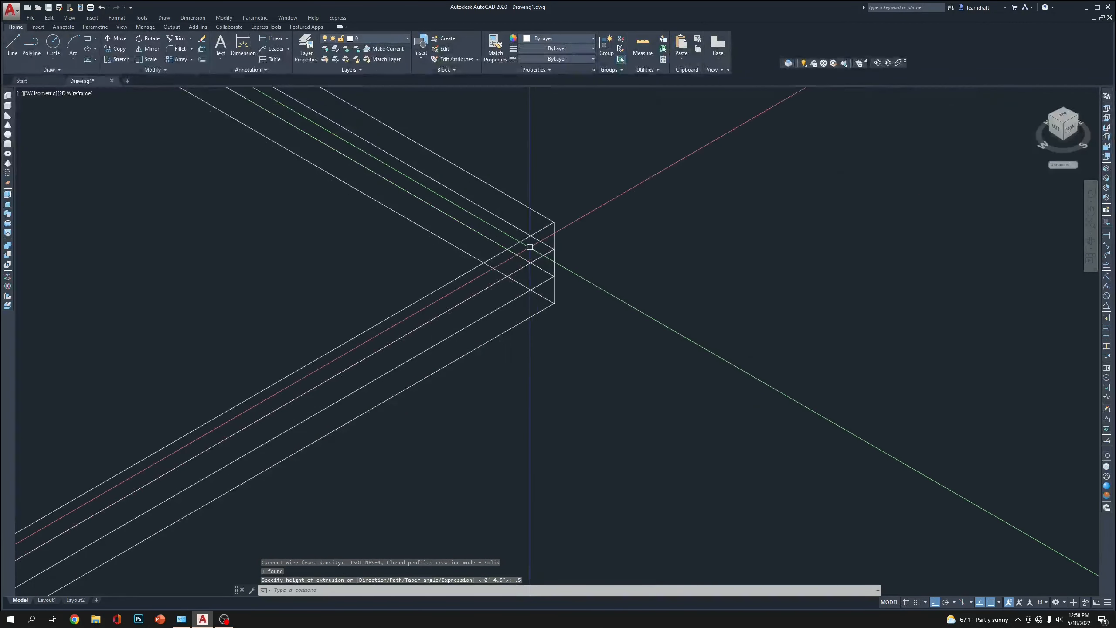
{"action": "left_click", "coordinate": [532, 236]}
{"action": "type", "text": "m"}
{"action": "key", "text": "Return"}
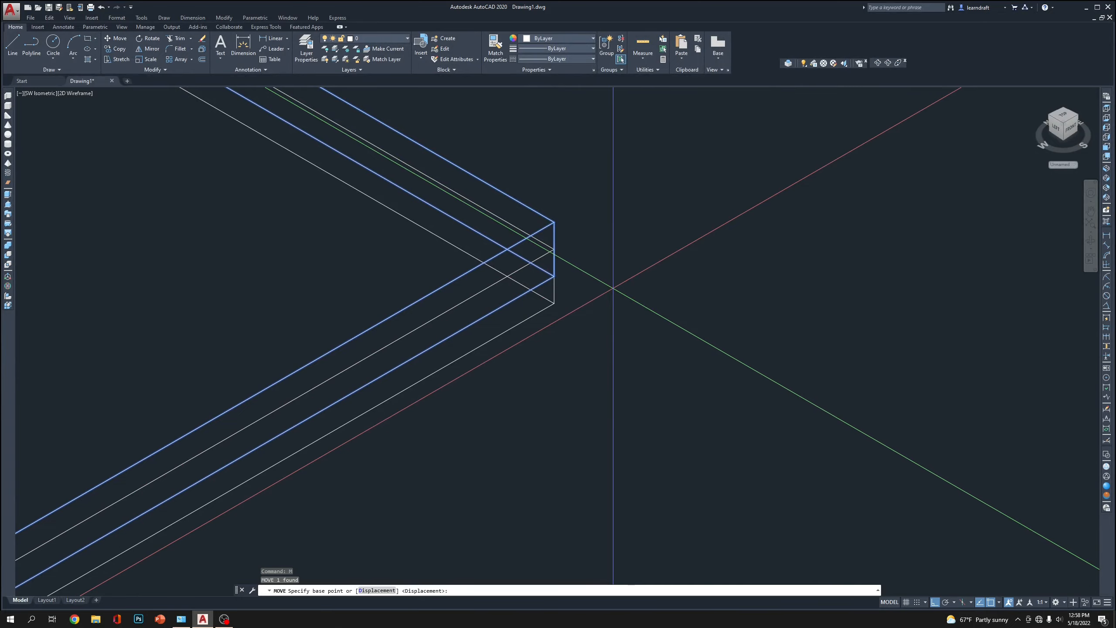
{"action": "left_click", "coordinate": [554, 222]}
{"action": "left_click", "coordinate": [569, 270]}
{"action": "scroll", "coordinate": [670, 224], "scroll_direction": "down", "scroll_amount": 6}
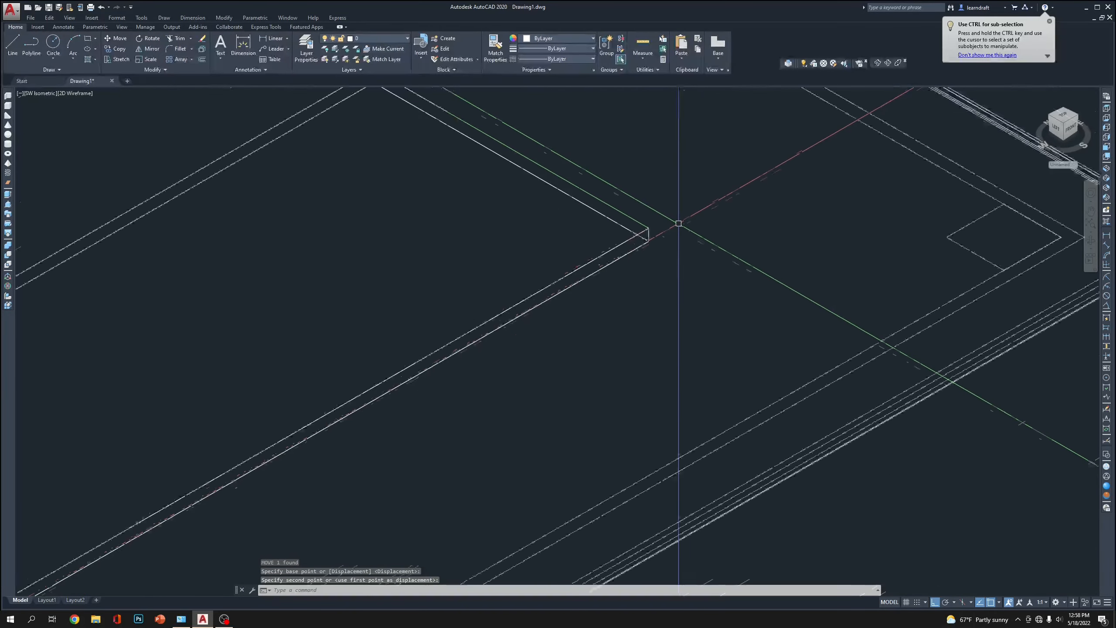
{"action": "scroll", "coordinate": [698, 321], "scroll_direction": "down", "scroll_amount": 2}
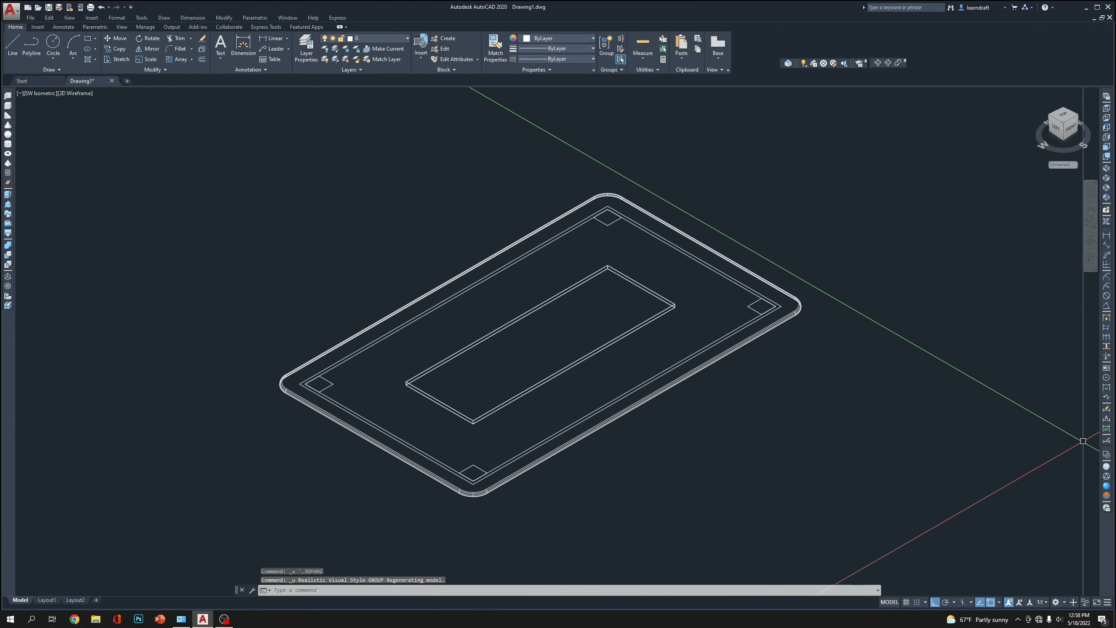
In the Conceptual visual style, union the central slab with the surrounding rounded frame into one tabletop solid.
{"action": "left_click", "coordinate": [1106, 495]}
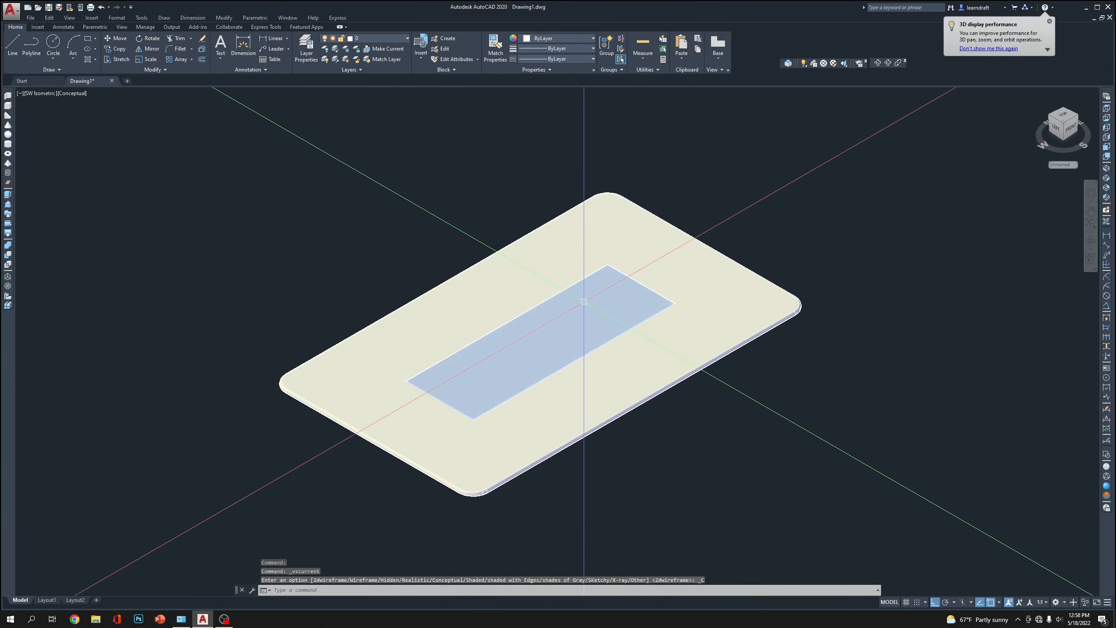
{"action": "left_click", "coordinate": [583, 302]}
{"action": "left_click", "coordinate": [723, 304]}
{"action": "key", "text": "Escape"}
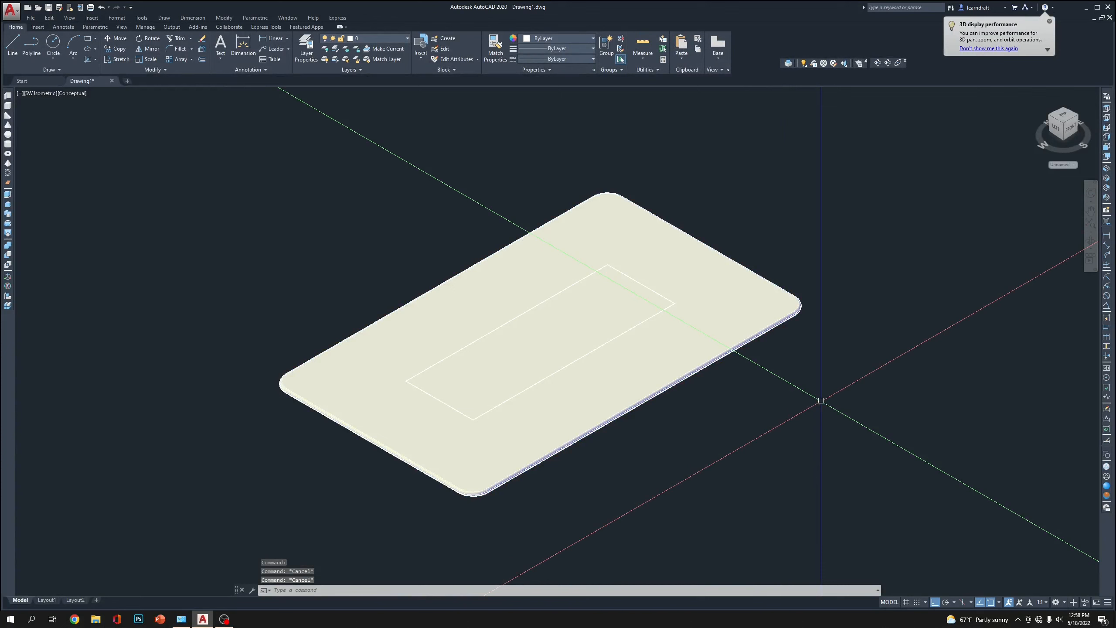
{"action": "type", "text": "union"}
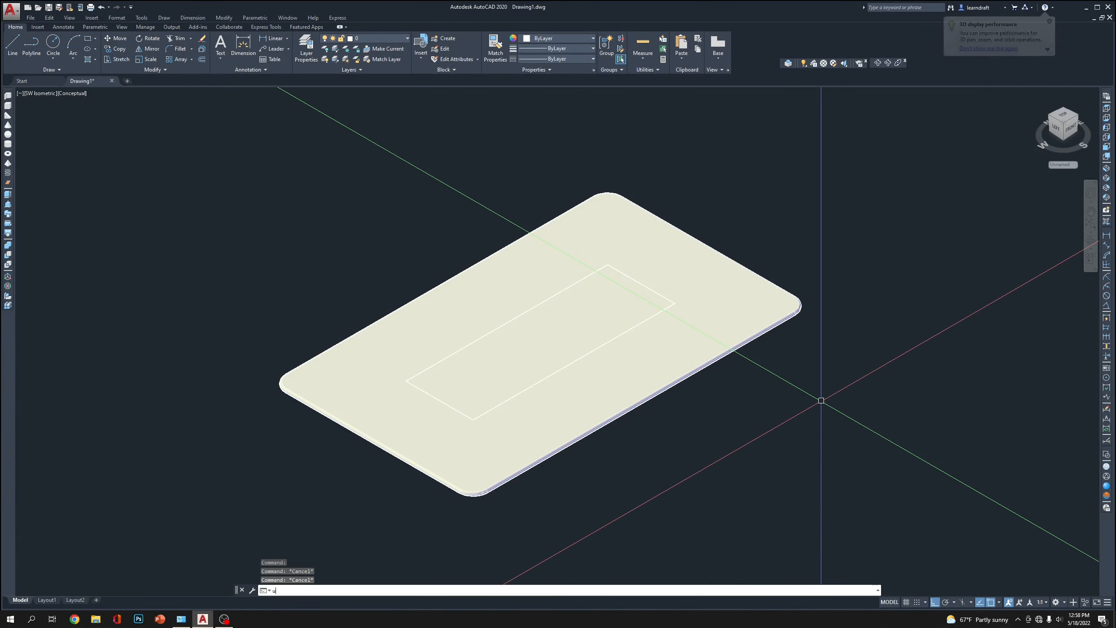
{"action": "key", "text": "Return"}
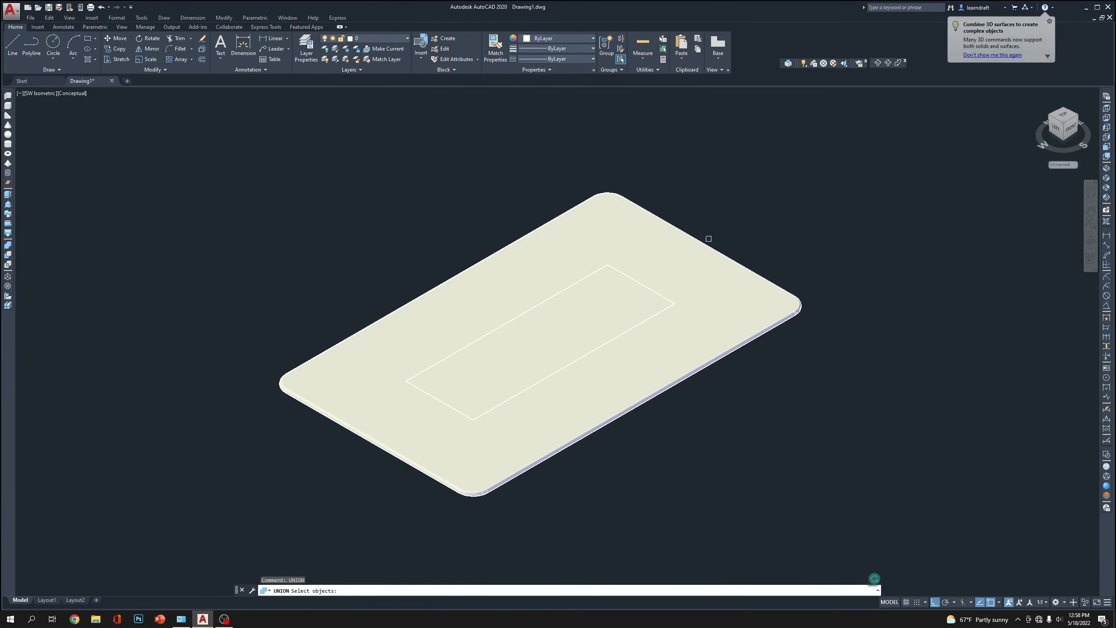
{"action": "left_click", "coordinate": [745, 349]}
{"action": "left_click", "coordinate": [617, 310]}
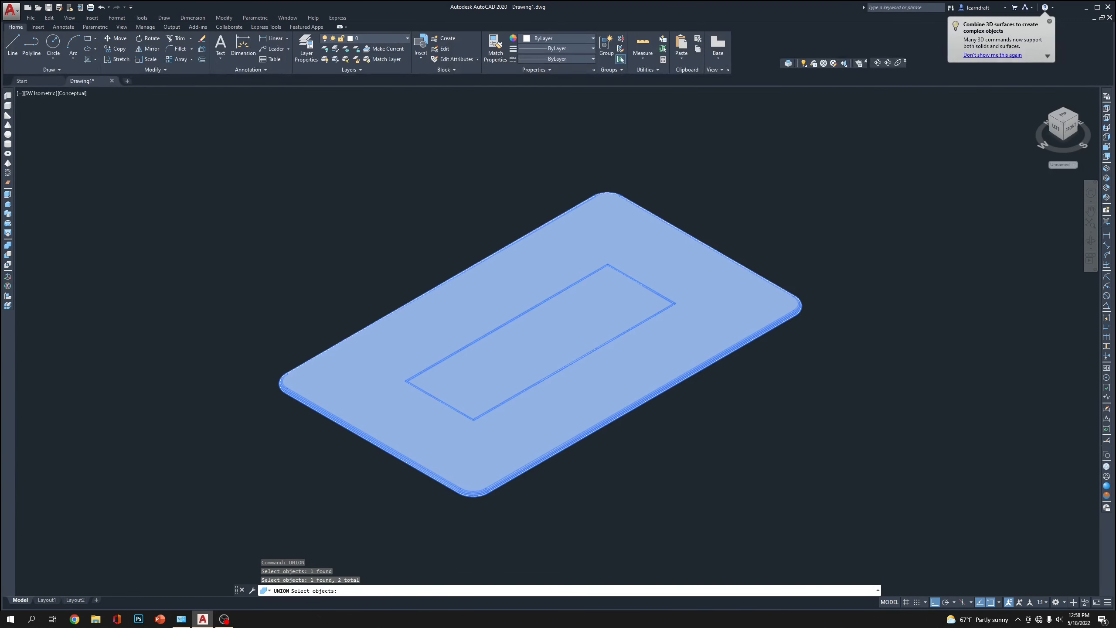
{"action": "key", "text": "Return"}
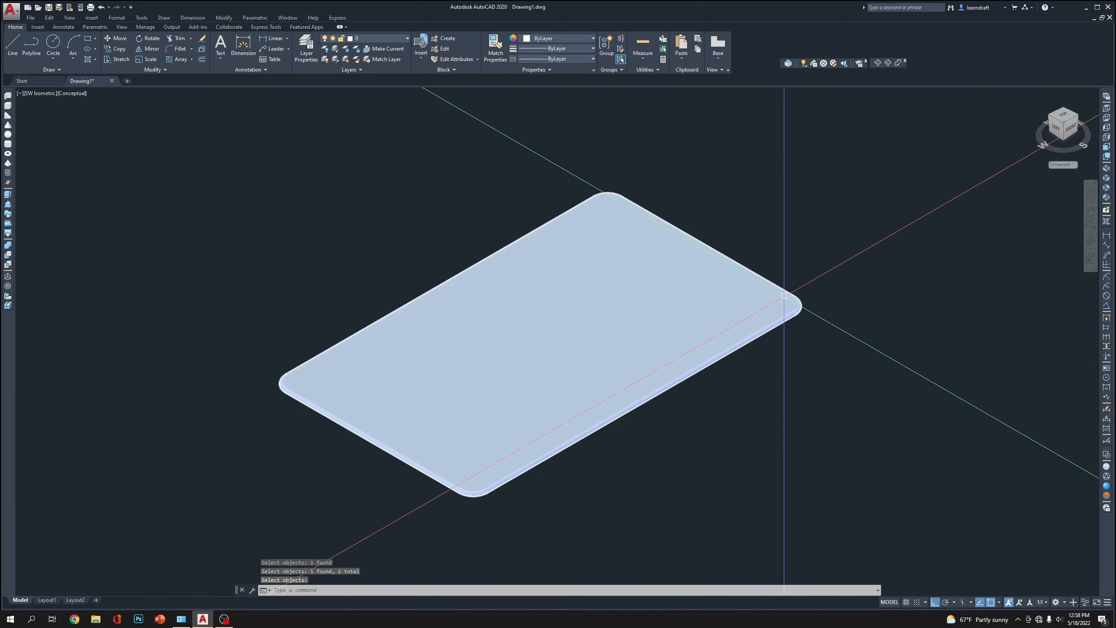
{"action": "left_click", "coordinate": [782, 294]}
{"action": "key", "text": "Escape"}
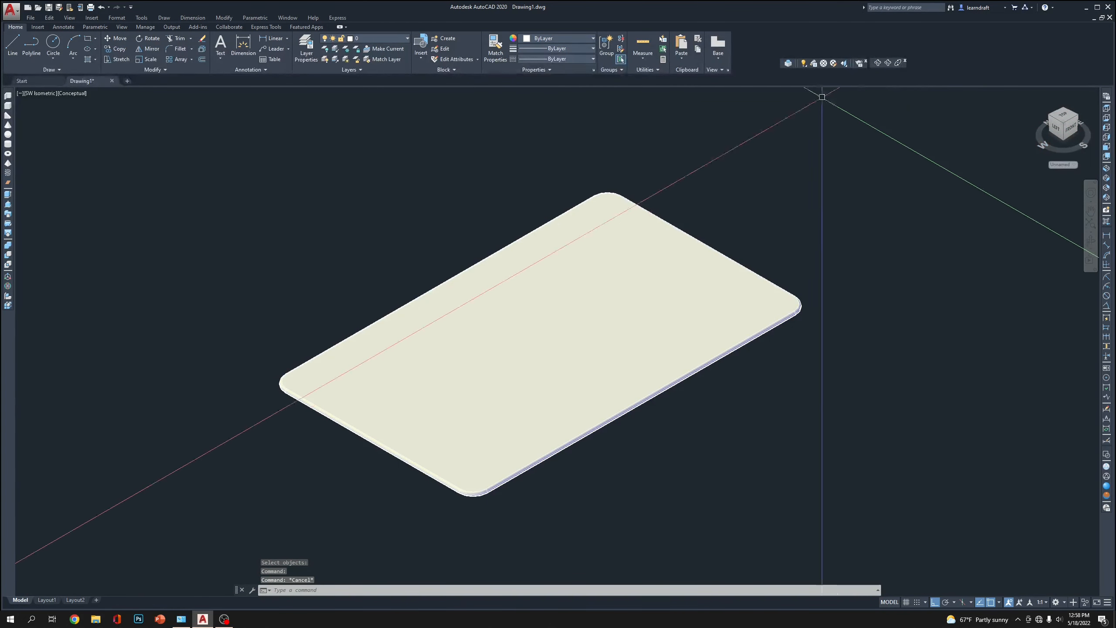
In 2D Wireframe, extrude the two nested rectangular outlines inside the tabletop edge together by 3 inches.
{"action": "left_click", "coordinate": [1106, 455]}
{"action": "scroll", "coordinate": [746, 278], "scroll_direction": "up", "scroll_amount": 5}
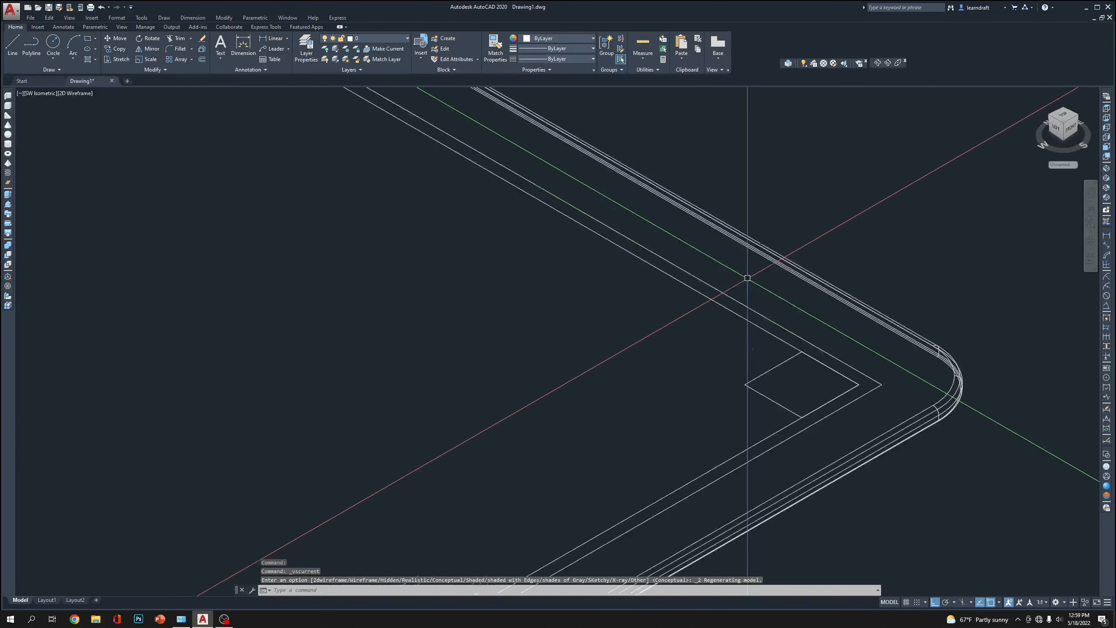
{"action": "left_click", "coordinate": [746, 278]}
{"action": "scroll", "coordinate": [747, 278], "scroll_direction": "down", "scroll_amount": 5}
{"action": "type", "text": "ex"}
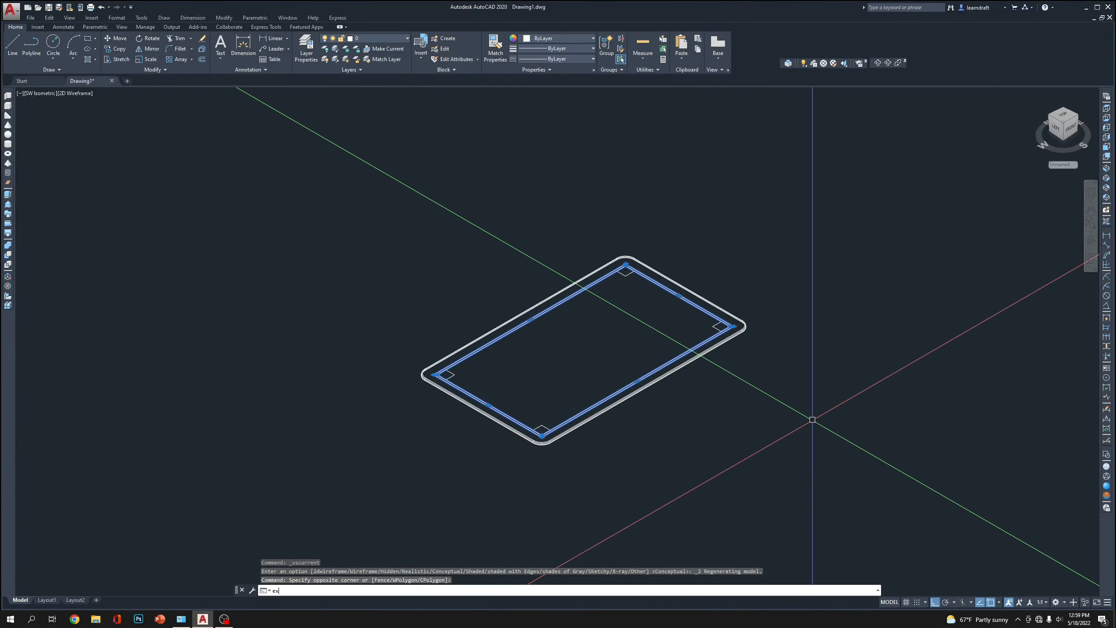
{"action": "type", "text": "t"}
{"action": "key", "text": "Return"}
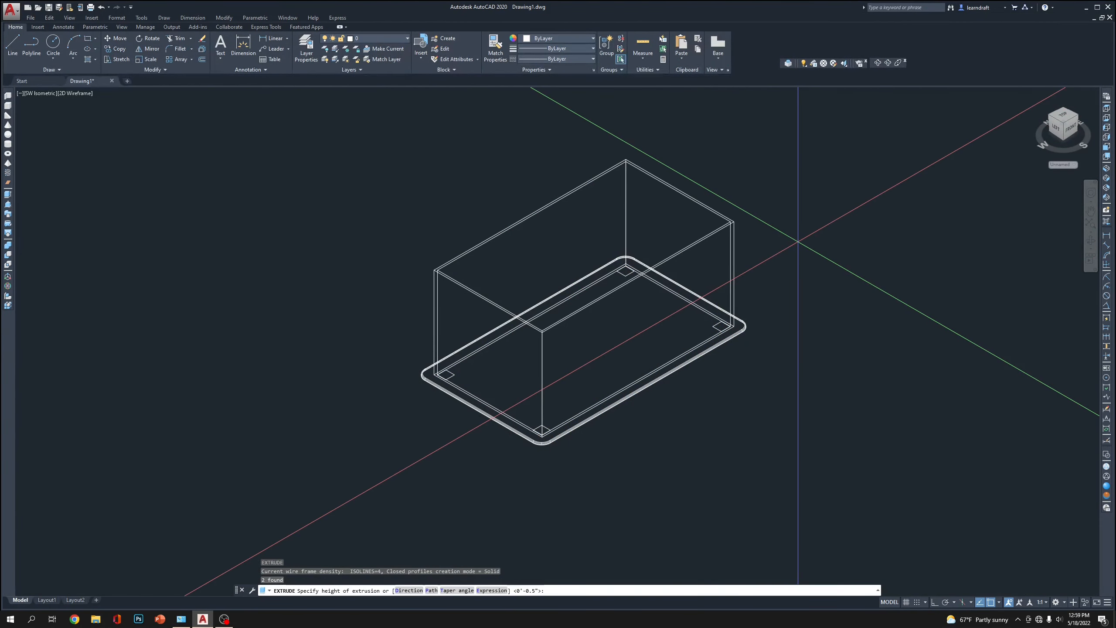
{"action": "key", "text": "Return"}
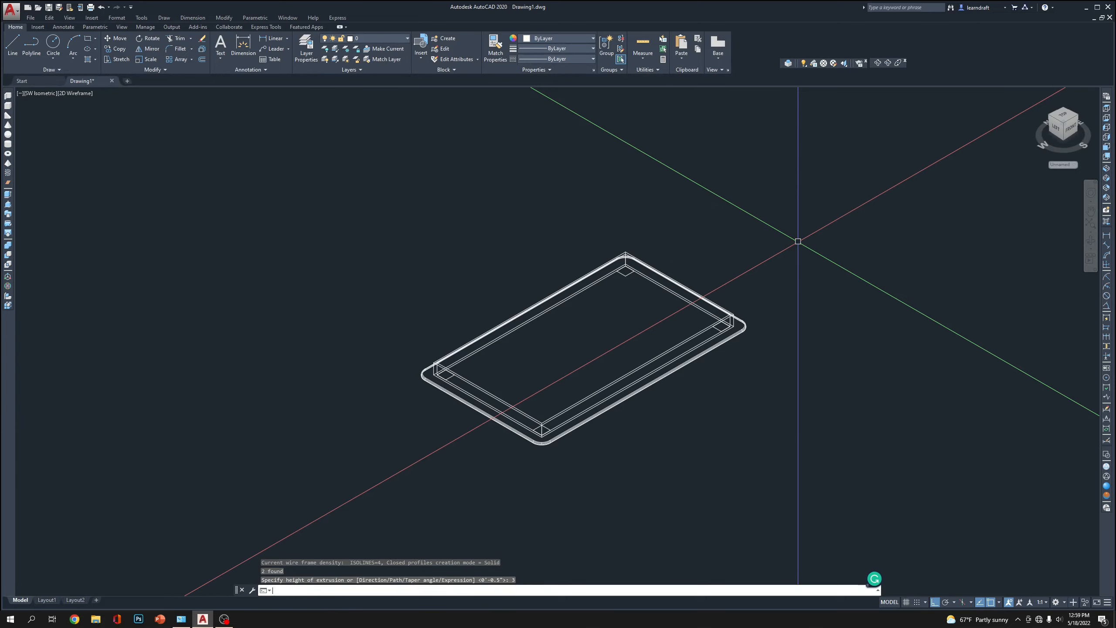
Extrude the four small corner squares together by 29.5 inches to form the table legs.
{"action": "scroll", "coordinate": [774, 338], "scroll_direction": "up", "scroll_amount": 6}
{"action": "middle_click_drag", "start_coordinate": [461, 281], "coordinate": [714, 381]}
{"action": "left_click", "coordinate": [691, 366]}
{"action": "left_click", "coordinate": [658, 379]}
{"action": "scroll", "coordinate": [713, 374], "scroll_direction": "down", "scroll_amount": 5}
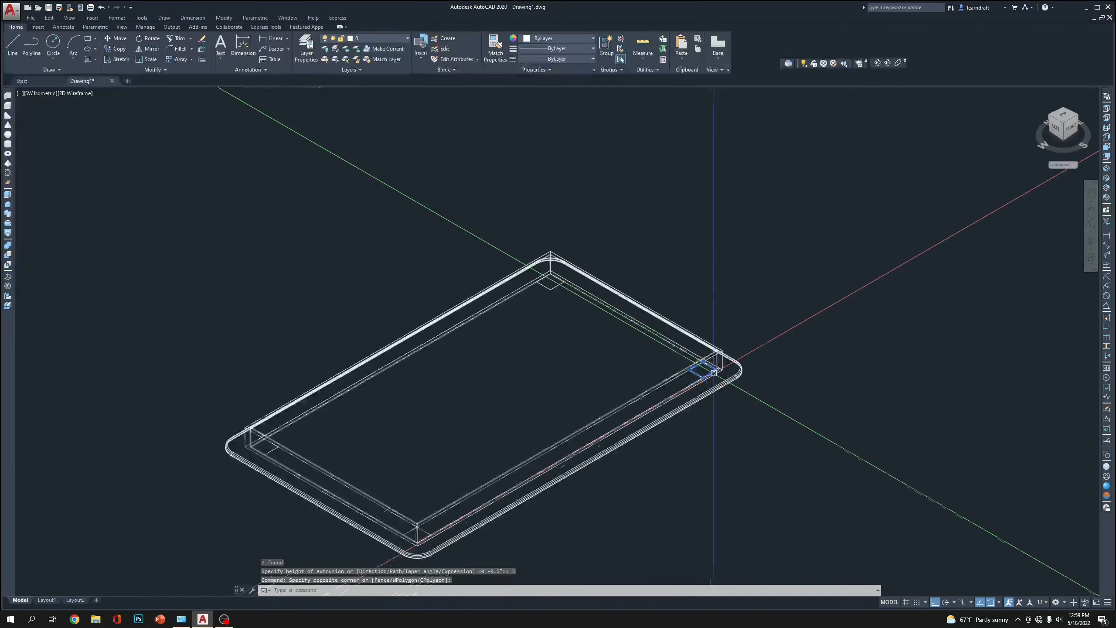
{"action": "left_click", "coordinate": [561, 288]}
{"action": "left_click", "coordinate": [555, 285]}
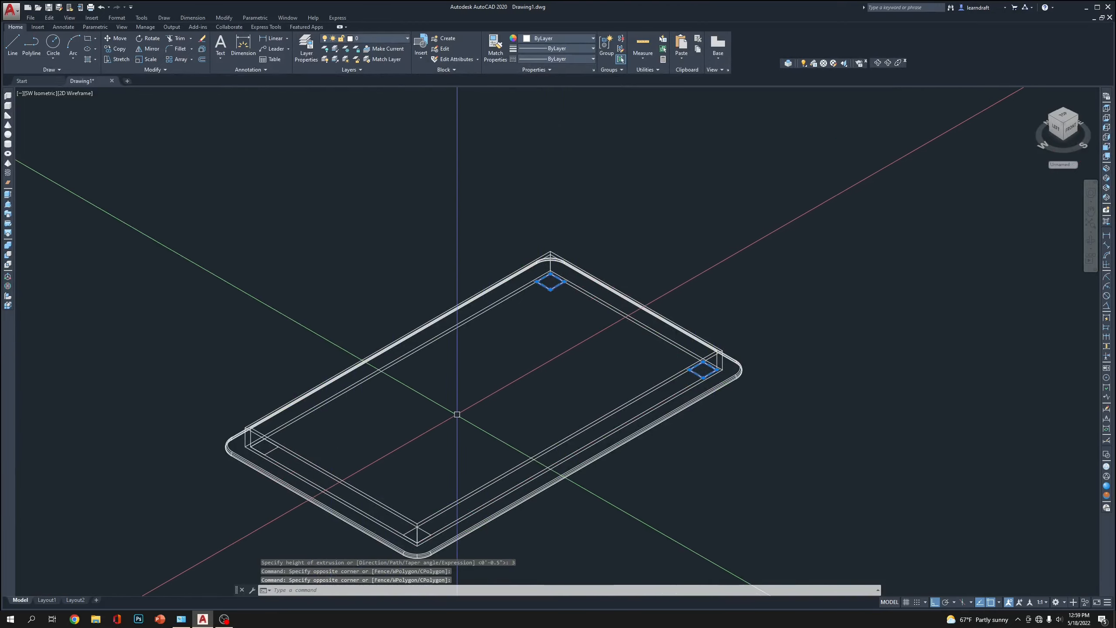
{"action": "left_click", "coordinate": [276, 452]}
{"action": "left_click", "coordinate": [257, 440]}
{"action": "scroll", "coordinate": [405, 529], "scroll_direction": "up", "scroll_amount": 2}
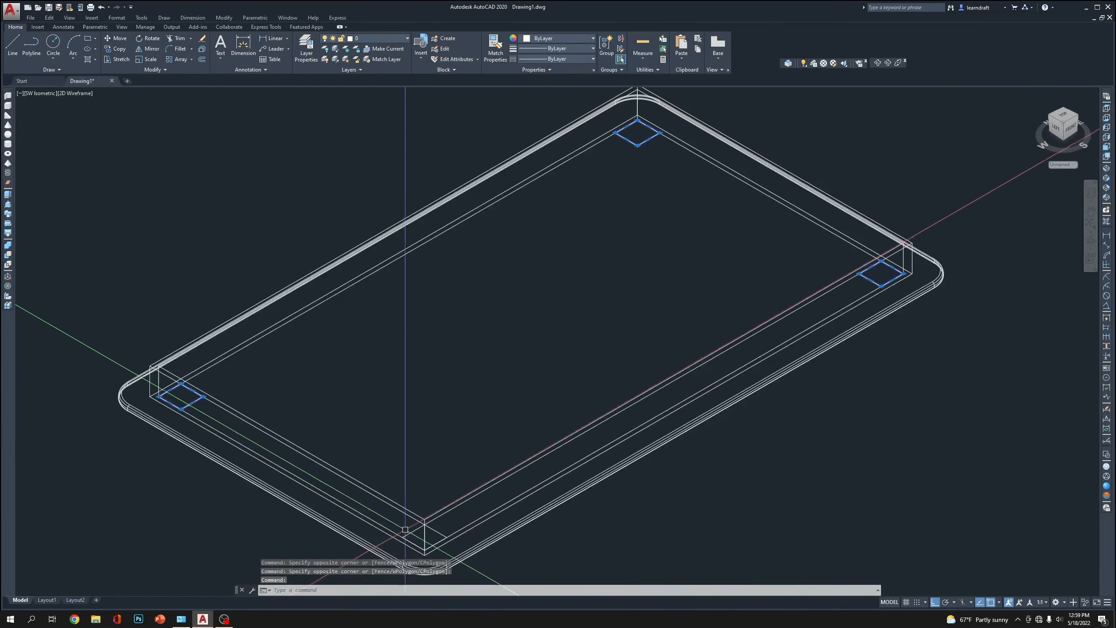
{"action": "scroll", "coordinate": [405, 529], "scroll_direction": "down", "scroll_amount": 5}
{"action": "type", "text": "ex"}
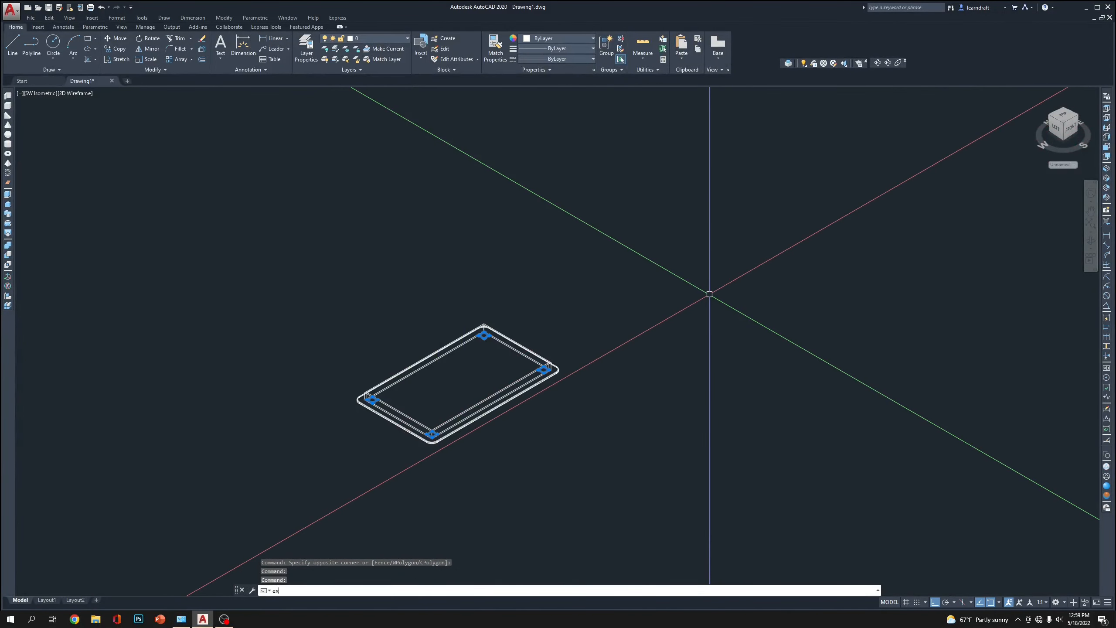
{"action": "type", "text": "t"}
{"action": "key", "text": "Return"}
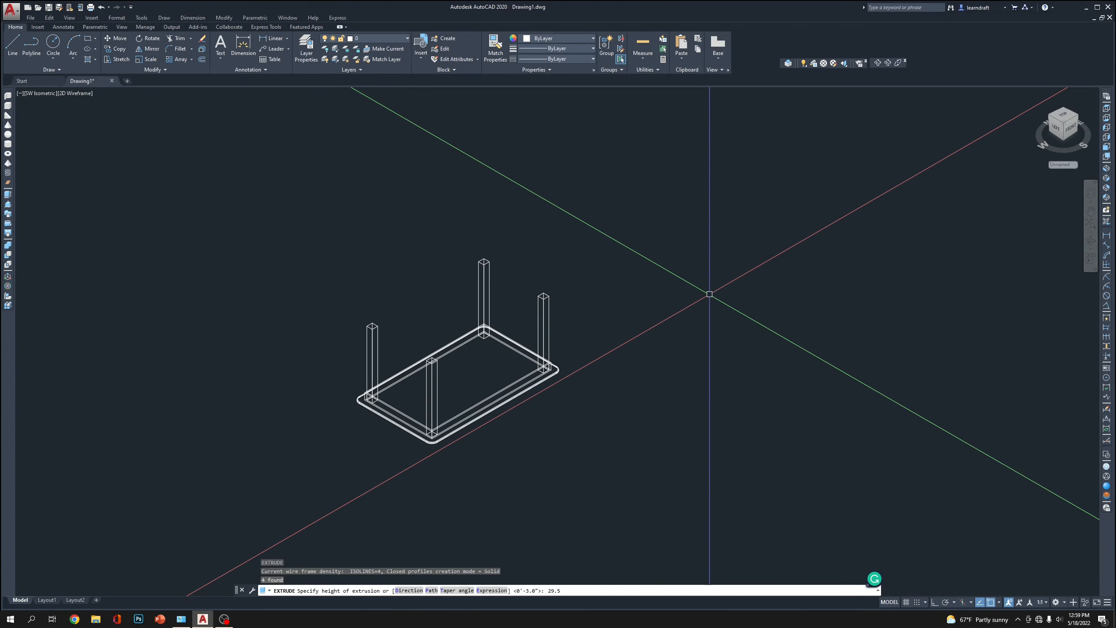
{"action": "type", "text": "29.5"}
{"action": "key", "text": "Return"}
Move the tabletop solid straight up by 30 inches.
{"action": "scroll", "coordinate": [507, 368], "scroll_direction": "up", "scroll_amount": 4}
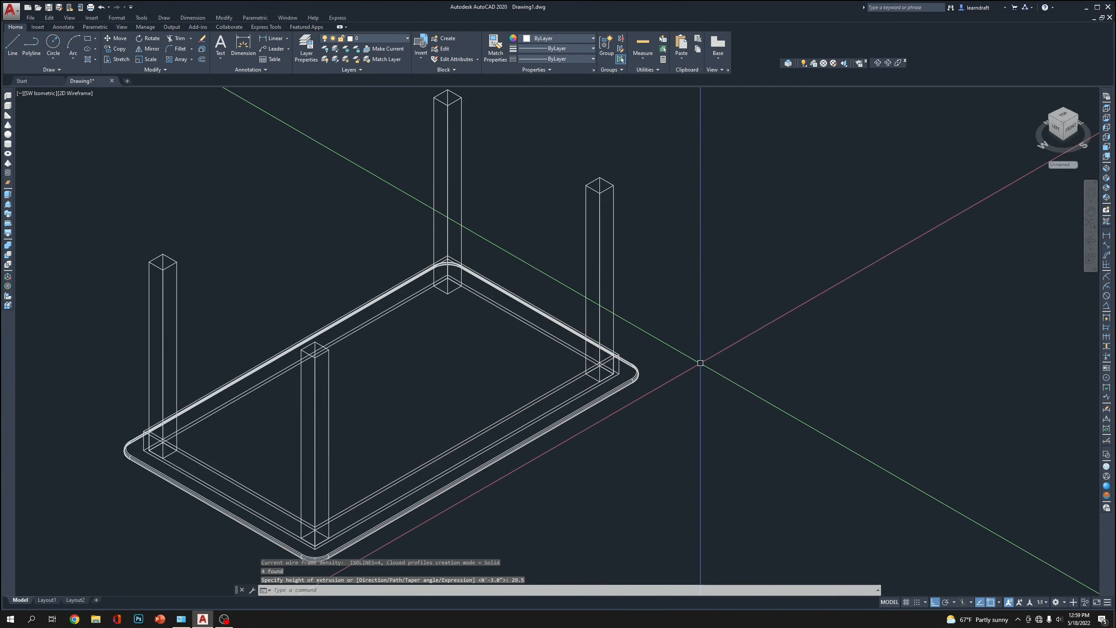
{"action": "left_click", "coordinate": [694, 357]}
{"action": "left_click", "coordinate": [637, 411]}
{"action": "type", "text": "m"}
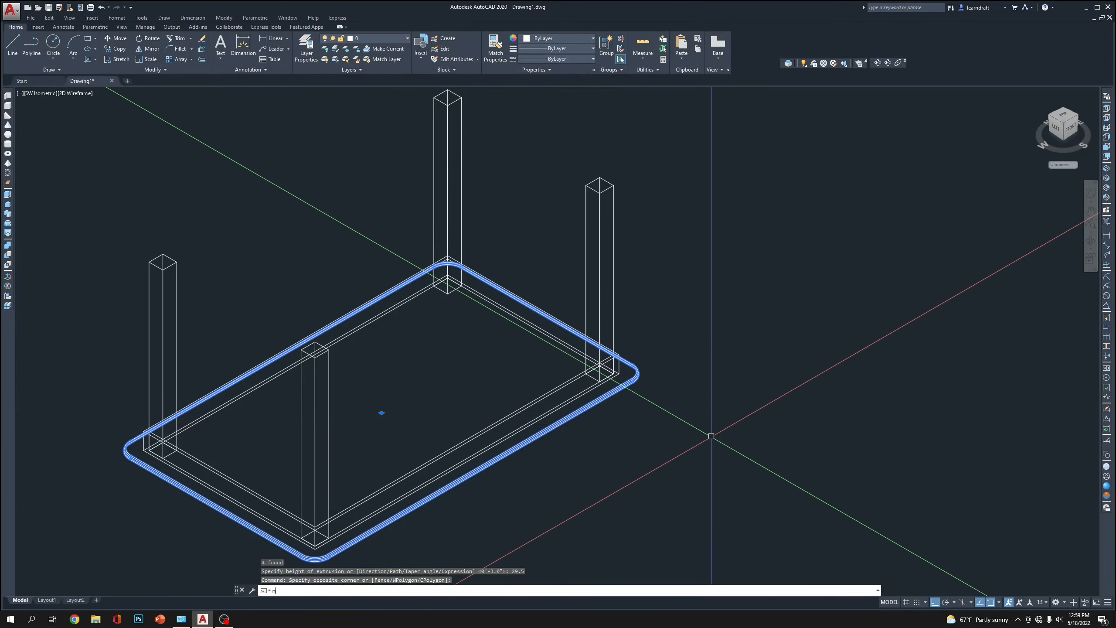
{"action": "key", "text": "Return"}
{"action": "left_click", "coordinate": [710, 491]}
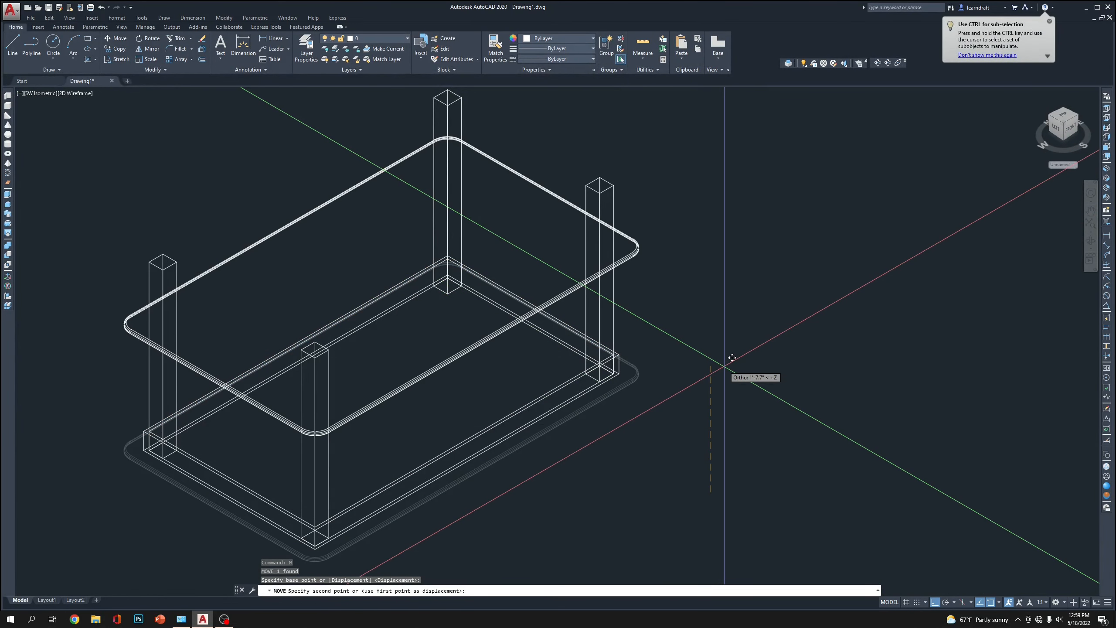
{"action": "type", "text": "30"}
{"action": "key", "text": "Return"}
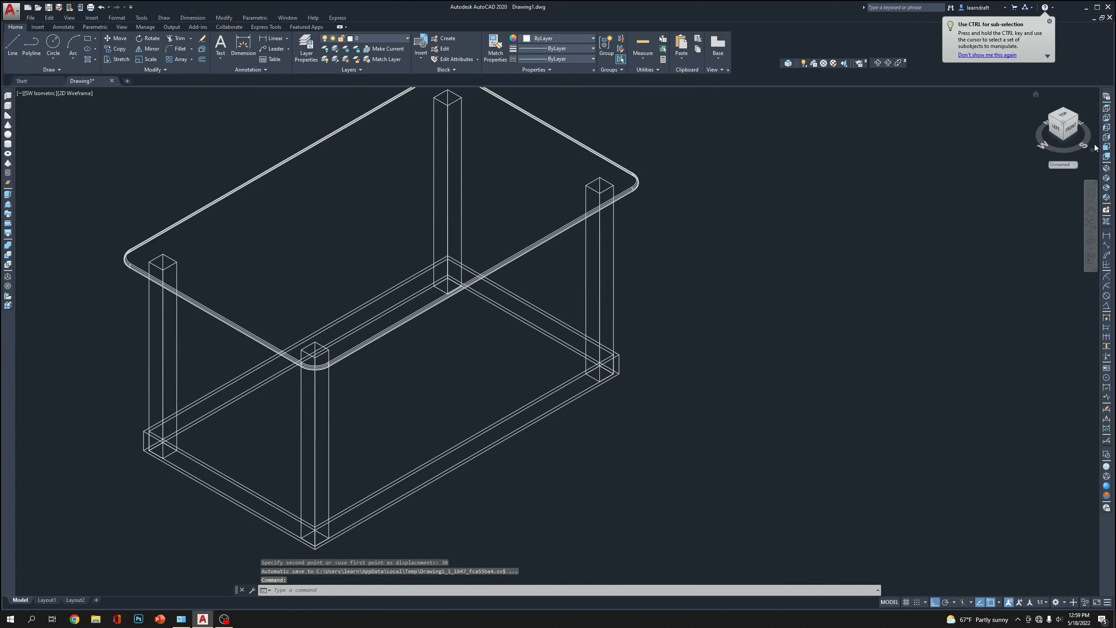
In Front view, move the two nested apron solids straight up by 26.5 inches.
{"action": "left_click", "coordinate": [1106, 148]}
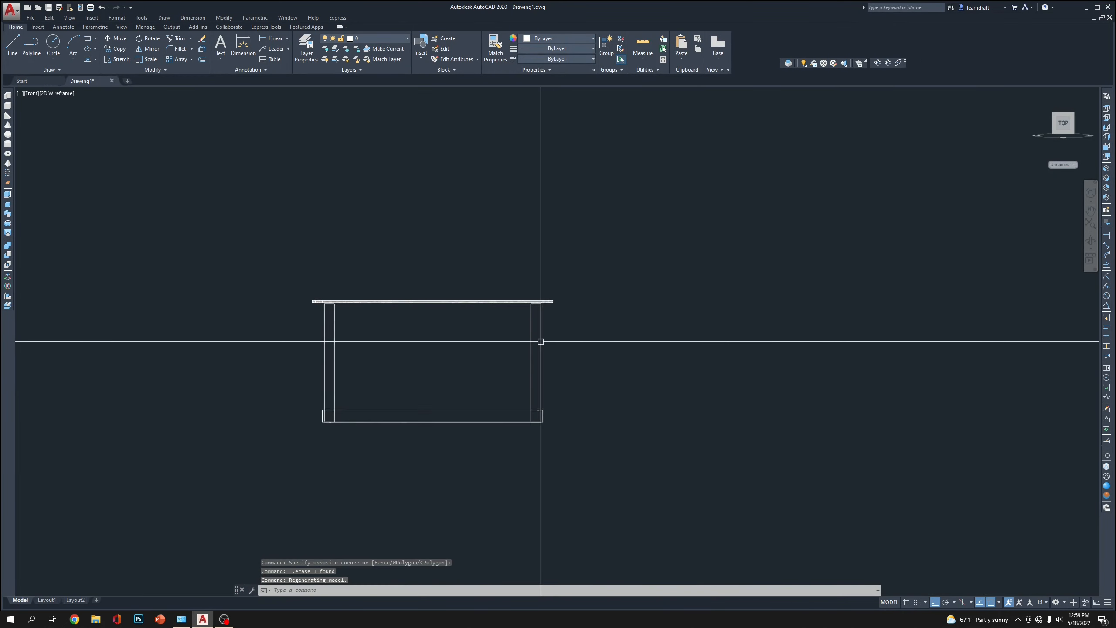
{"action": "left_click", "coordinate": [522, 398]}
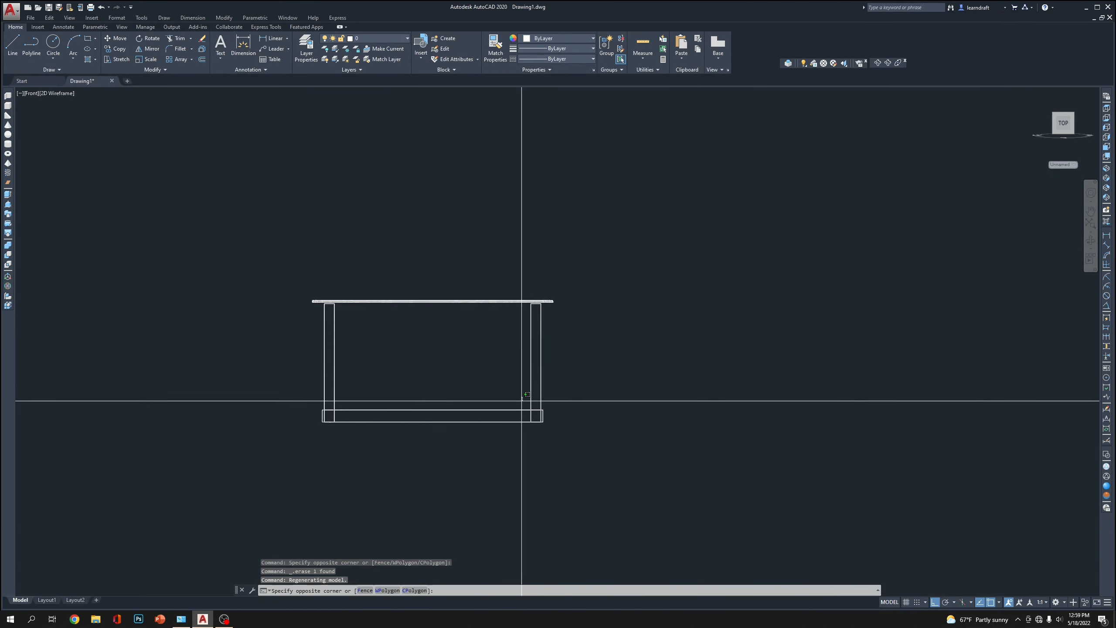
{"action": "left_click", "coordinate": [507, 433]}
{"action": "type", "text": "m"}
{"action": "key", "text": "Return"}
{"action": "left_click", "coordinate": [636, 469]}
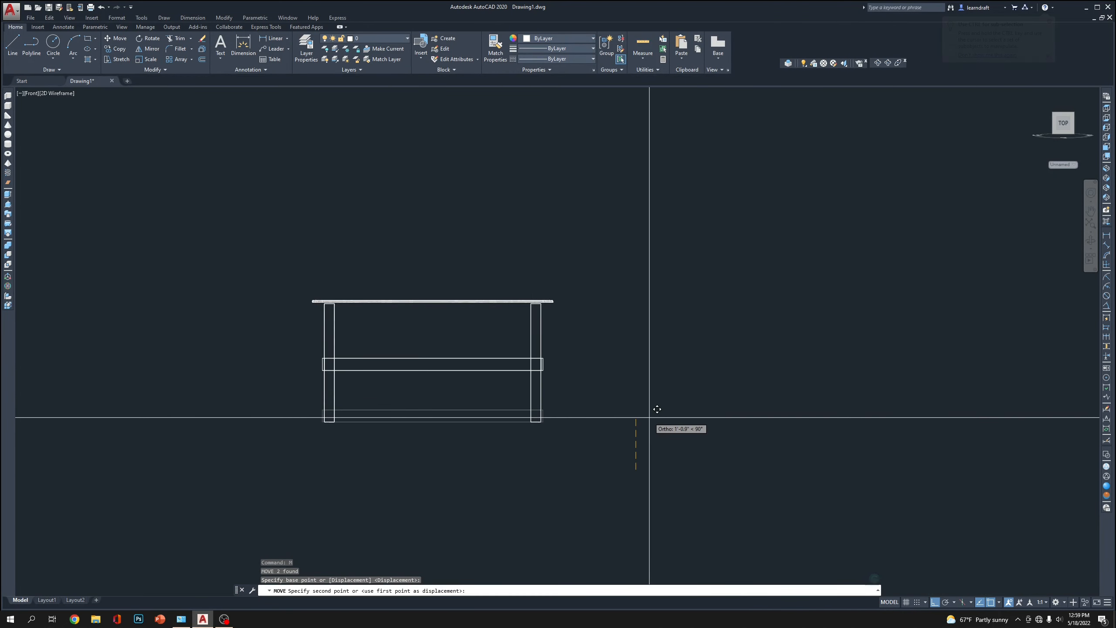
{"action": "type", "text": "26.5"}
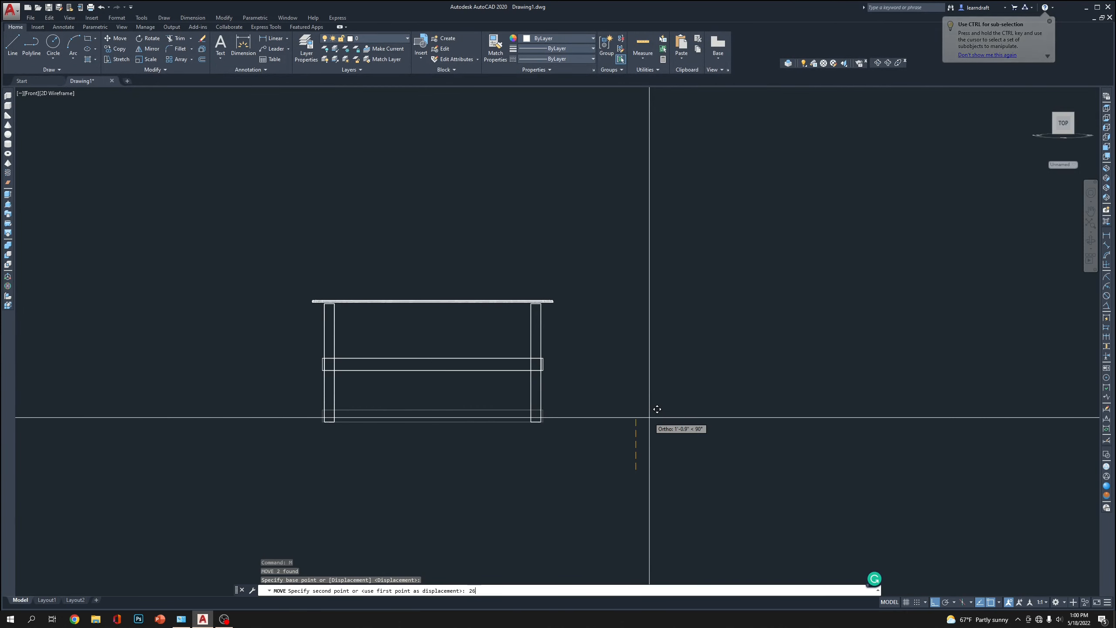
{"action": "key", "text": "Return"}
Move the tabletop slightly down toward the upper edge of the apron.
{"action": "scroll", "coordinate": [585, 278], "scroll_direction": "up", "scroll_amount": 10}
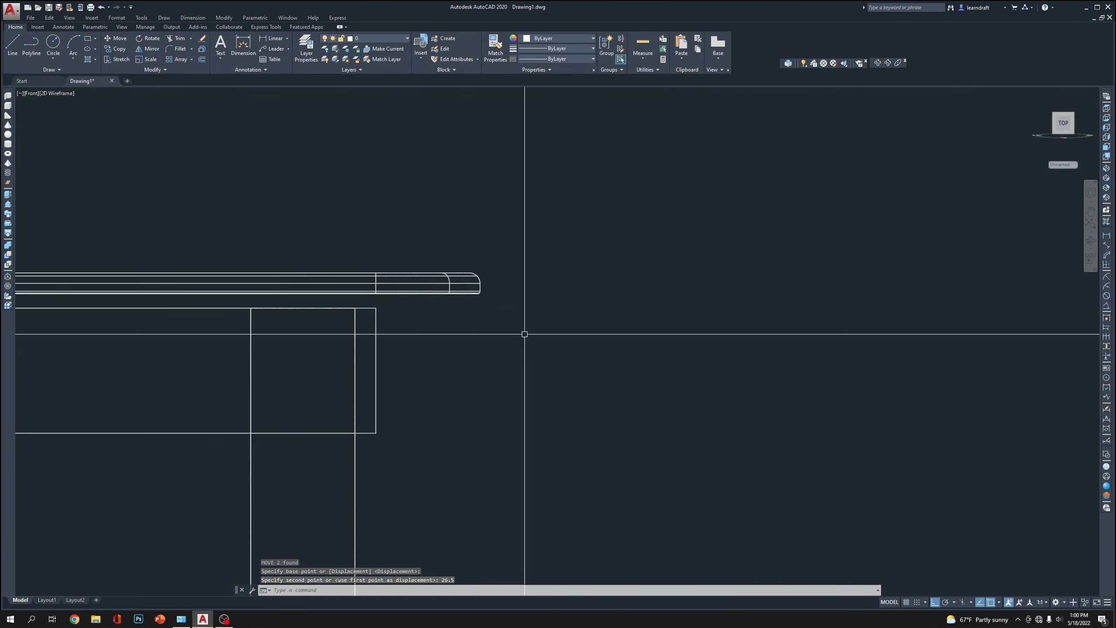
{"action": "left_click", "coordinate": [673, 303]}
{"action": "left_click", "coordinate": [643, 338]}
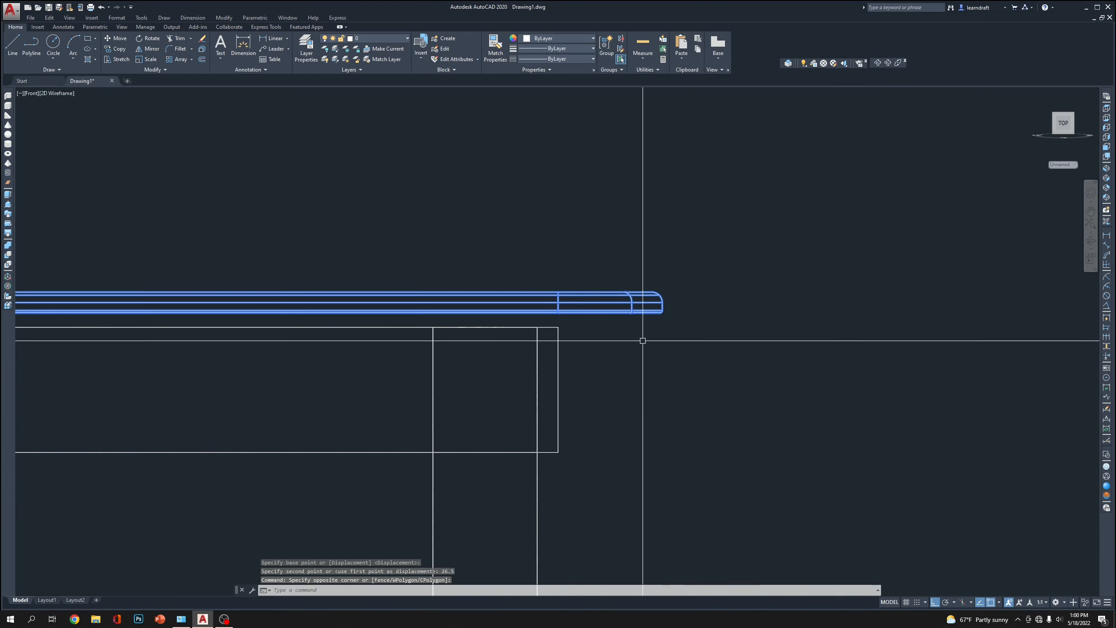
{"action": "scroll", "coordinate": [625, 356], "scroll_direction": "up", "scroll_amount": 4}
{"action": "type", "text": "m"}
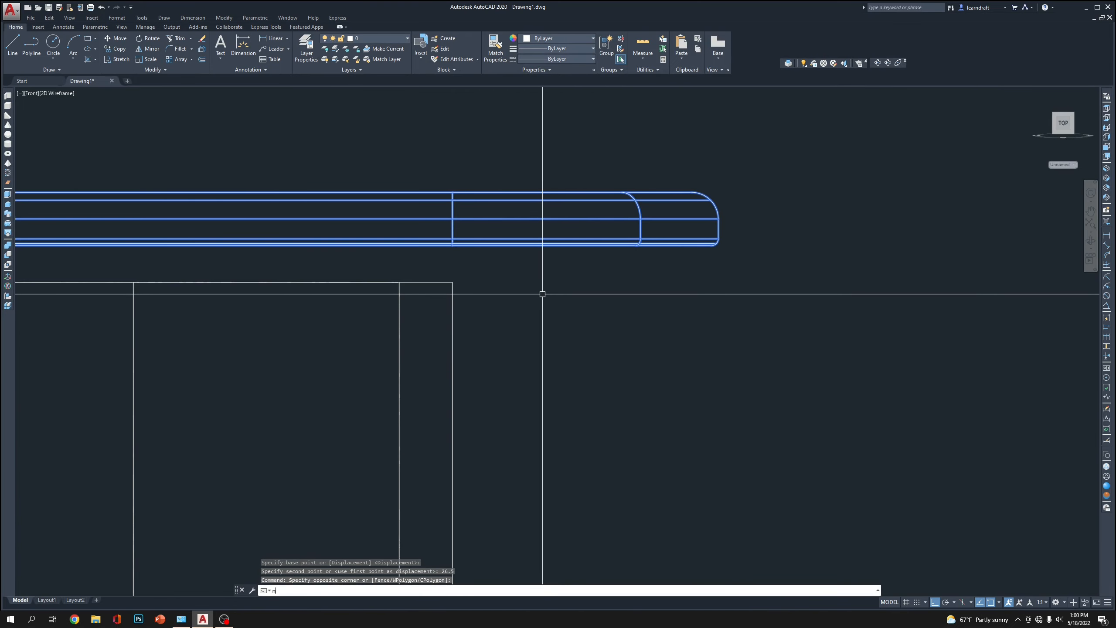
{"action": "key", "text": "Return"}
{"action": "left_click", "coordinate": [575, 273]}
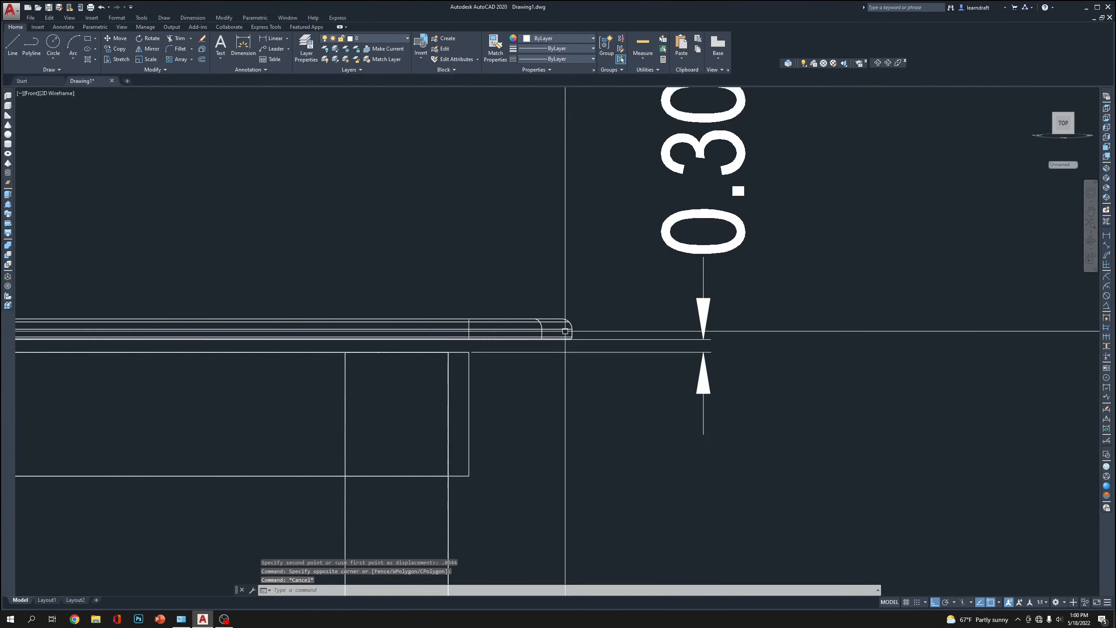
Move the tabletop down by 0.309 inch to close the dimensioned gap above the apron and legs.
{"action": "scroll", "coordinate": [544, 338], "scroll_direction": "down", "scroll_amount": 4}
{"action": "left_click", "coordinate": [555, 324]}
{"action": "left_click", "coordinate": [545, 333]}
{"action": "scroll", "coordinate": [569, 330], "scroll_direction": "up", "scroll_amount": 4}
{"action": "scroll", "coordinate": [574, 329], "scroll_direction": "up", "scroll_amount": 2}
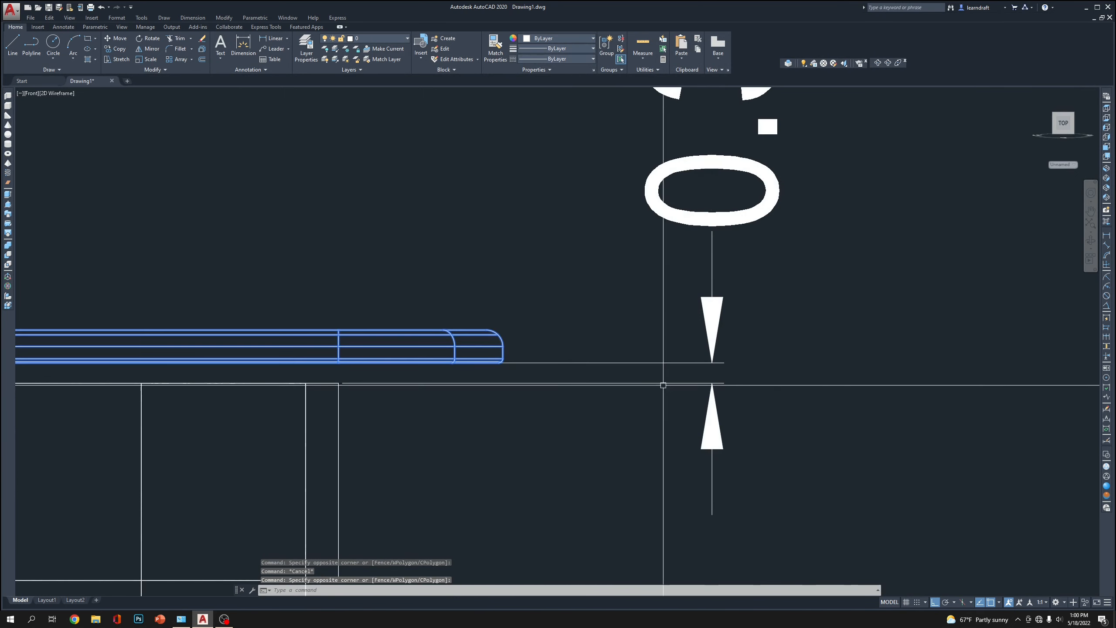
{"action": "scroll", "coordinate": [599, 362], "scroll_direction": "down", "scroll_amount": 6}
{"action": "type", "text": "m"}
{"action": "key", "text": "Return"}
{"action": "left_click", "coordinate": [760, 310]}
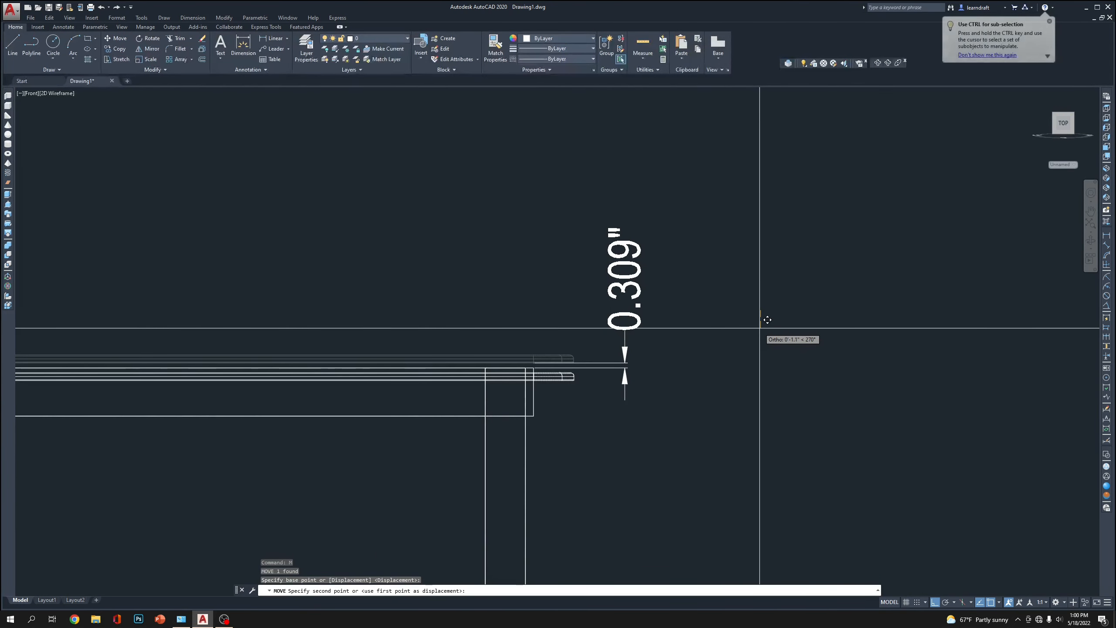
{"action": "type", "text": ".309"}
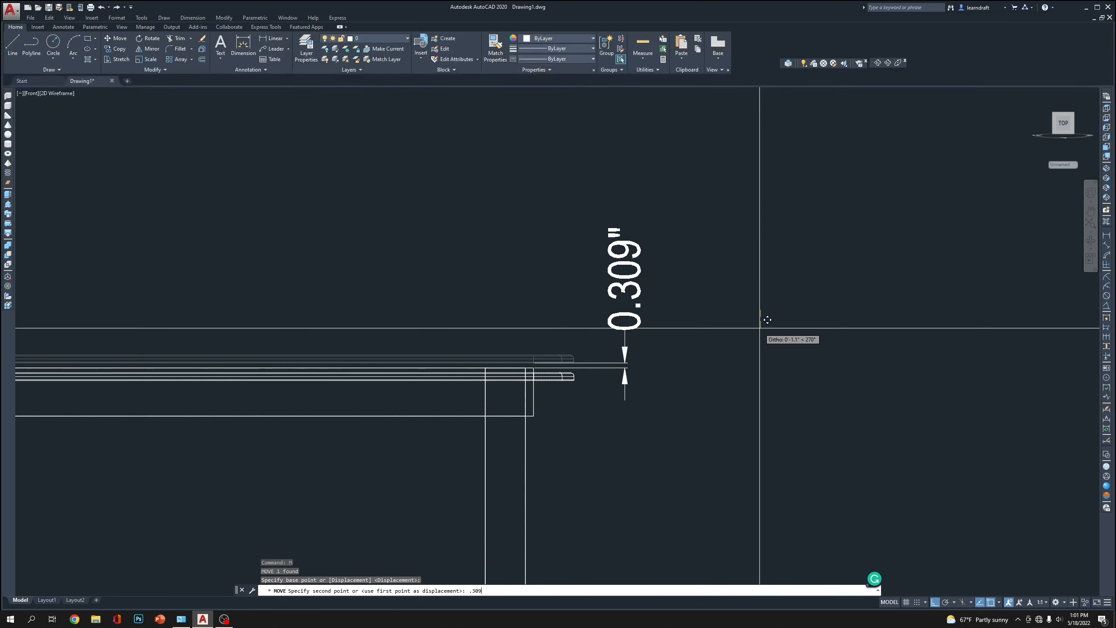
{"action": "key", "text": "Return"}
Erase the vertical gap dimension beside the tabletop's end and inspect the joint between tabletop, apron and legs.
{"action": "left_click", "coordinate": [684, 243]}
{"action": "left_click", "coordinate": [620, 262]}
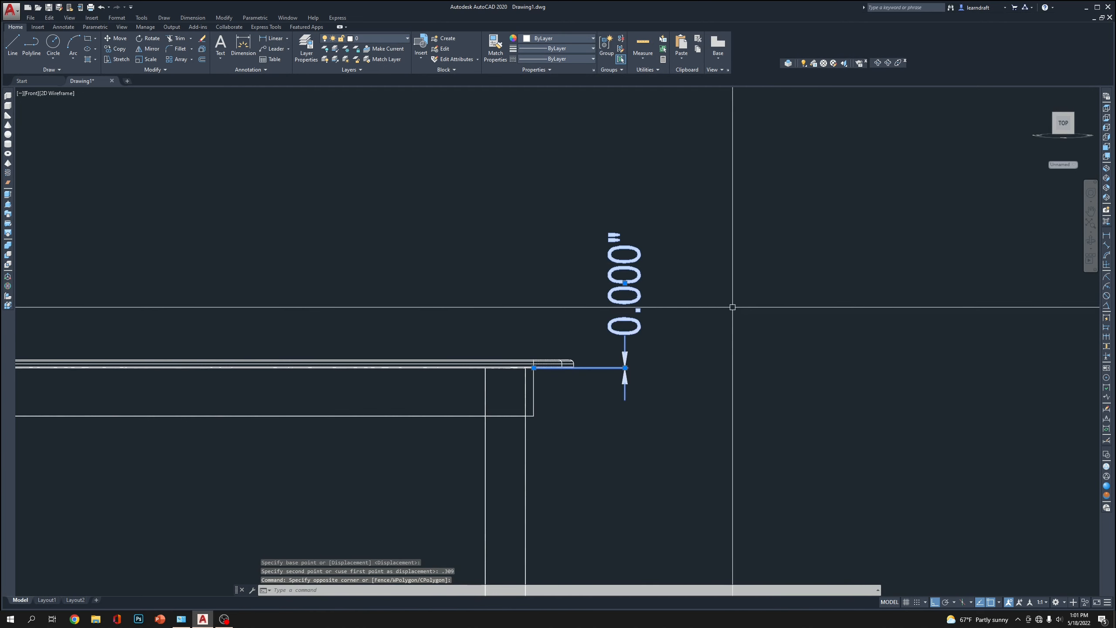
{"action": "key", "text": "Delete"}
{"action": "scroll", "coordinate": [551, 381], "scroll_direction": "up", "scroll_amount": 6}
{"action": "mouse_move", "coordinate": [551, 381]}
{"action": "middle_mouse_down"}
{"action": "mouse_move", "coordinate": [513, 371]}
{"action": "mouse_move", "coordinate": [765, 337]}
{"action": "middle_mouse_up"}
{"action": "scroll", "coordinate": [685, 267], "scroll_direction": "up", "scroll_amount": 4}
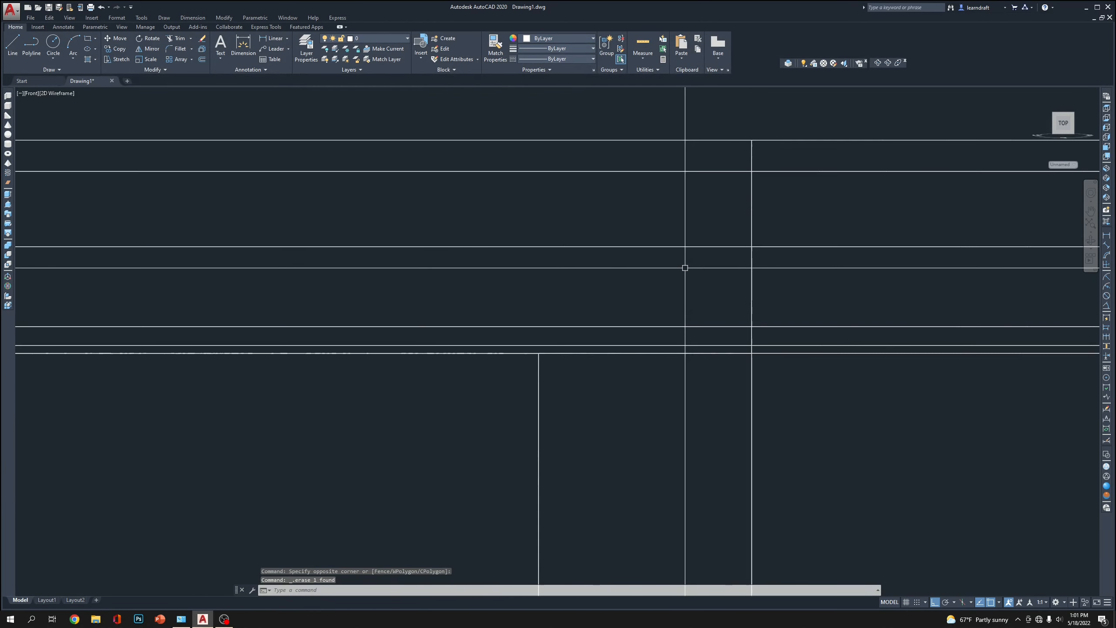
{"action": "scroll", "coordinate": [603, 296], "scroll_direction": "down", "scroll_amount": 7}
{"action": "scroll", "coordinate": [699, 250], "scroll_direction": "down", "scroll_amount": 4}
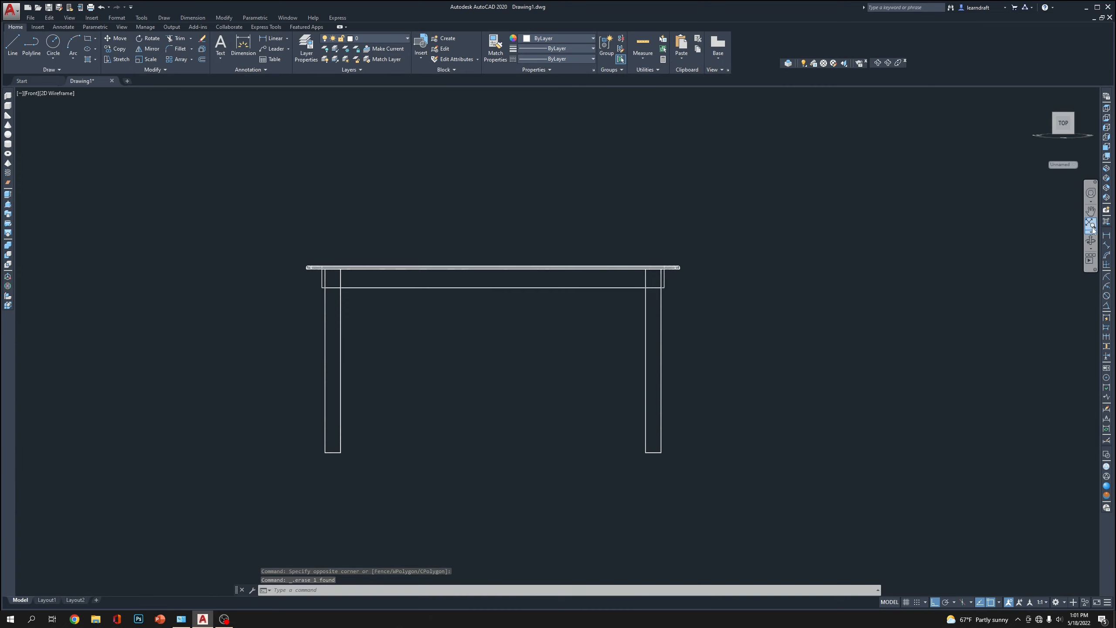
Display the table in SW Isometric view with the Realistic visual style and examine it from a lower angle.
{"action": "left_click", "coordinate": [1108, 169]}
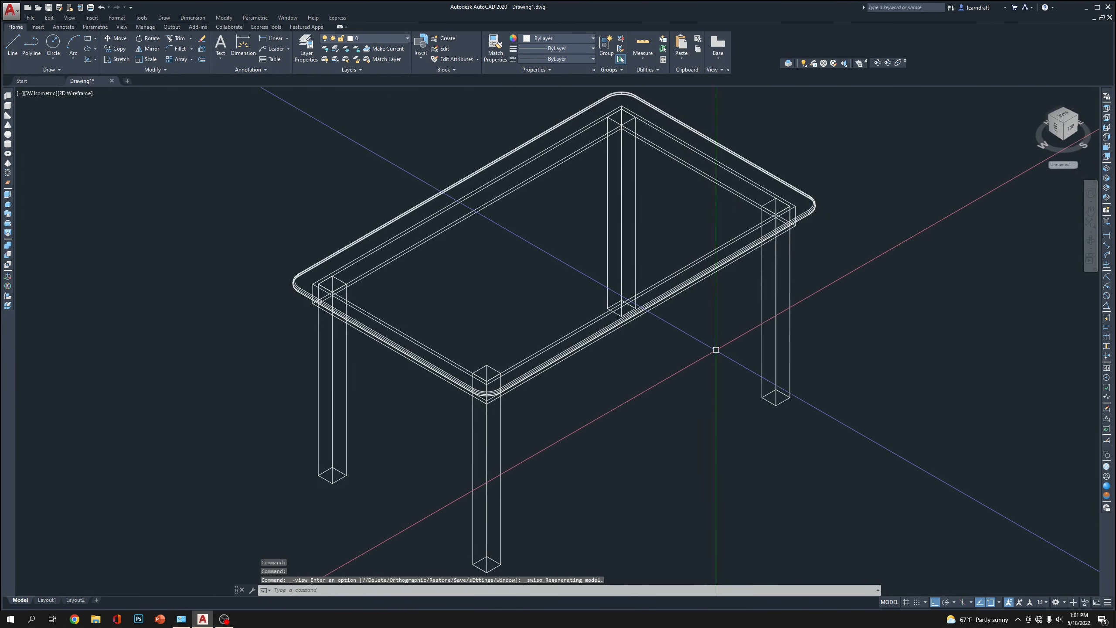
{"action": "left_click", "coordinate": [1107, 487]}
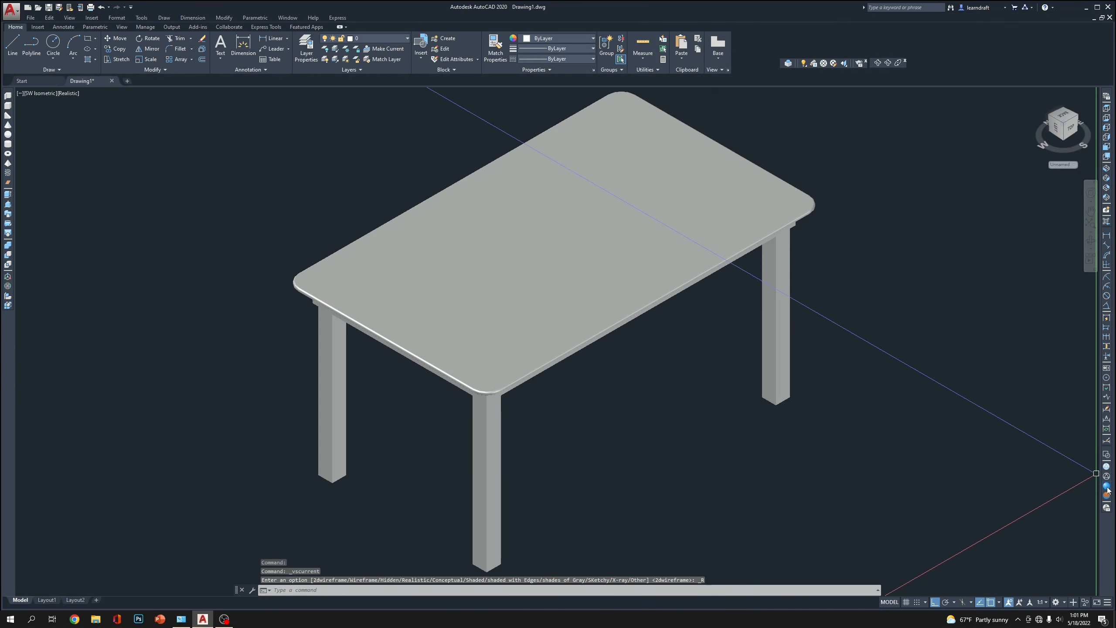
{"action": "middle_click_drag", "start_coordinate": [792, 453], "coordinate": [754, 434]}
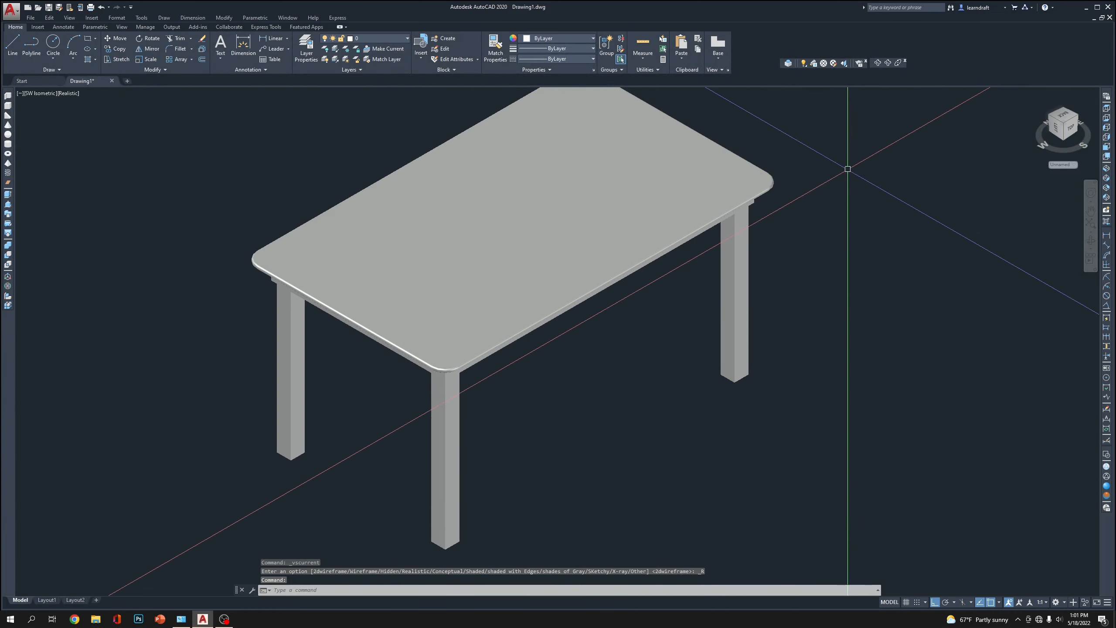
{"action": "middle_click_drag", "start_coordinate": [642, 297], "coordinate": [546, 297], "text": "shift"}
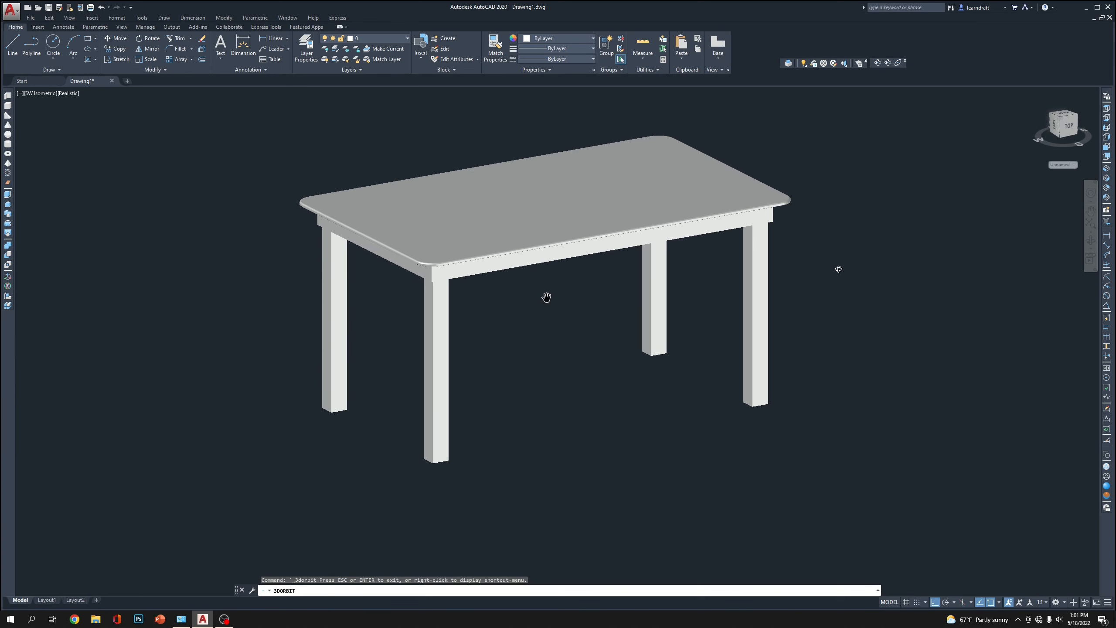